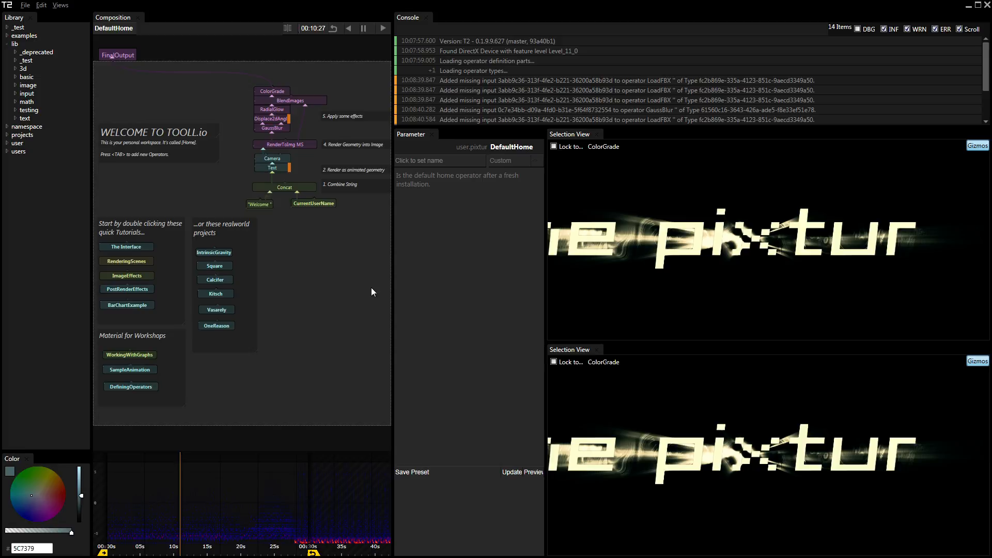
- Switch to the browser, open the Tooll2 project's Versions page and read the v1.9.9 release notes
key("alt+Tab")
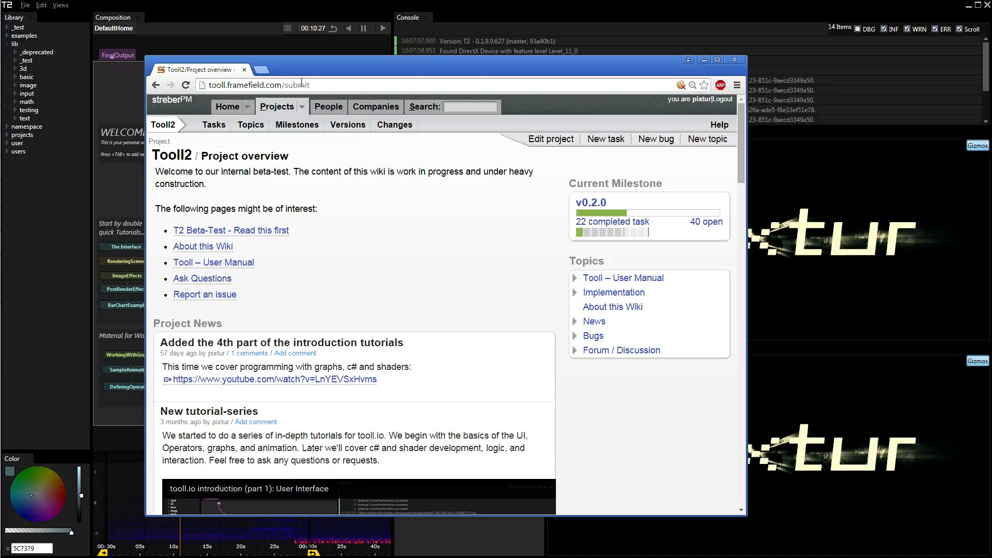
left_click(354, 130)
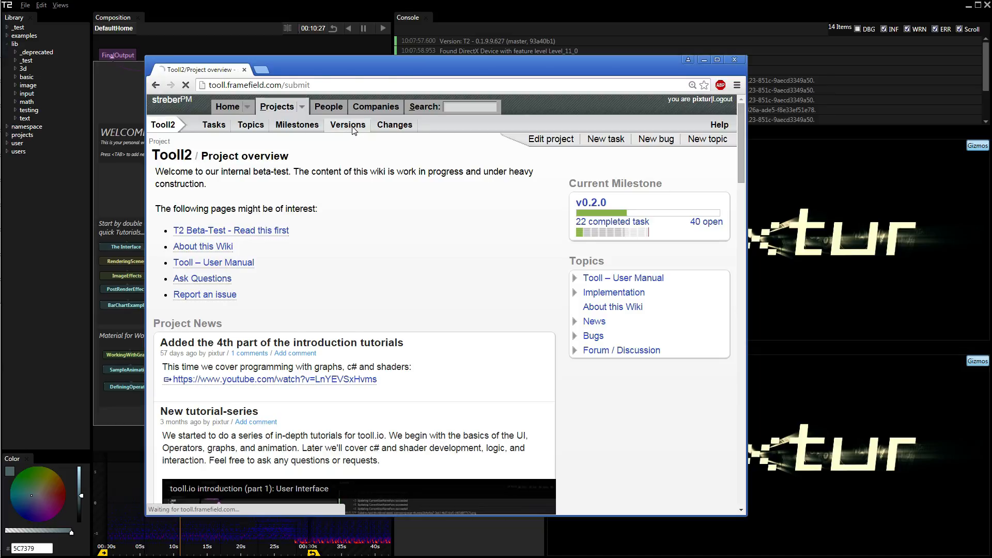
scroll(252, 245, "down", 3)
scroll(253, 244, "up", 1)
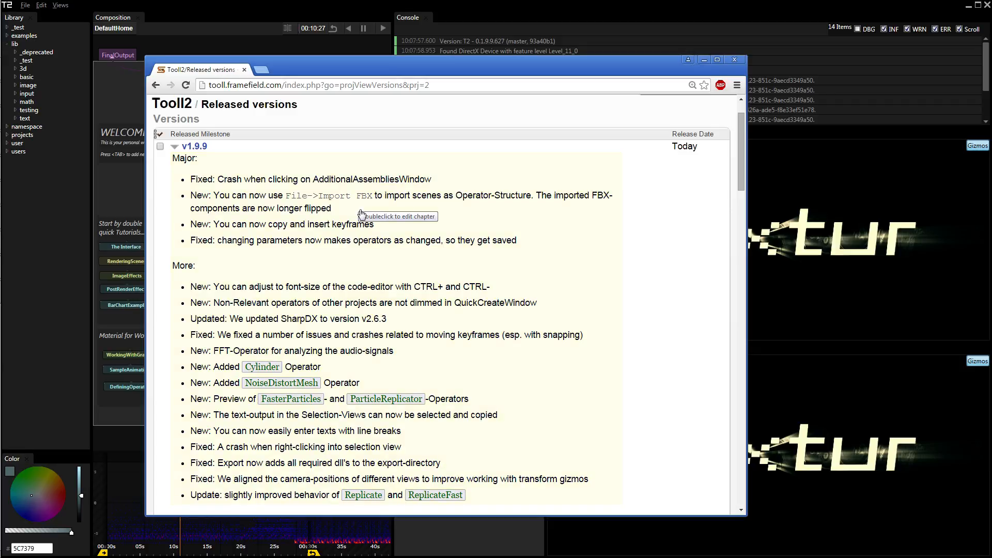
- Switch back to Tooll2 and create a Torus operator in an empty area of the DefaultHome composition
key("alt+Tab")
left_click_drag(317, 283, 334, 281)
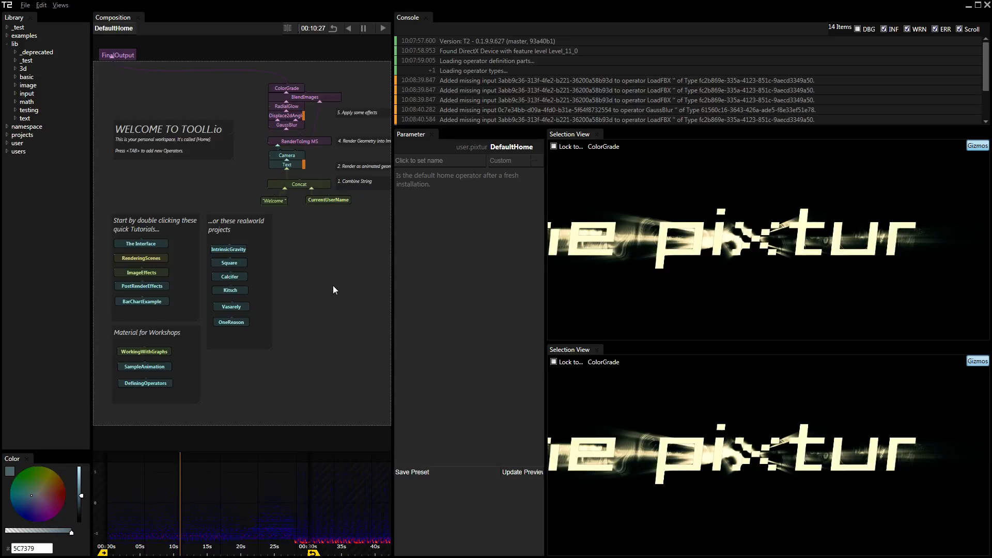
left_click_drag(331, 277, 230, 280)
left_click_drag(305, 282, 265, 278)
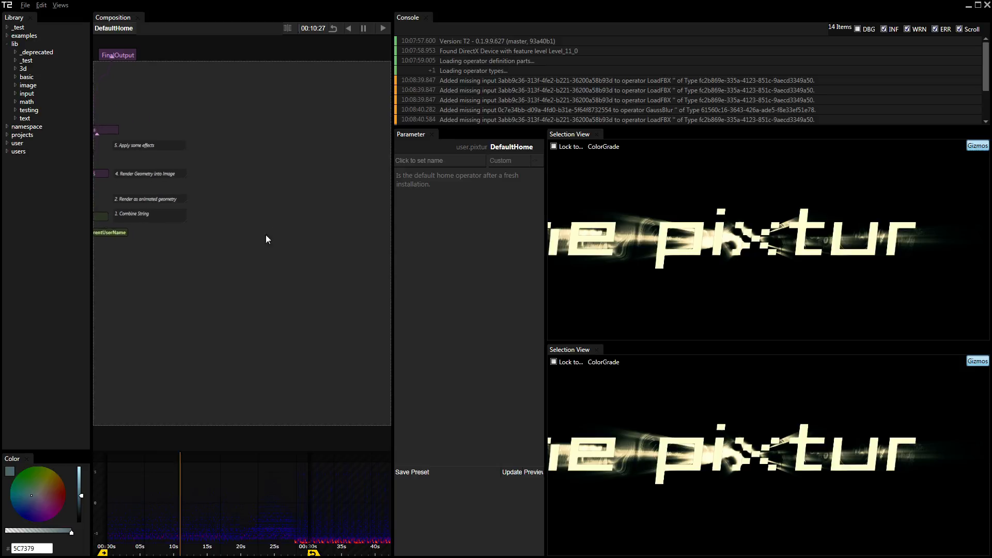
double_click(283, 218)
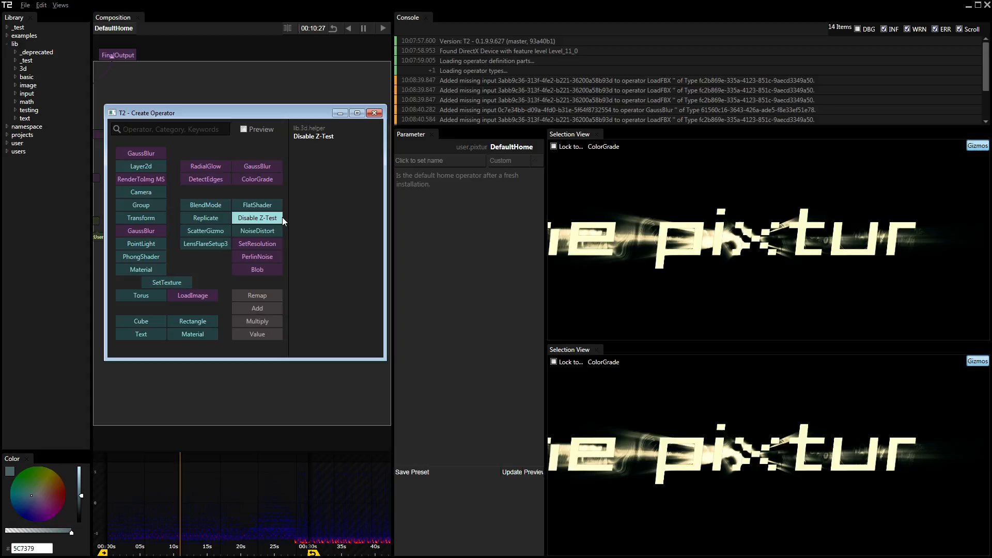
type("tor")
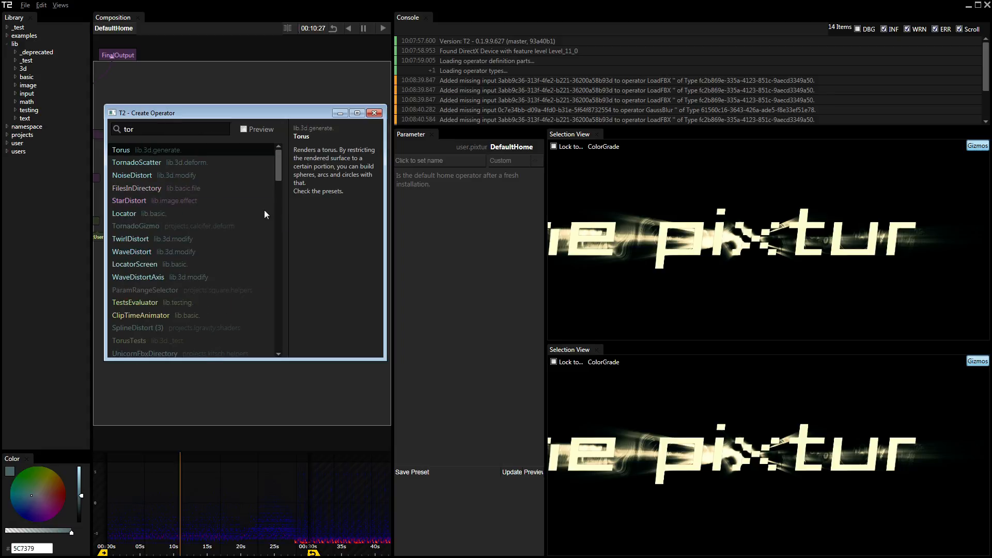
left_click_drag(278, 166, 280, 346)
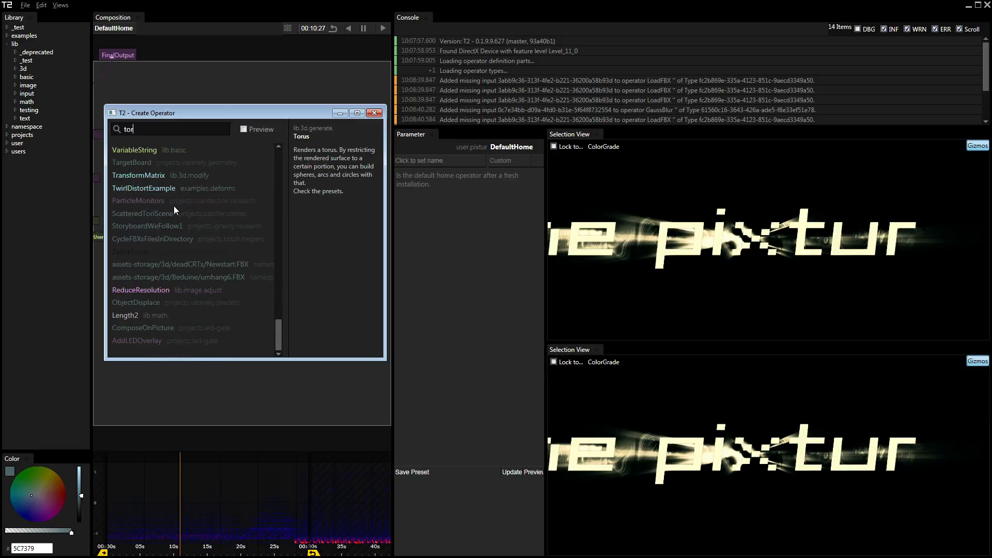
left_click_drag(278, 339, 278, 162)
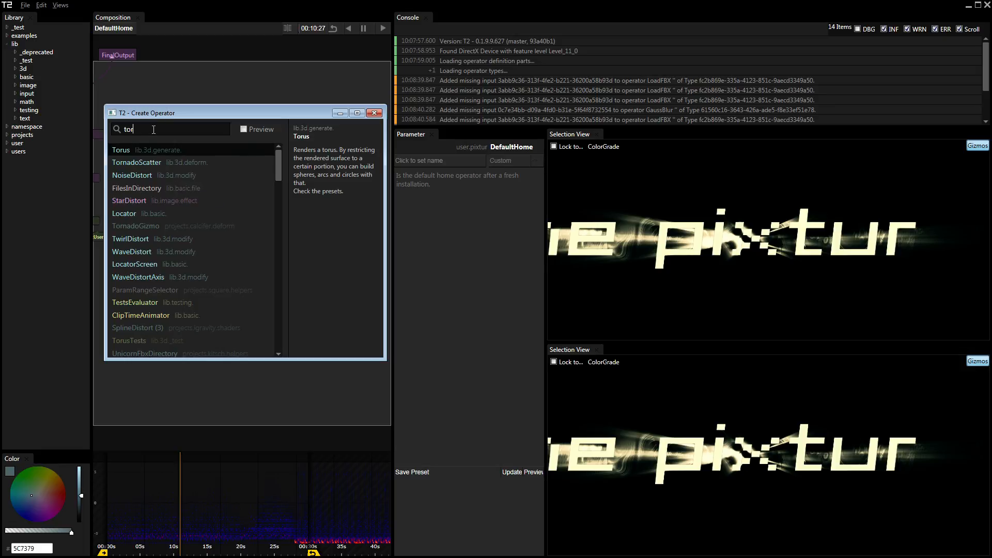
key("Return")
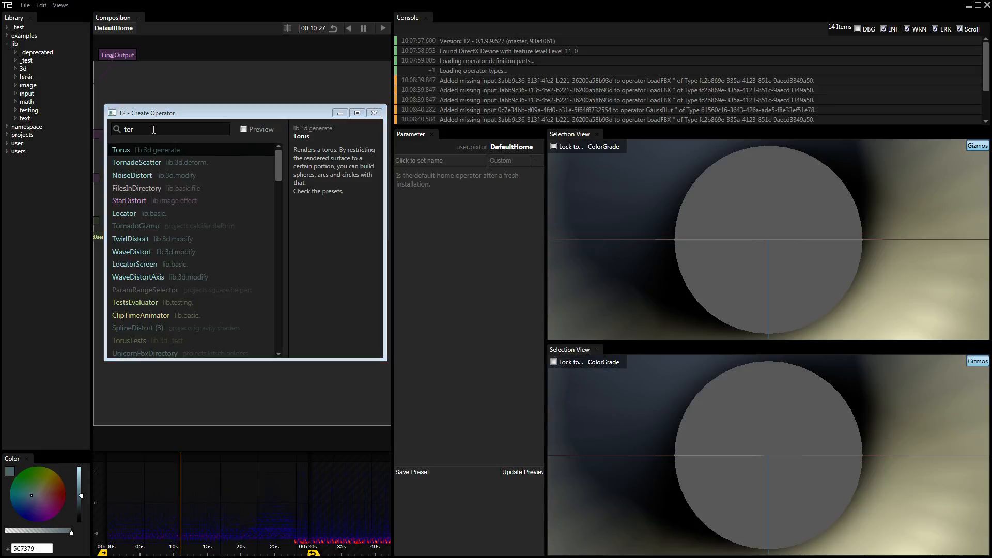
- Add a Camera operator connected on top of the Torus
key("Tab")
type("cam")
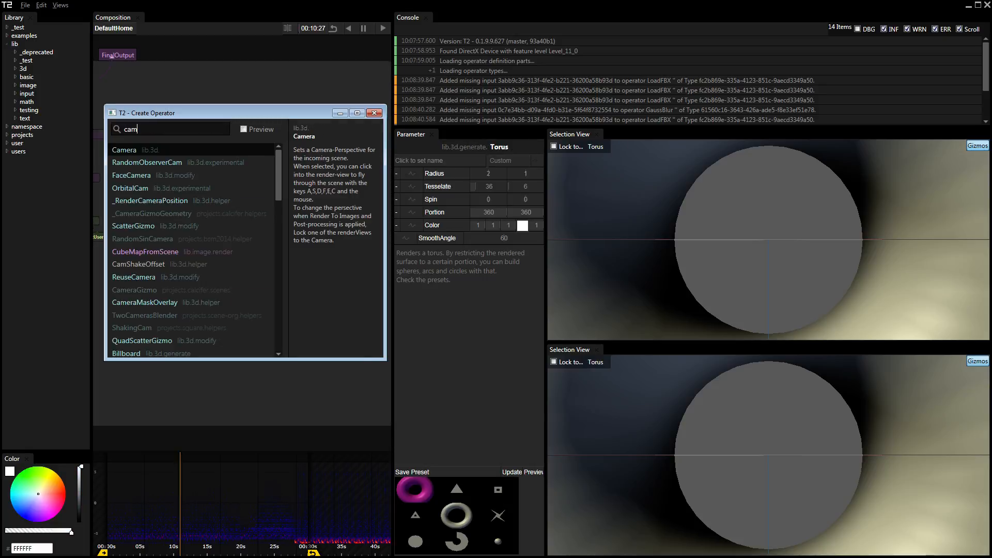
key("Return")
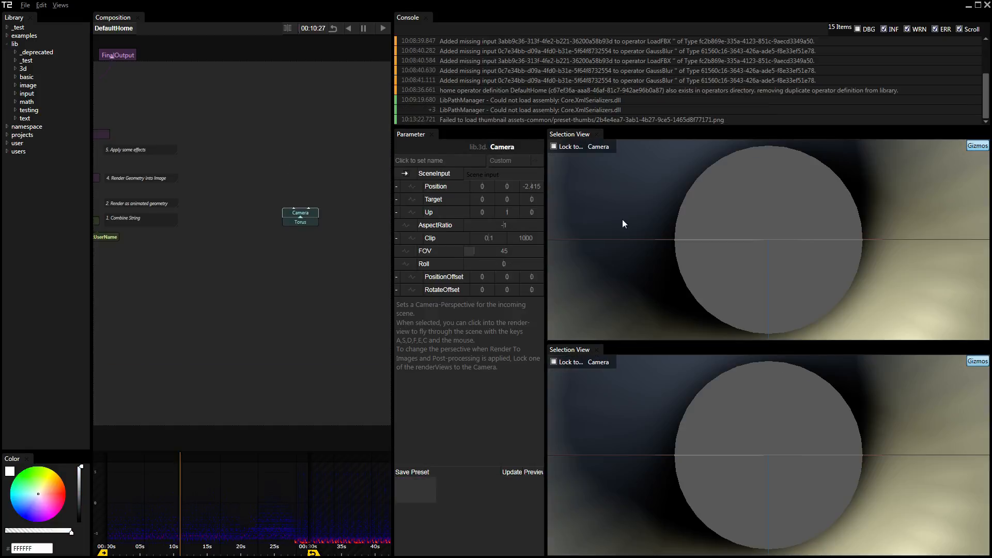
- Orbit the Camera to a position of about (2.85, 4.12, -3.47) and set keyframes for Position and Target at 00:10:27
left_click_drag(623, 219, 632, 237)
scroll(632, 238, "up", 1)
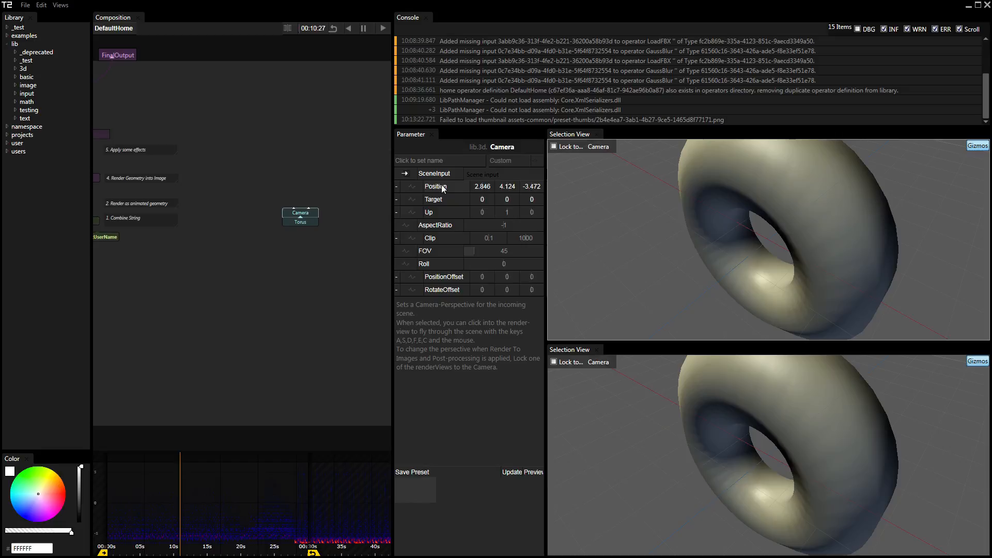
right_click(412, 186)
left_click(416, 193)
right_click(414, 199)
left_click(419, 203)
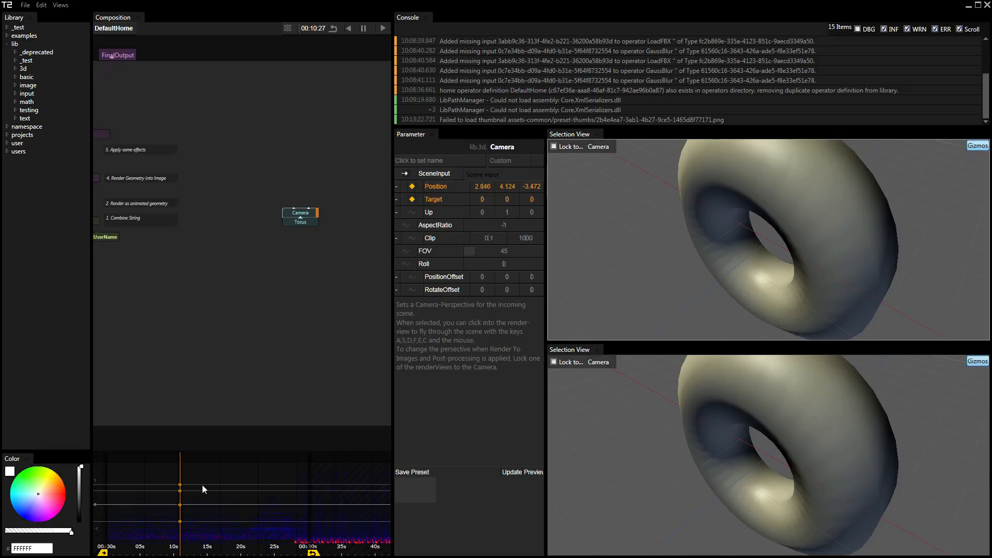
- Keyframe new Camera positions at about 17 s (2.06, 2.44, 5.19) and at 00:23:16 (-5.45, 1.61, 2.21), and make the curves smooth
left_click_drag(217, 549, 223, 547)
left_click_drag(719, 243, 565, 262)
left_click_drag(257, 549, 265, 548)
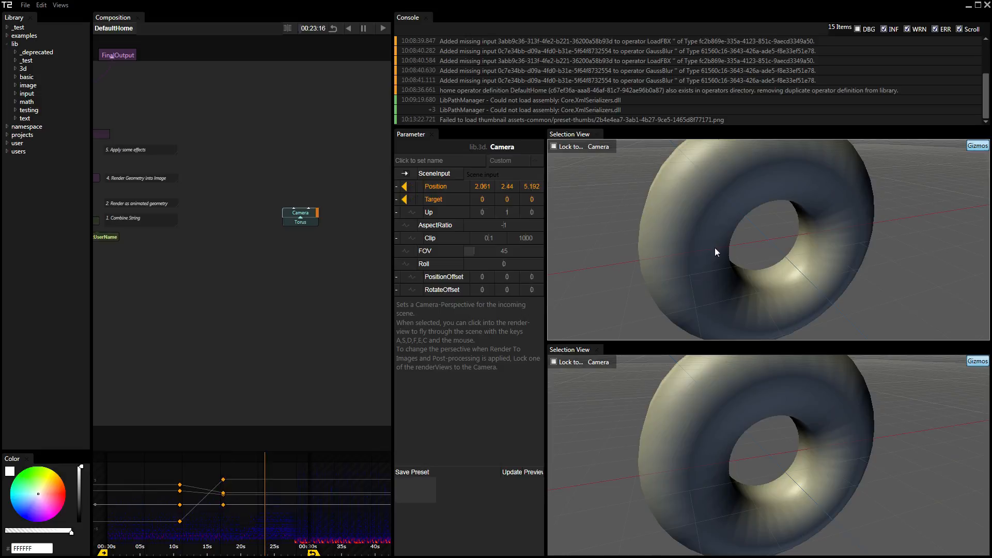
left_click_drag(715, 247, 599, 258)
right_click(269, 481)
left_click(316, 342)
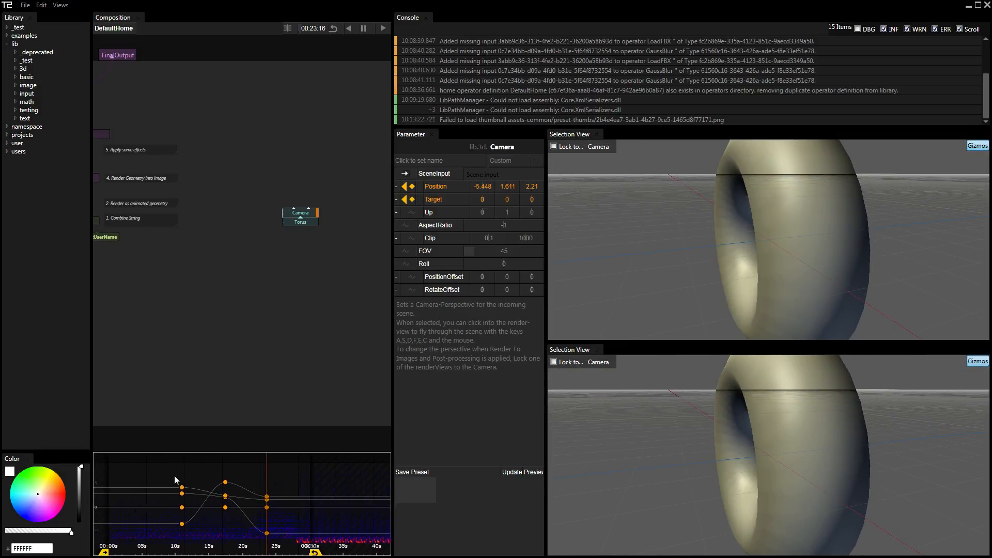
- Select all of the Camera's keyframes in the timeline and copy them
left_click_drag(164, 469, 283, 545)
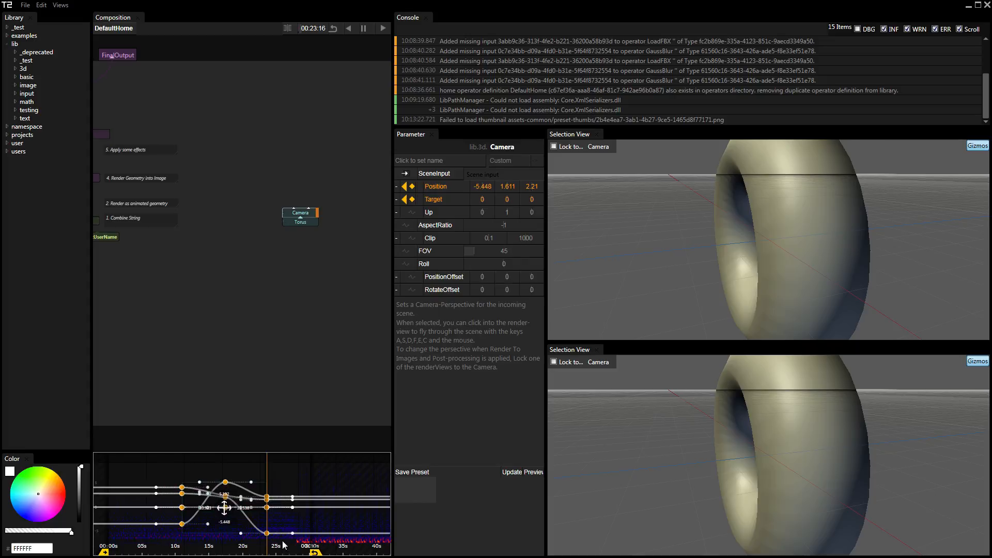
right_click(279, 483)
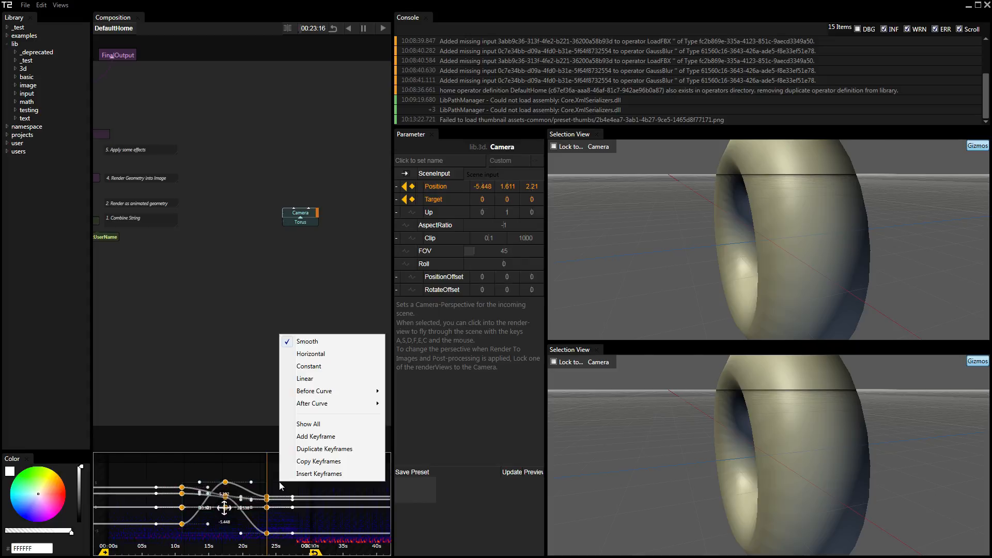
left_click(322, 474)
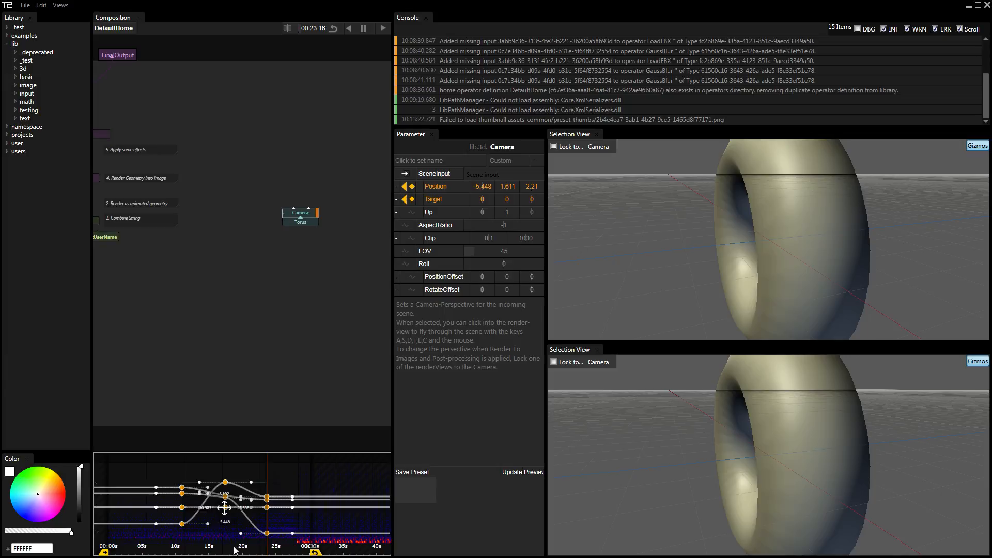
- Insert the copied keyframes into the same Camera at 00:06:11, then select the inserted and the shifted keyframe groups in turn
left_click(192, 553)
left_click(152, 553)
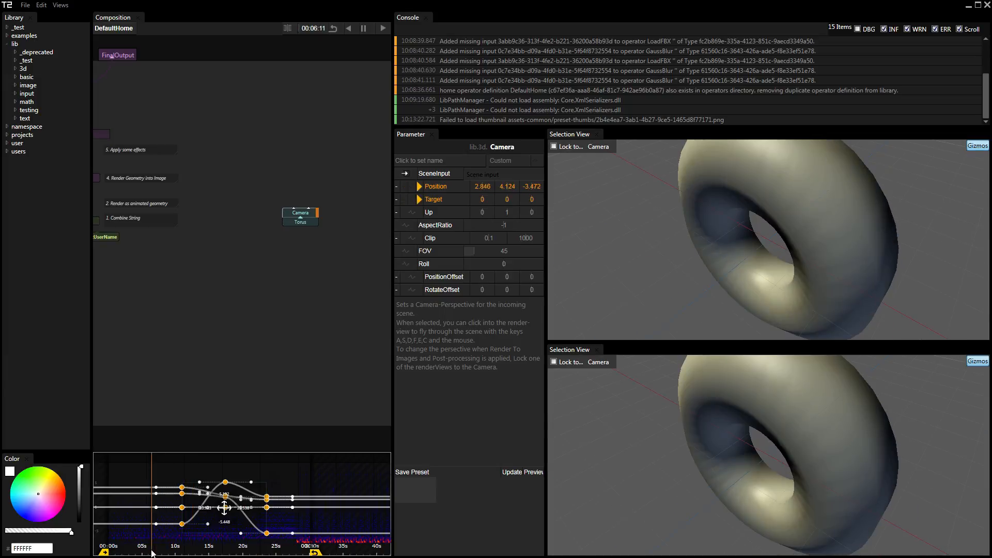
right_click(142, 477)
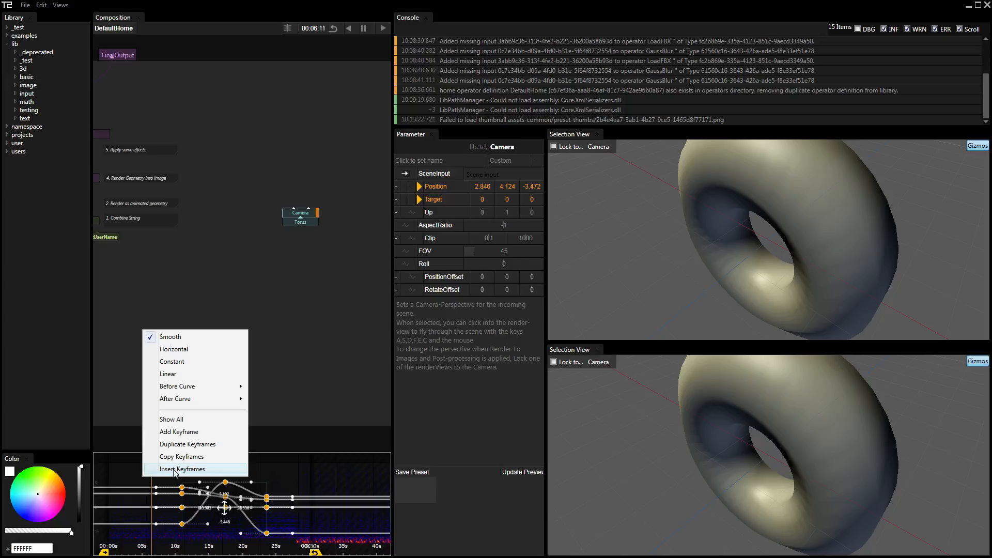
left_click(172, 469)
left_click_drag(145, 472, 245, 549)
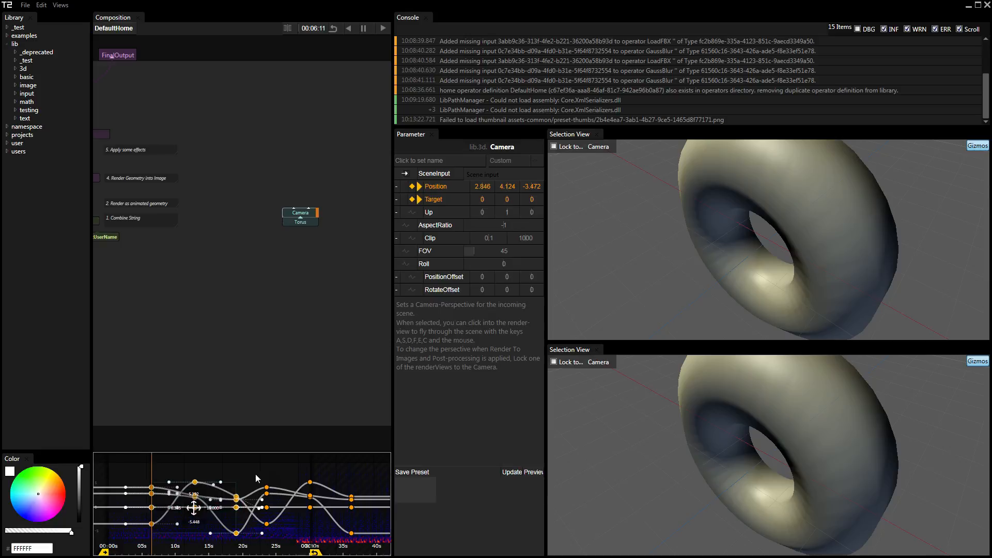
left_click_drag(255, 474, 365, 549)
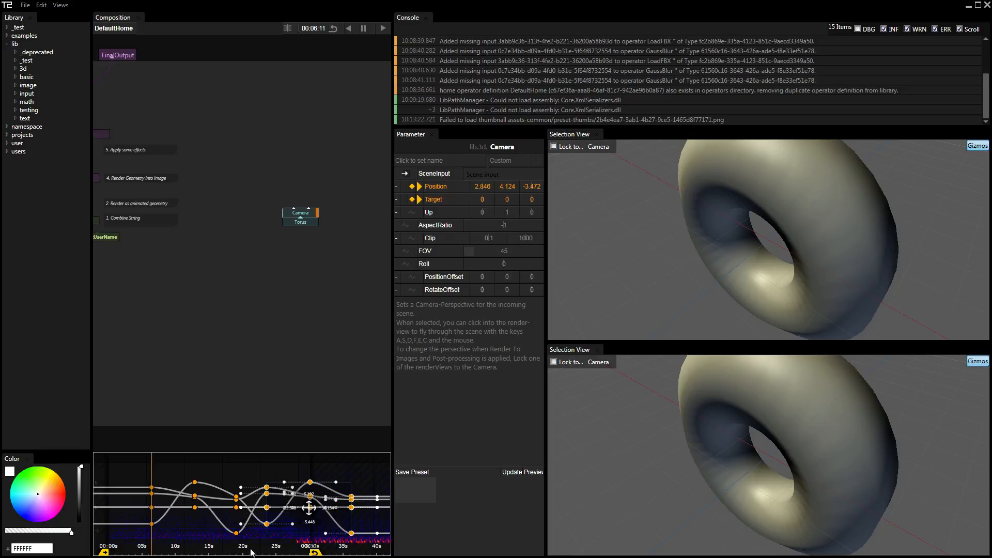
- Create a second, unconnected Camera operator below the existing Camera and Torus
left_click(295, 267)
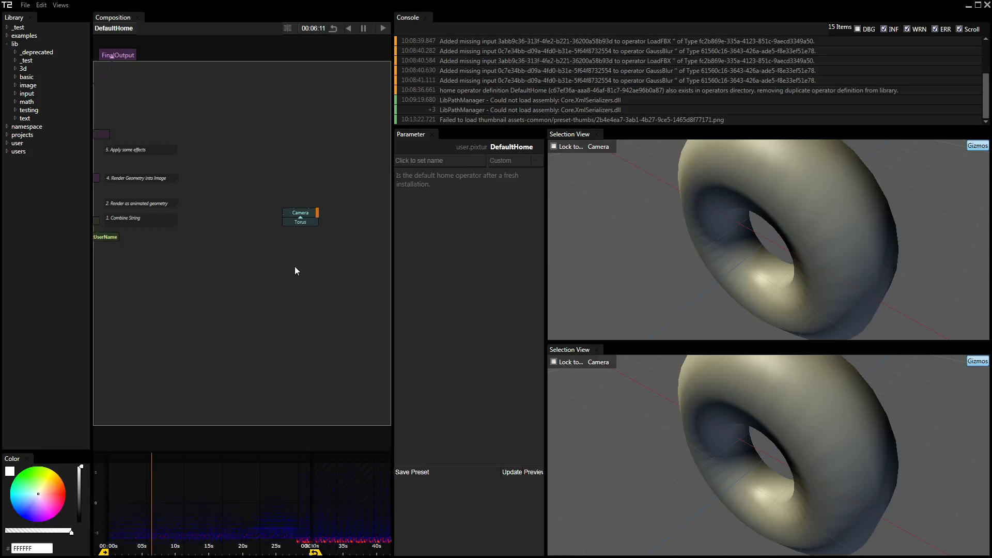
double_click(296, 267)
type("cam")
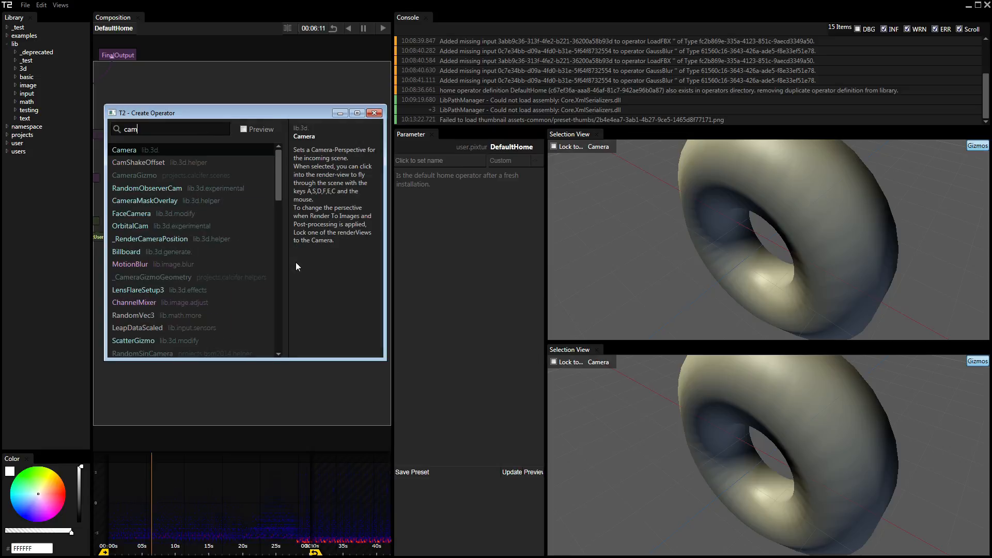
key("Return")
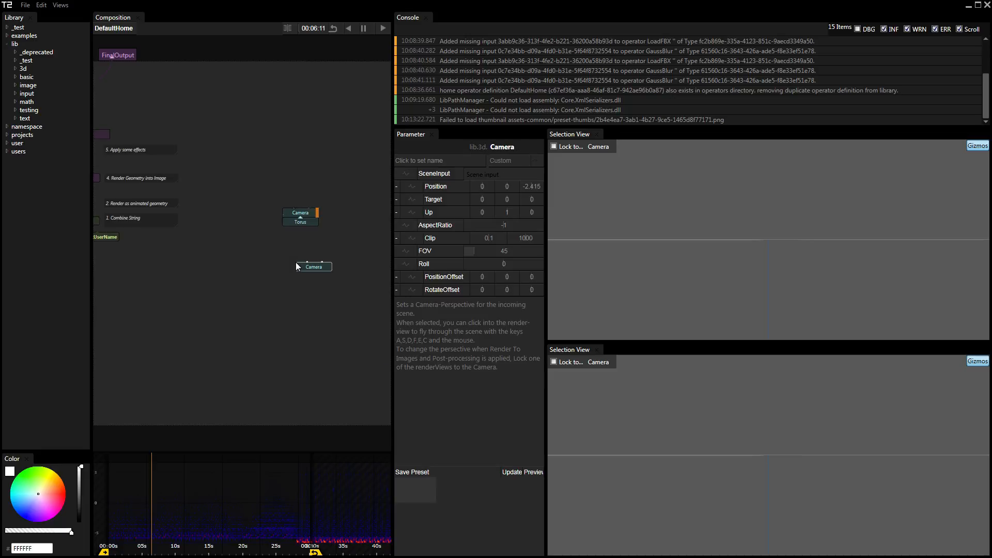
- Insert the copied keyframes into the second Camera at 00:06:11 and place the operator just right of the Torus
right_click(195, 496)
left_click(224, 489)
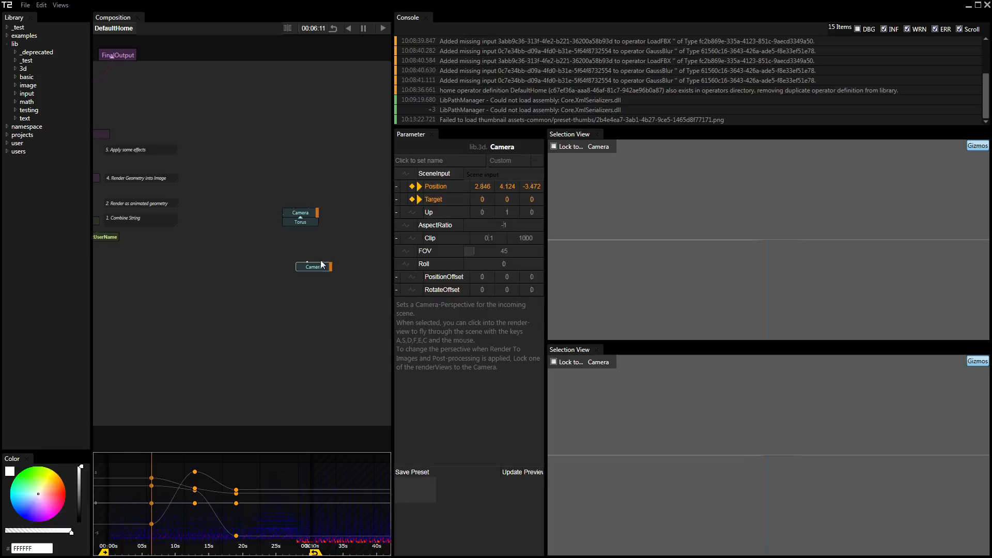
left_click_drag(318, 268, 349, 224)
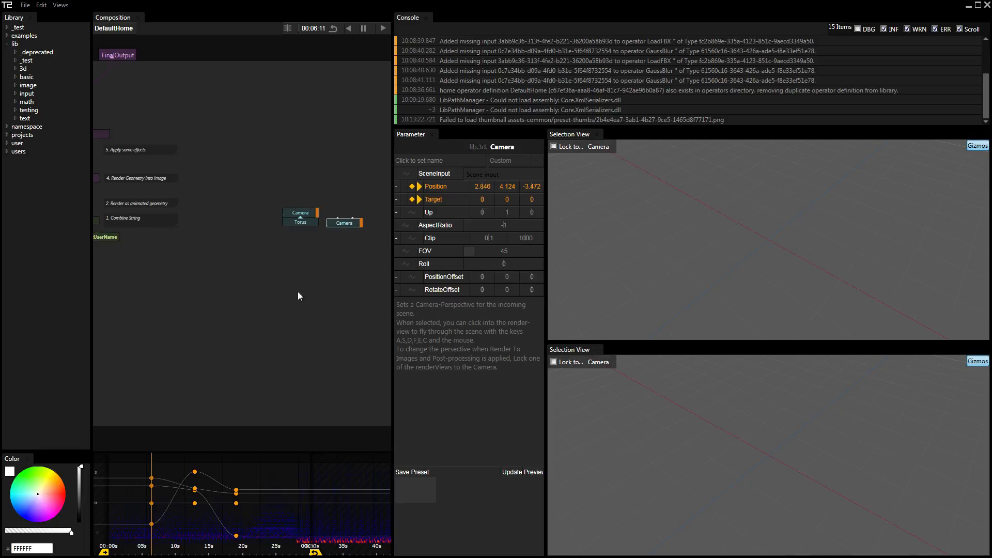
- Create a third Camera operator and place it to the right of the second Camera
double_click(294, 316)
type("cam")
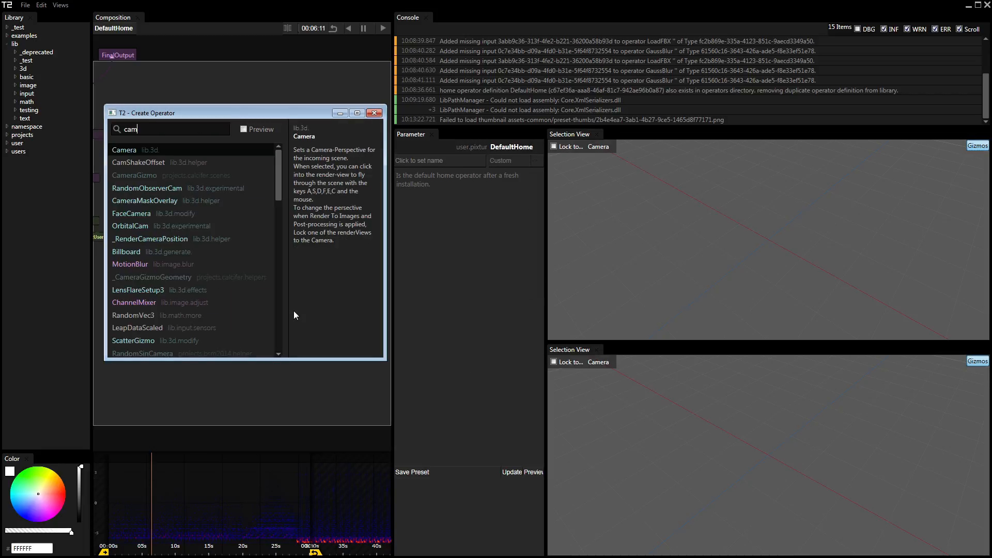
key("Return")
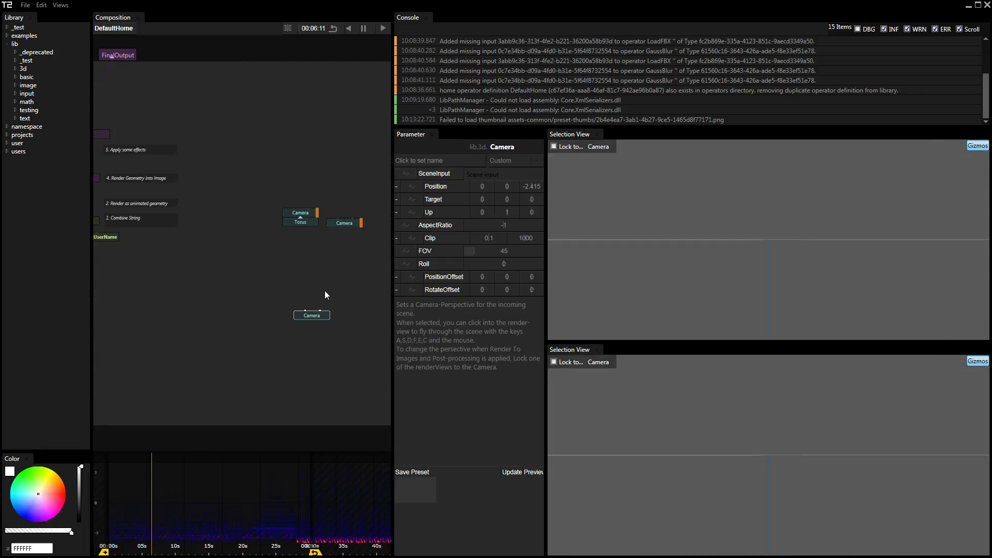
left_click_drag(310, 315, 286, 258)
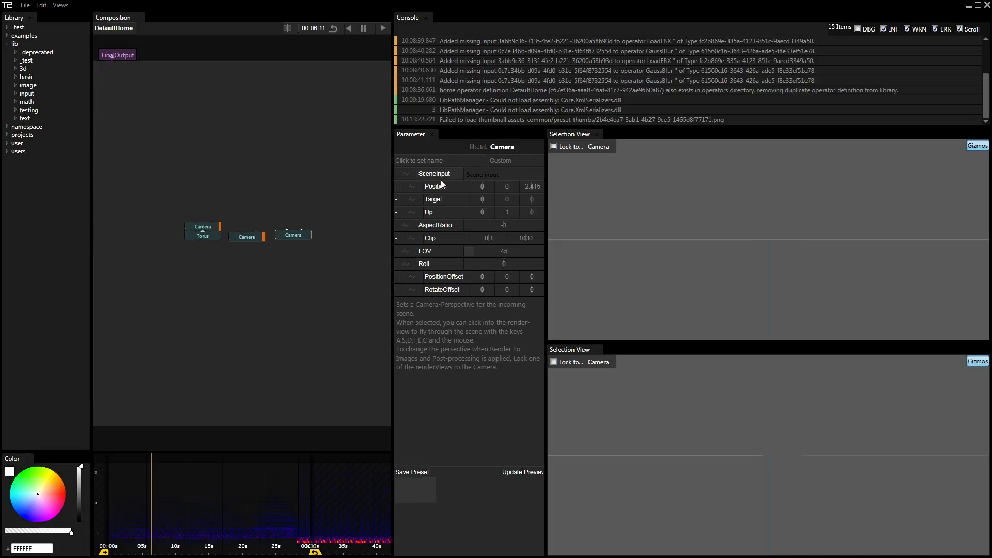
- Expand the third Camera's Position, set a keyframe on Position.X only, and insert the copied keyframes at 00:06:11
left_click(397, 187)
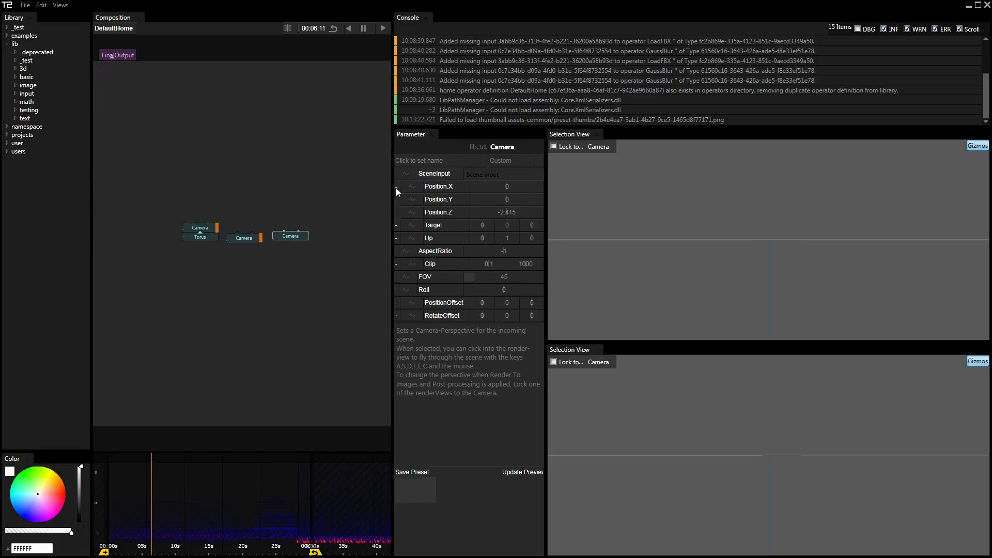
right_click(448, 188)
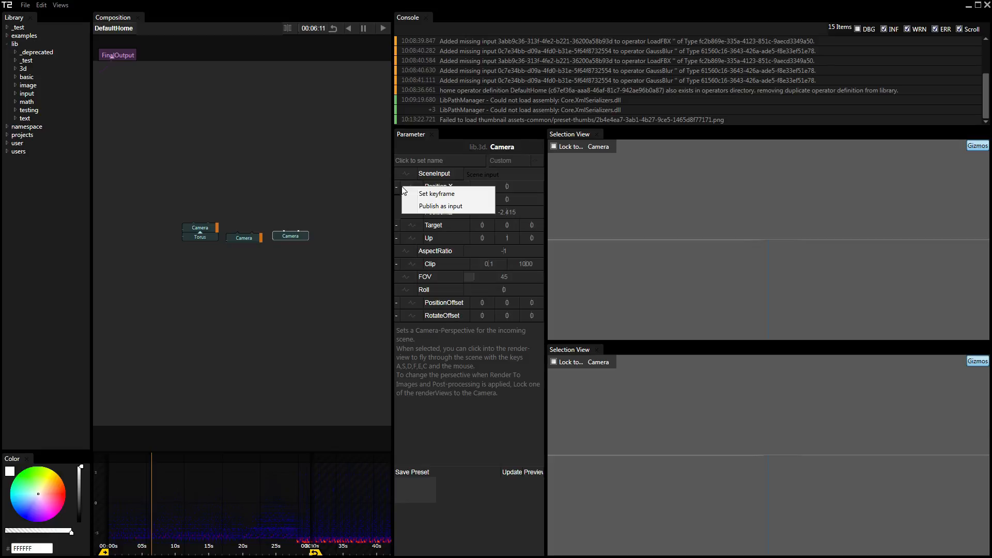
left_click(439, 194)
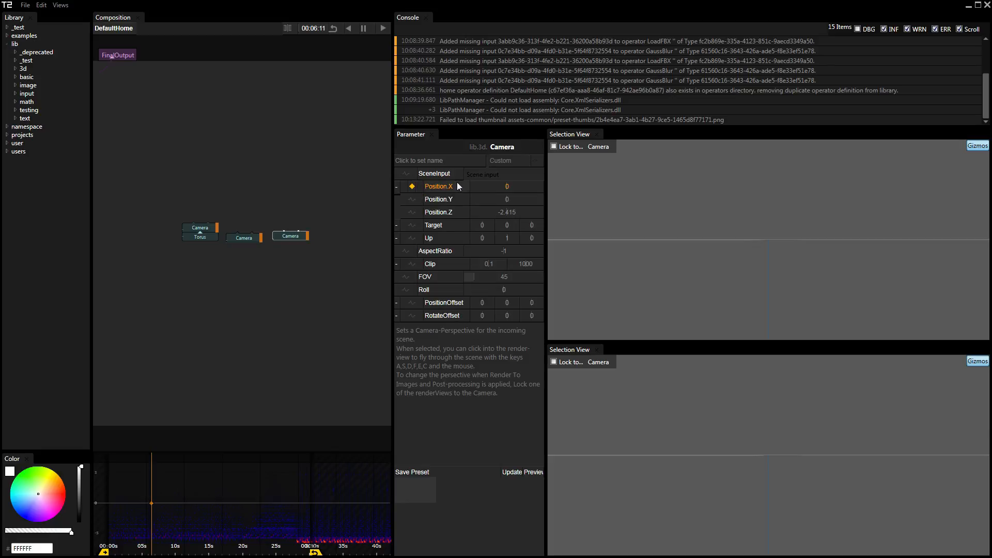
right_click(219, 515)
left_click(255, 506)
scroll(254, 464, "down", 3)
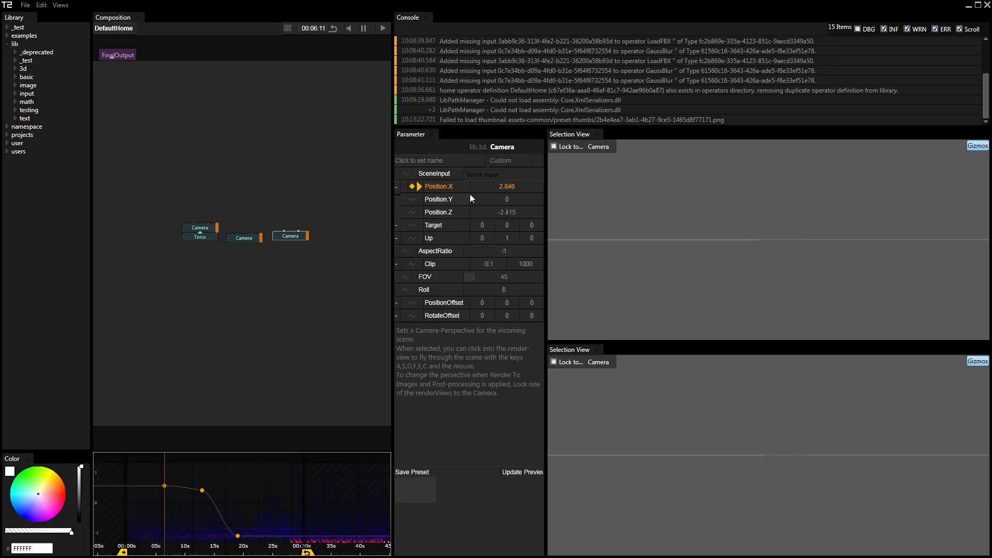
- Delete the three Camera operators and the Torus from the DefaultHome graph
scroll(265, 255, "down", 4)
left_click_drag(235, 259, 273, 245)
left_click_drag(242, 202, 390, 247)
key("Delete")
- Open the locked definition of the ColorGrade operator at the top of the graph for editing
scroll(253, 280, "up", 4)
left_click_drag(253, 280, 308, 306)
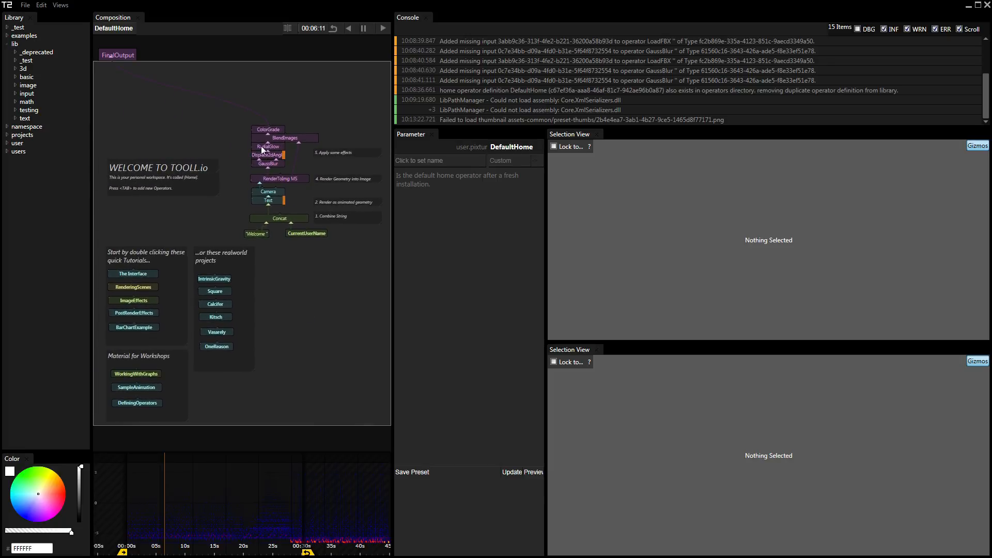
double_click(258, 129)
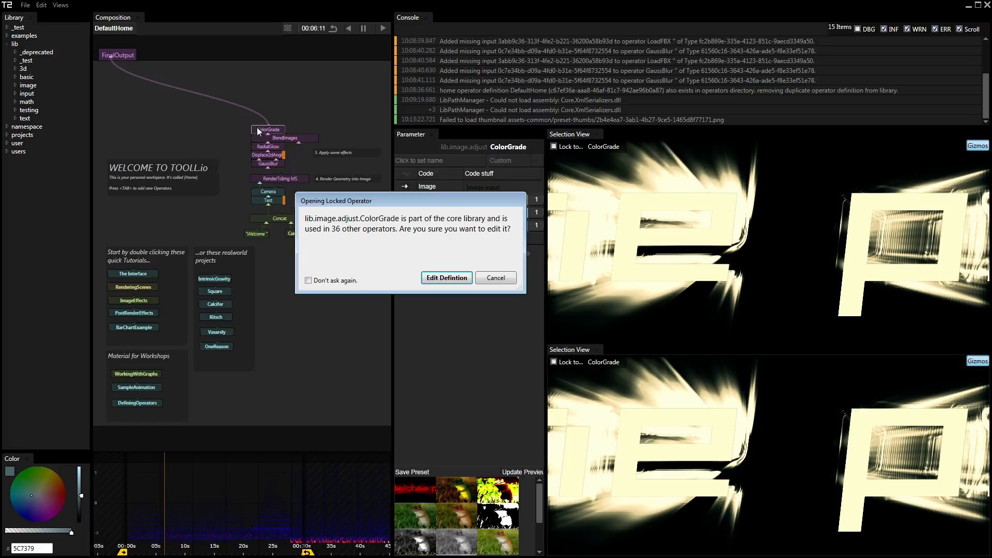
left_click(443, 283)
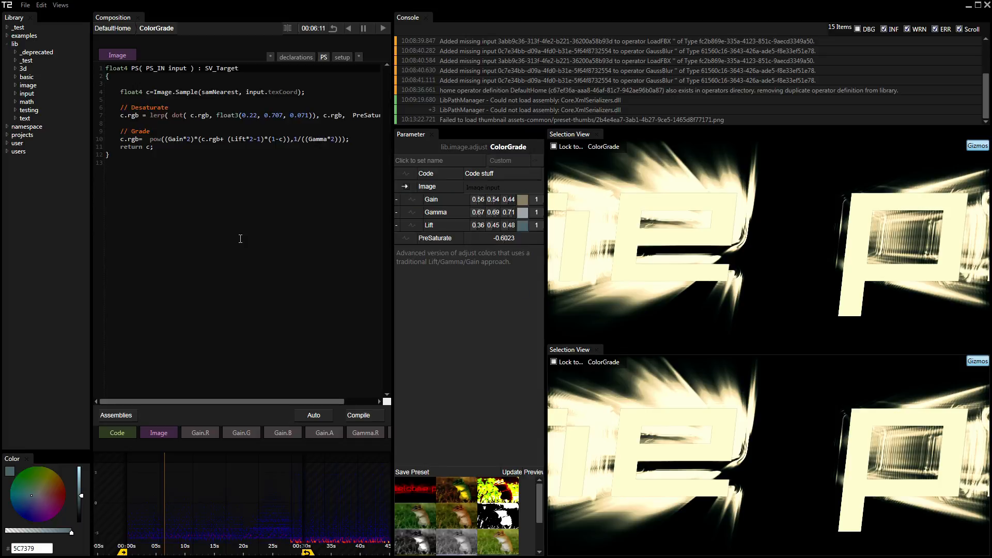
- Enlarge the text of ColorGrade's pixel shader code for reading and return to DefaultHome
left_click(213, 129)
scroll(246, 161, "up", 4)
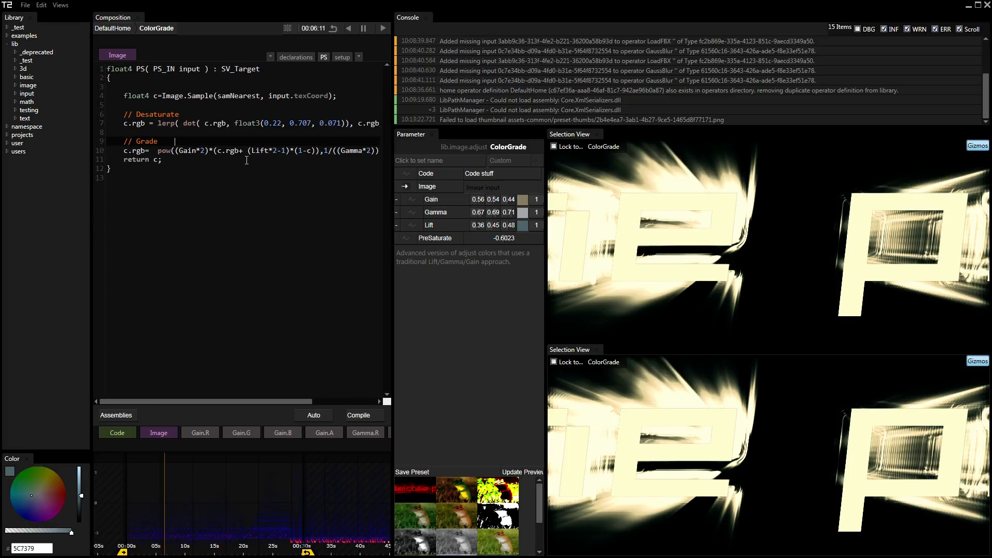
scroll(247, 160, "up", 2)
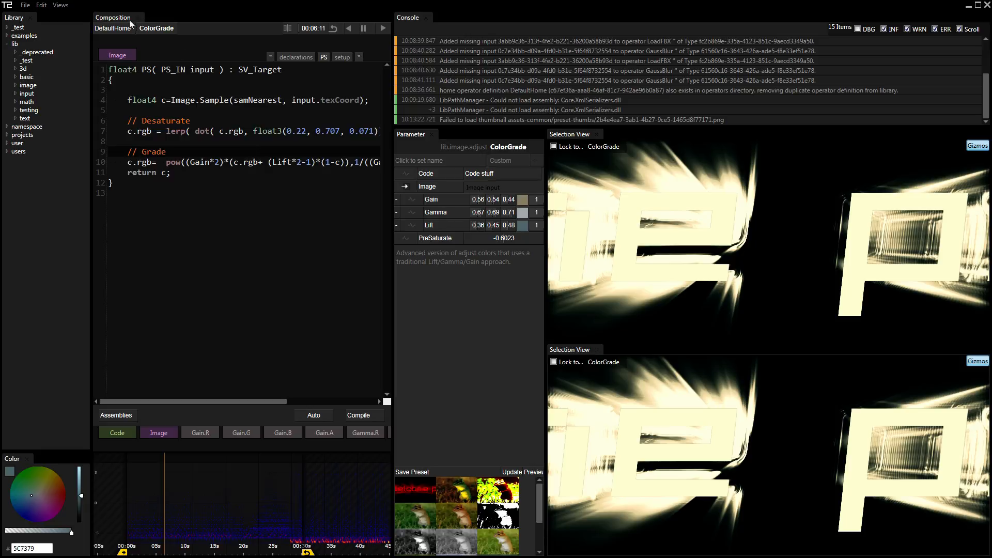
left_click(121, 31)
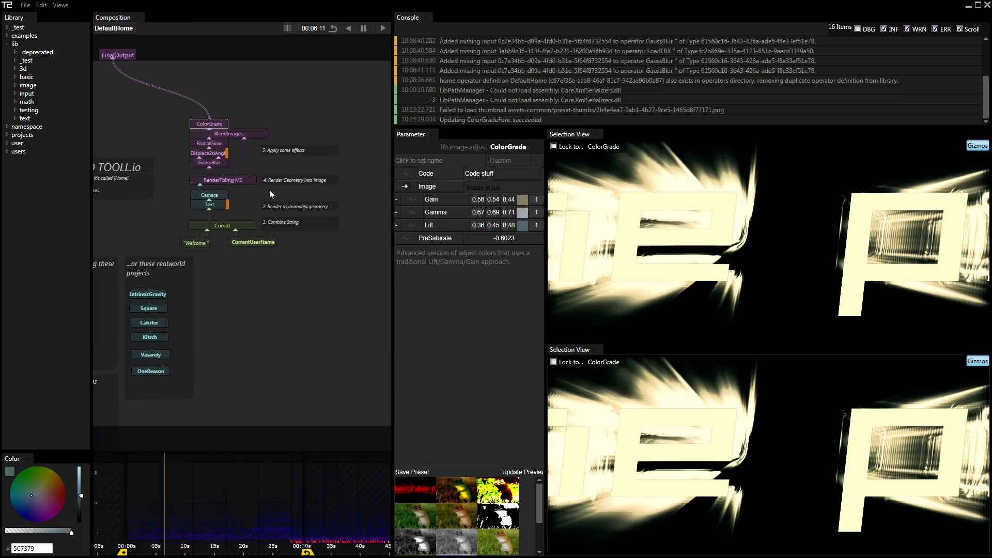
- Create an FFTExample operator in the empty area to the right of the existing DefaultHome graph
mouse_move(324, 279)
left_mouse_down()
mouse_move(306, 286)
mouse_move(319, 286)
left_mouse_up()
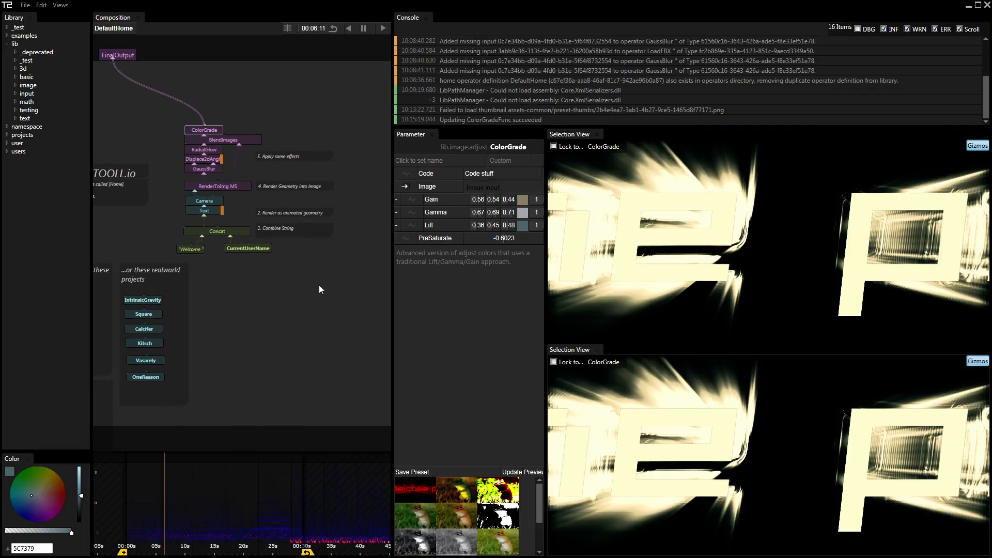
left_click_drag(324, 289, 262, 290)
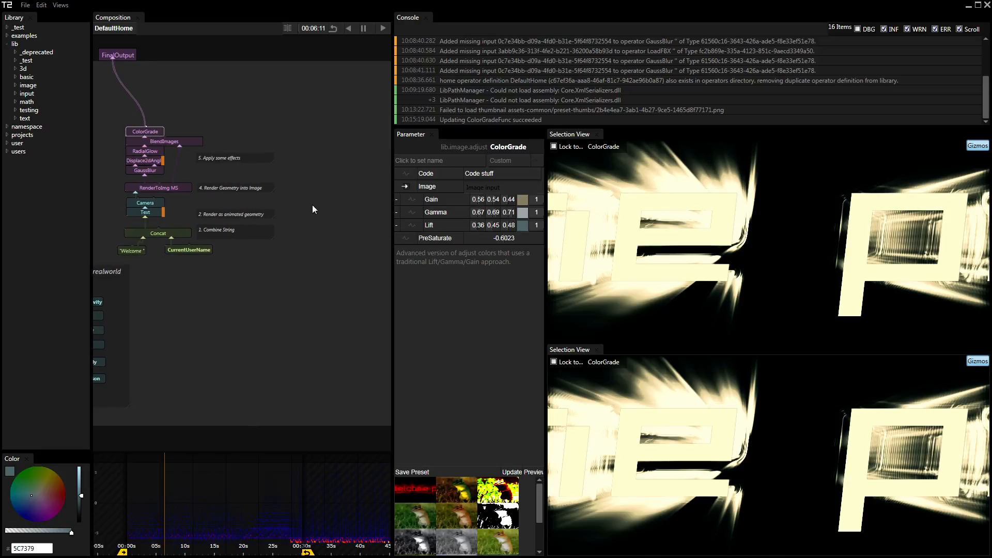
left_click_drag(331, 189, 294, 188)
left_click(334, 186)
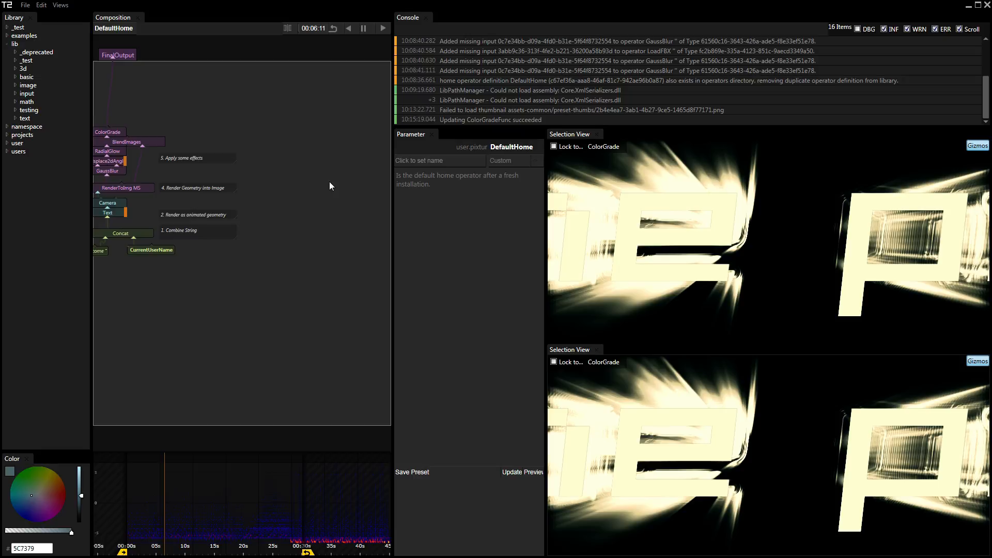
double_click(331, 186)
type("fft")
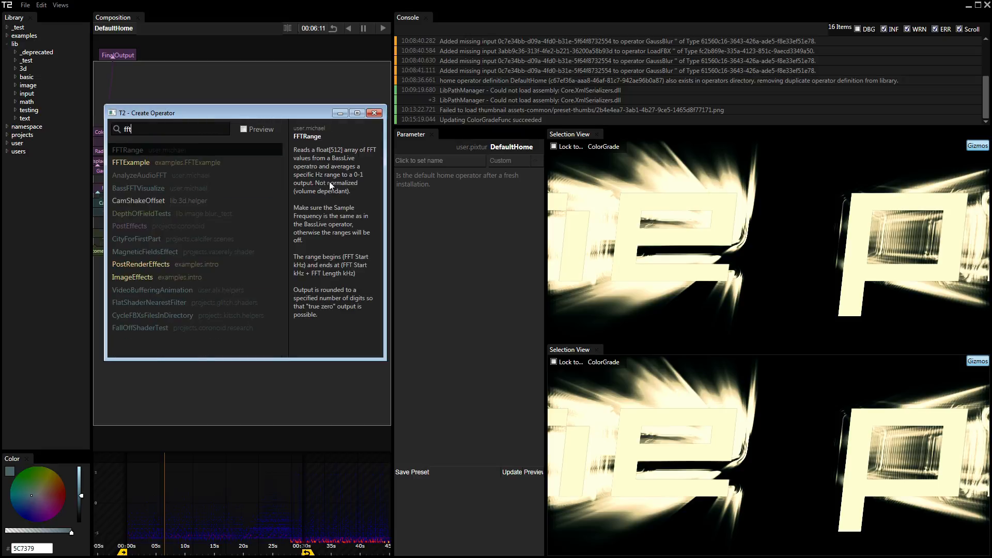
key("Down")
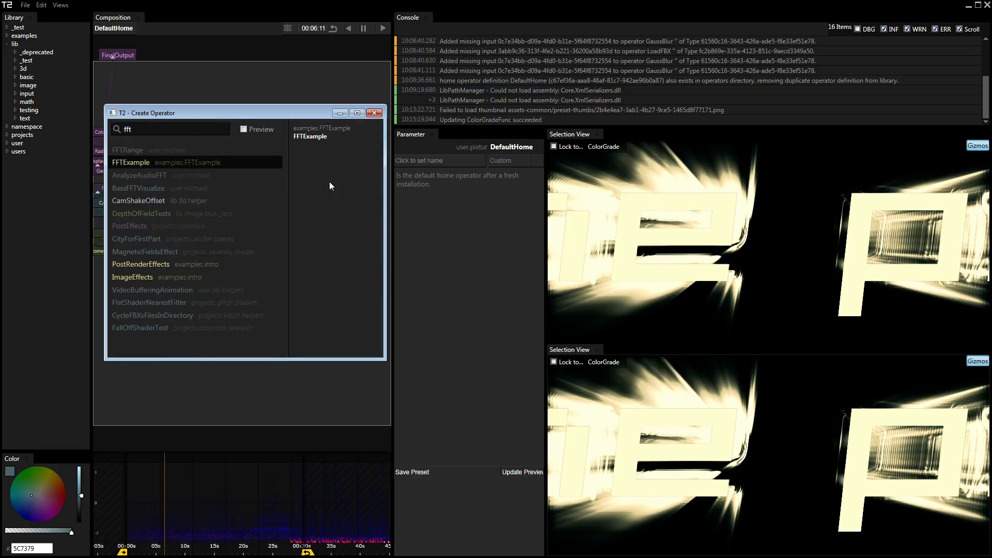
key("Up")
key("Down")
key("Return")
- Open FFTExample and examine the output of its BassFFTVisualize operator and of the topmost Group
double_click(331, 184)
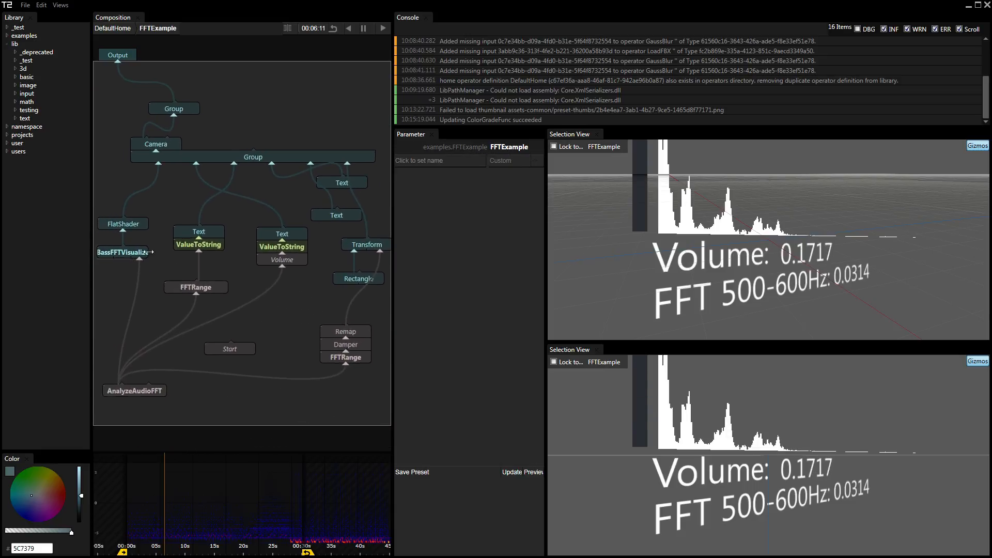
left_click(131, 254)
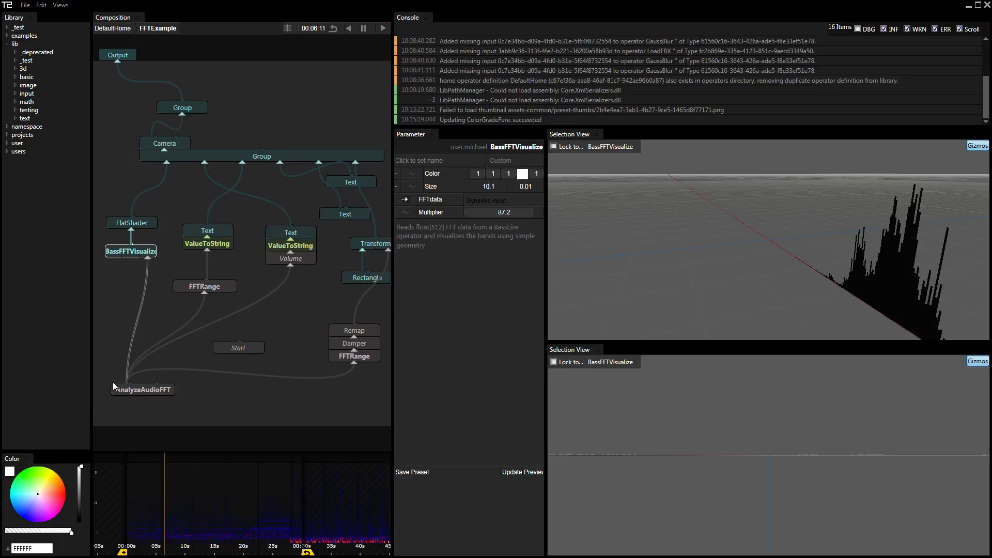
left_click(201, 109)
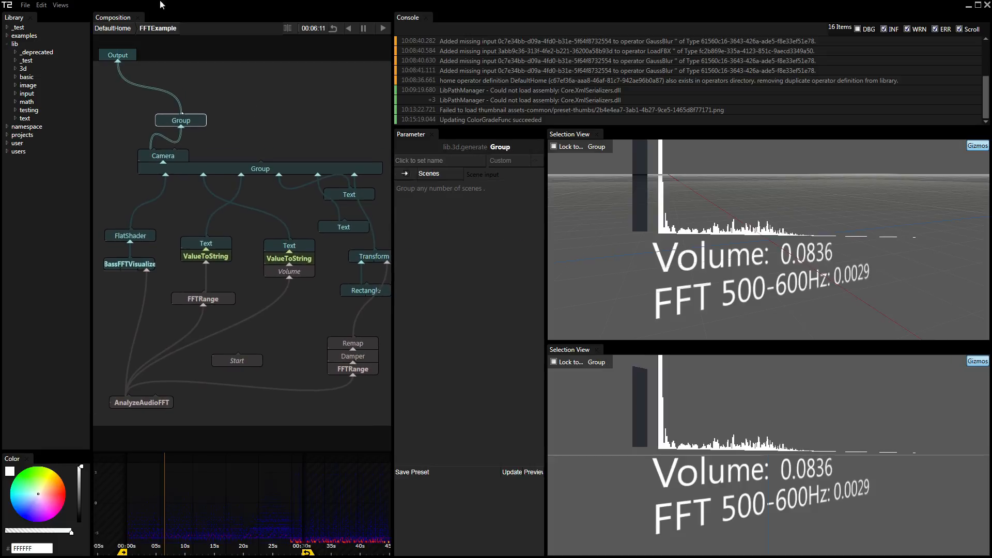
left_click(41, 4)
left_click(67, 89)
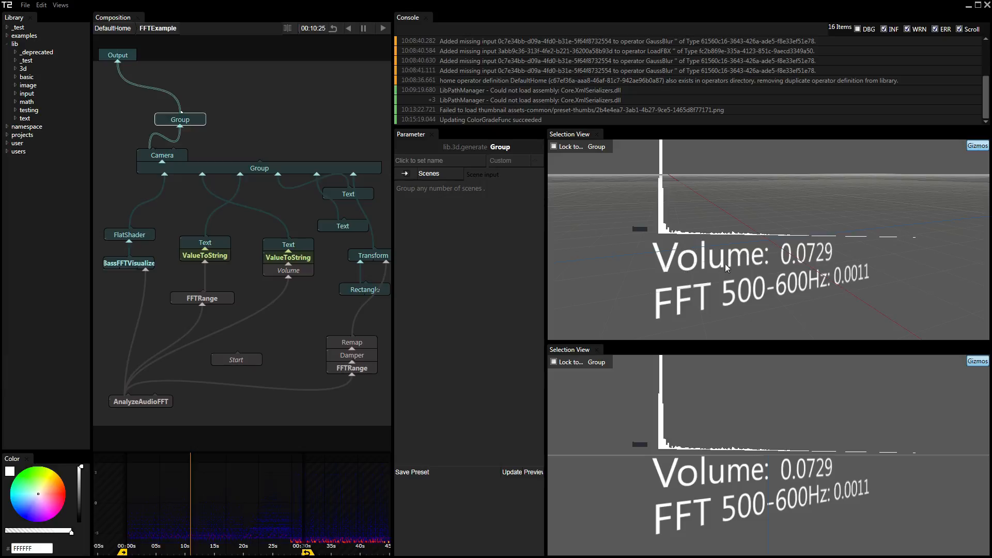
scroll(291, 216, "down", 3)
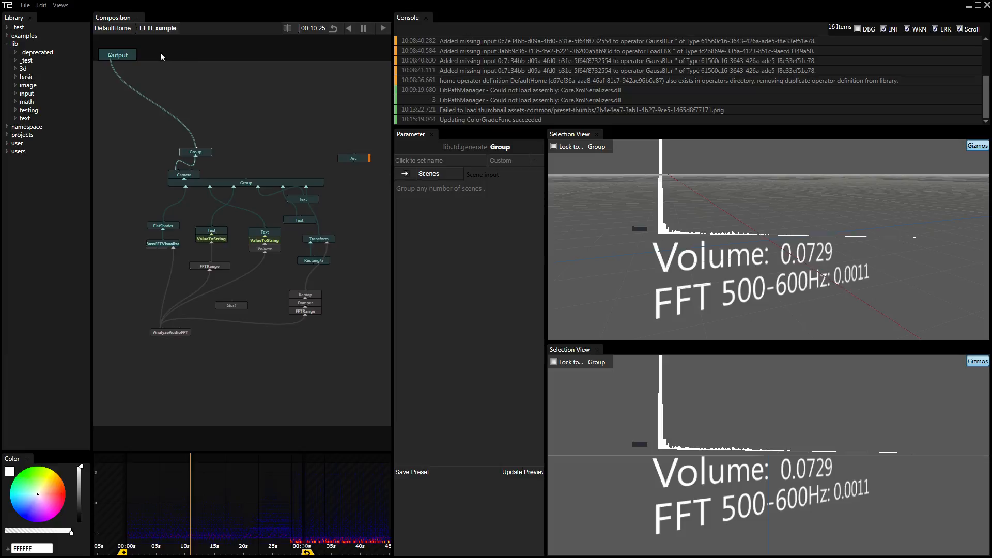
- Return to DefaultHome and create the non-deprecated Cylinder operator below FFTExample
left_click(111, 28)
double_click(246, 236)
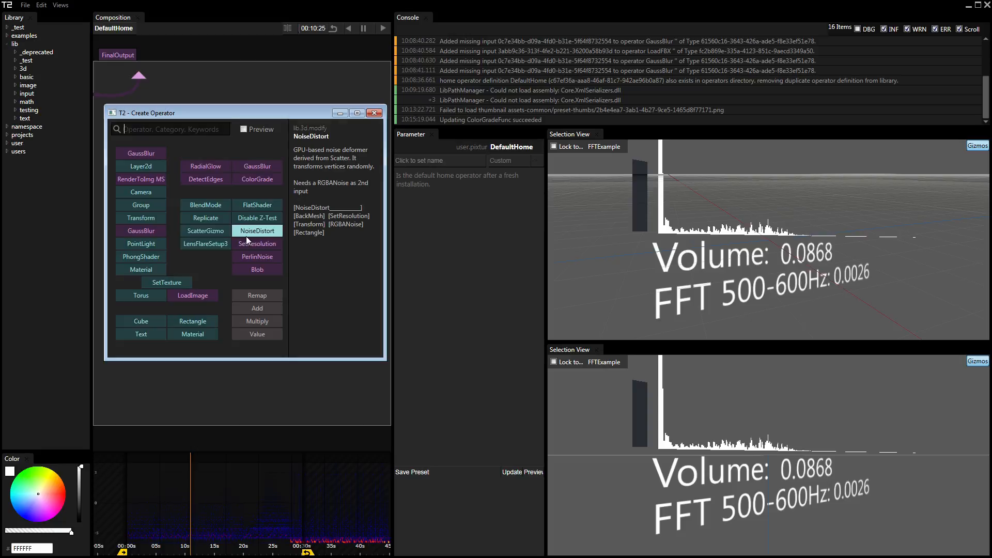
type("cy")
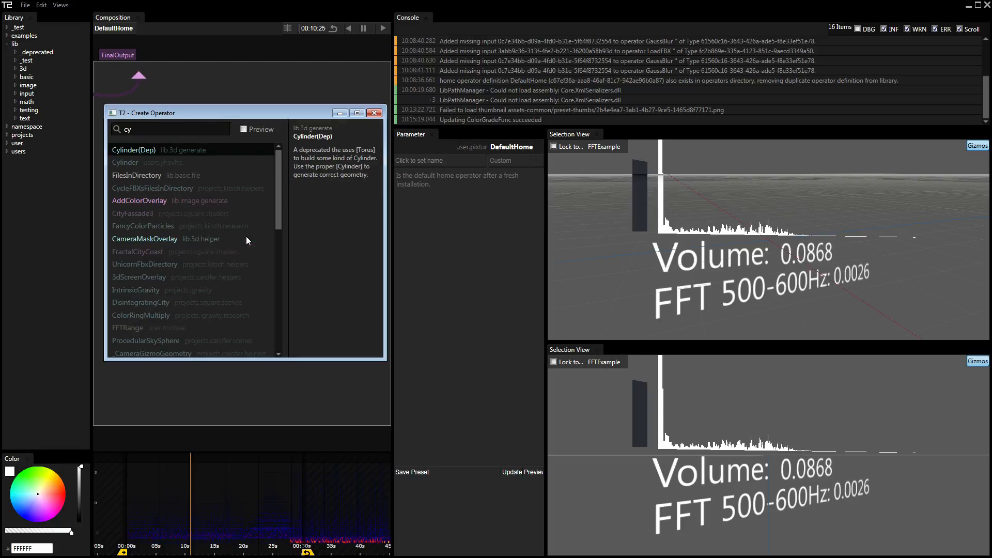
key("Down")
key("Return")
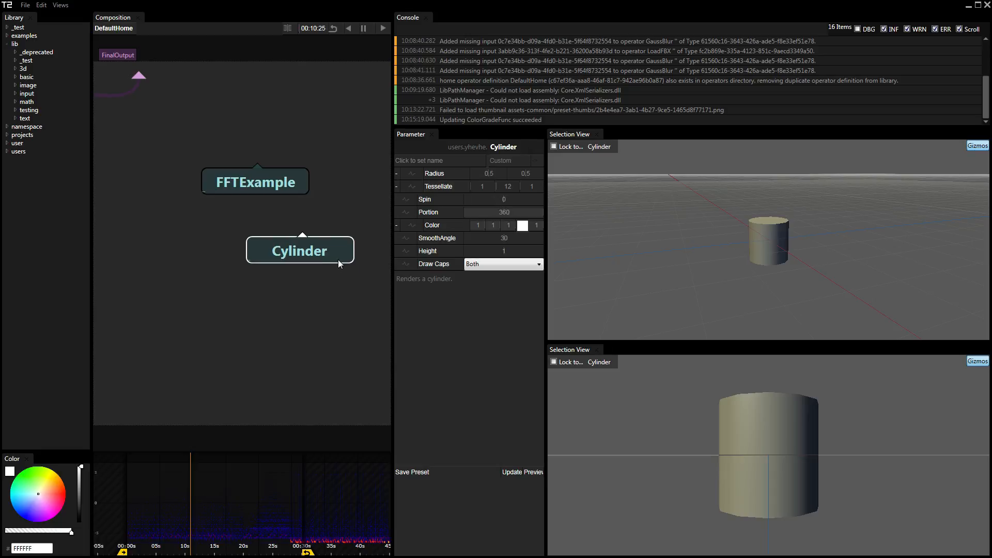
left_click_drag(338, 259, 318, 260)
- Try the Cylinder's second Tessellate value at 100 before reducing it to 3, and set its second Radius value to 0.8
left_click(507, 187)
type("100")
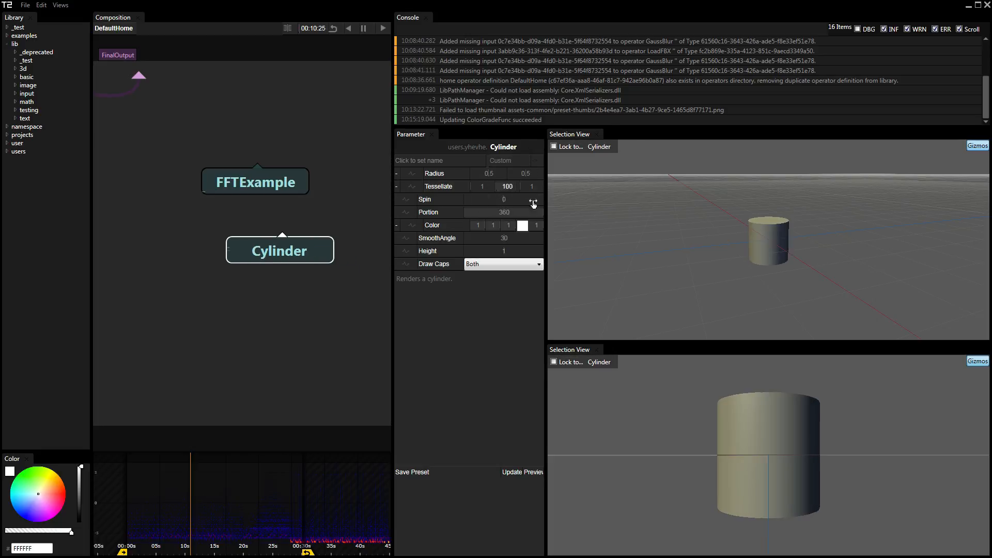
mouse_move(533, 203)
left_mouse_down()
mouse_move(495, 205)
mouse_move(484, 177)
mouse_move(547, 180)
mouse_move(530, 186)
left_mouse_up()
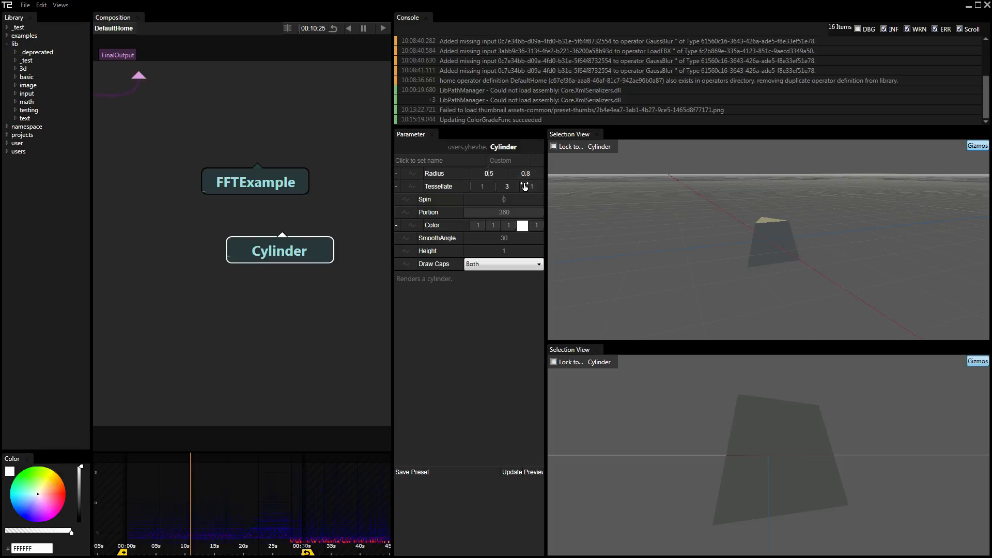
- Move the Cylinder operator directly beneath FFTExample and clear the selection
left_click_drag(326, 261, 267, 225)
left_click_drag(265, 271, 266, 243)
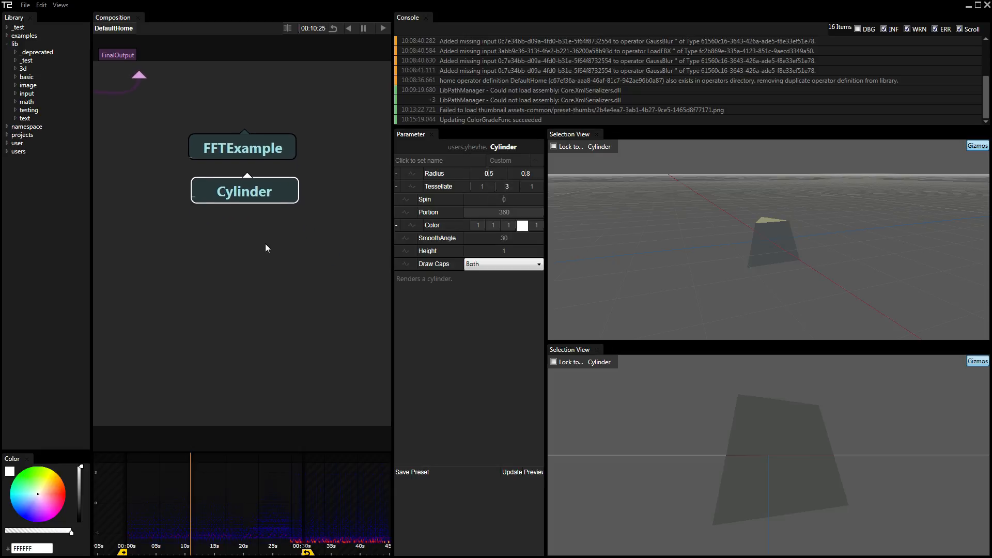
left_click(253, 276)
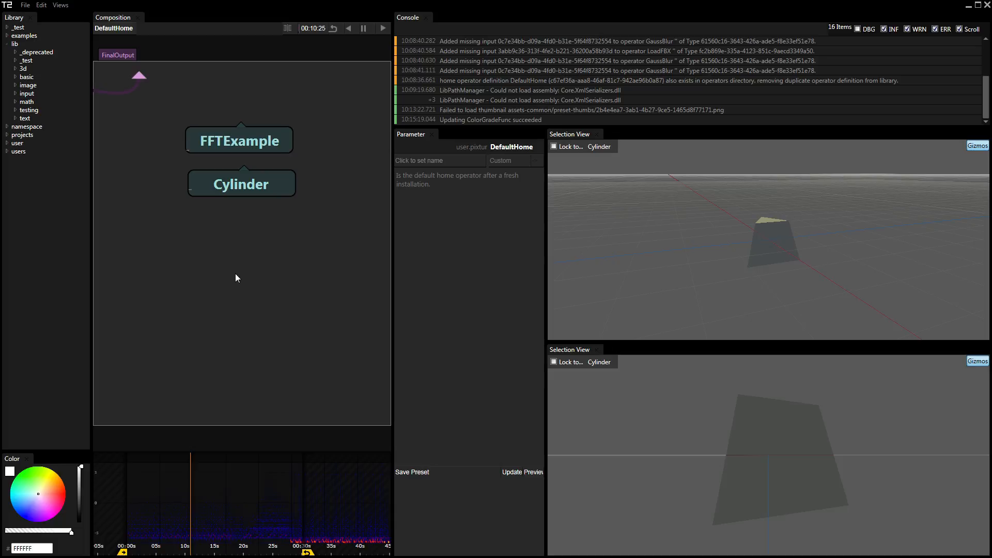
- Search the operators for "examples", create a FasterParticleExamples operator and place it below the Cylinder
left_click_drag(222, 256, 234, 260)
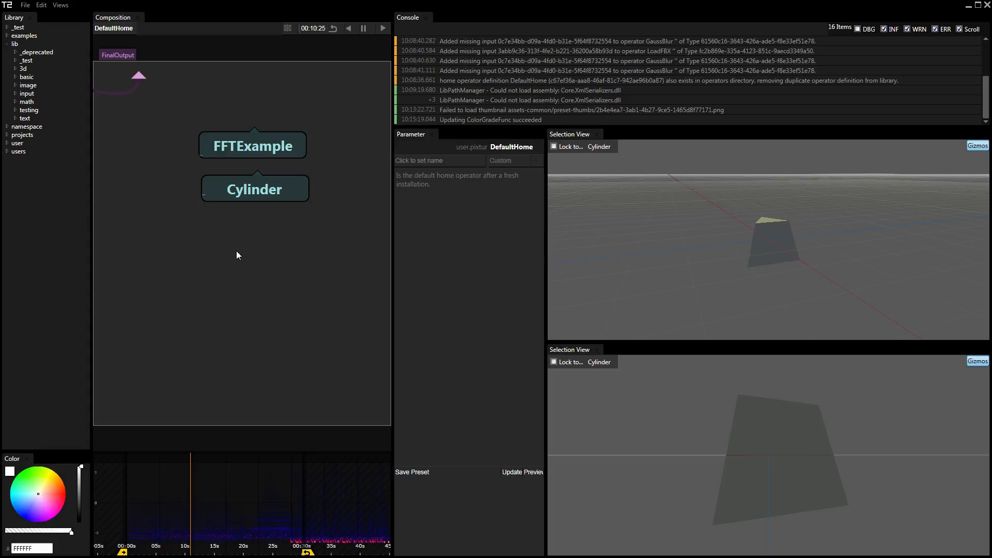
double_click(237, 252)
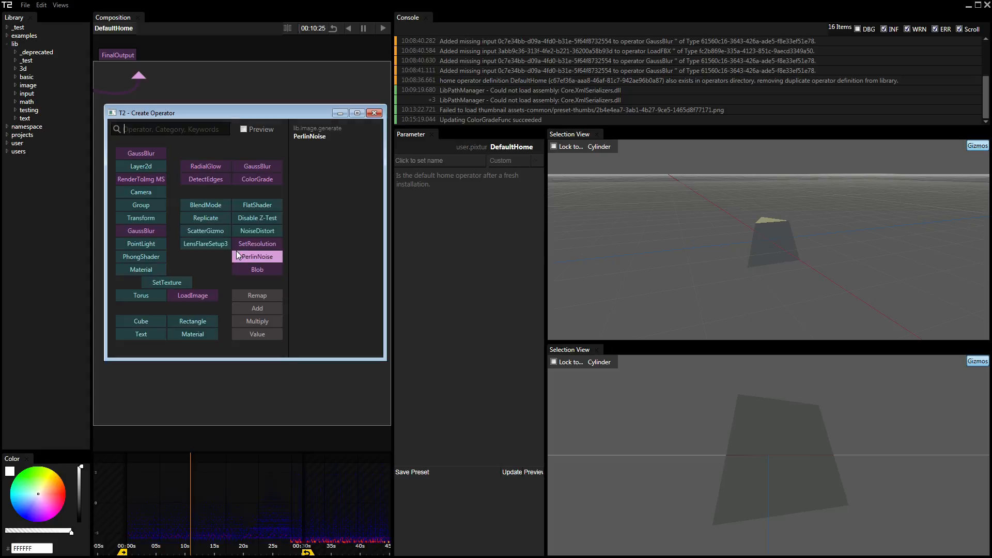
type("ex")
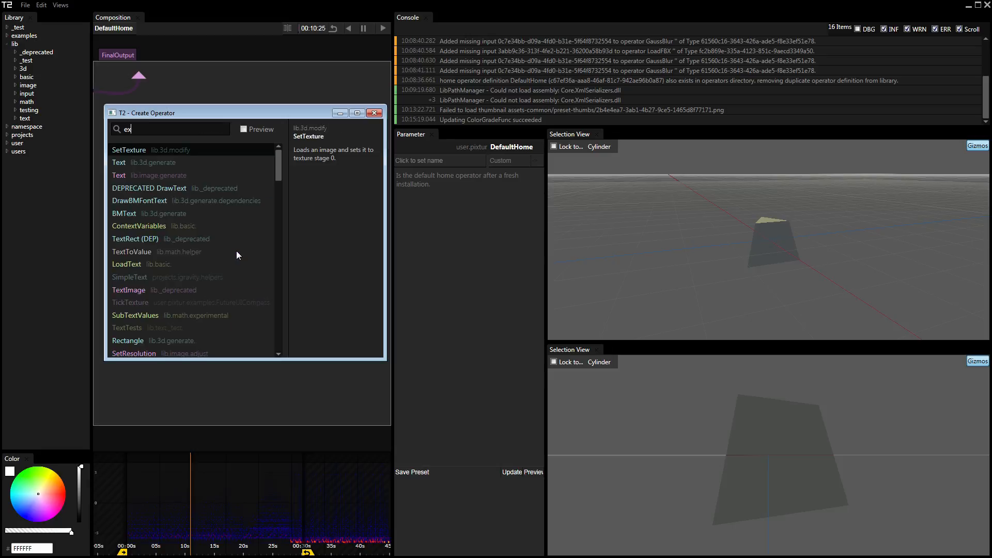
type("amples")
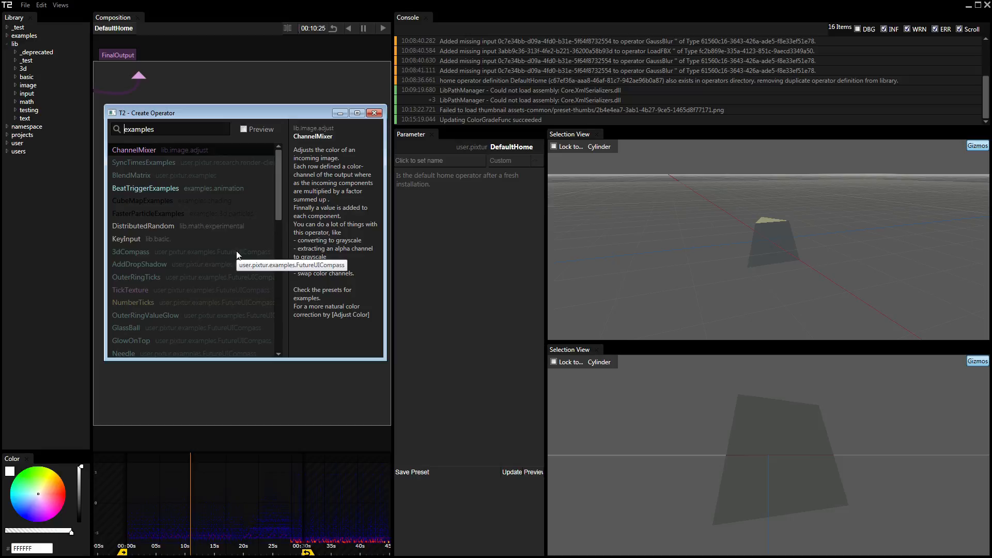
key("Down")
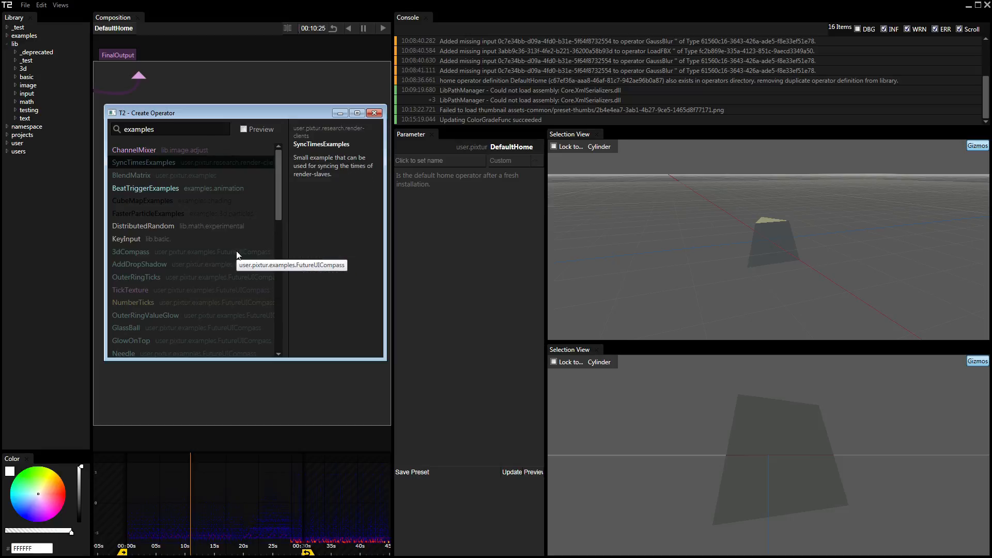
key("Down")
key("Down")
key("Down")
key("Down")
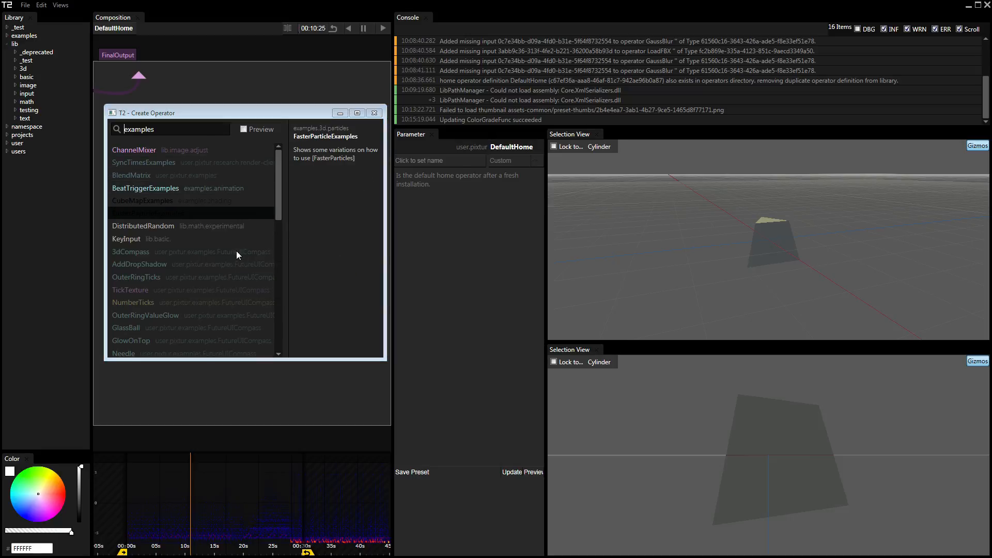
key("Return")
left_click_drag(264, 267, 200, 263)
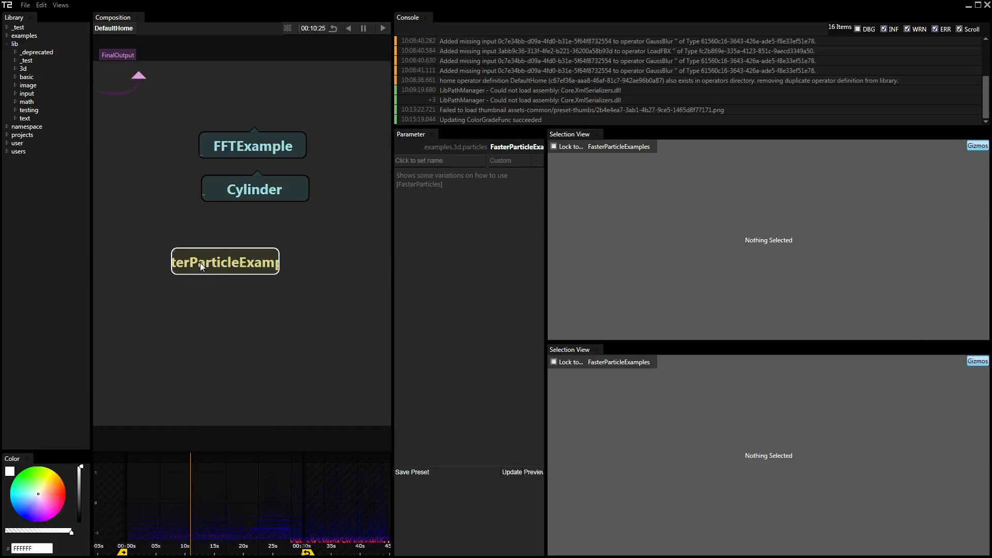
- Open the FasterParticleExamples operator and switch to the window layout with the larger composition area
double_click(200, 262)
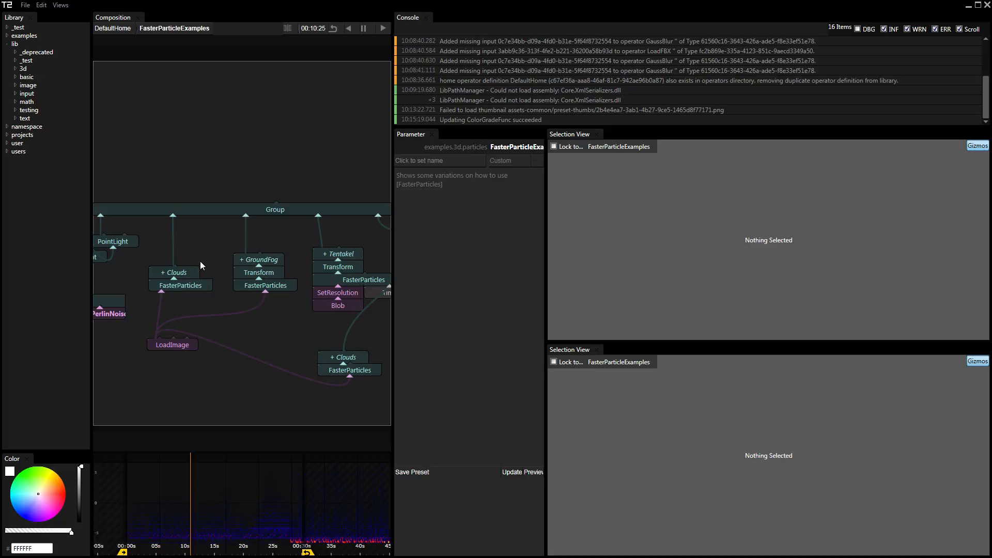
key("F2")
- Survey the groups of example networks inside FasterParticleExamples, back to the Default group
scroll(247, 212, "down", 3)
left_click_drag(247, 219, 354, 243)
scroll(329, 214, "down", 4)
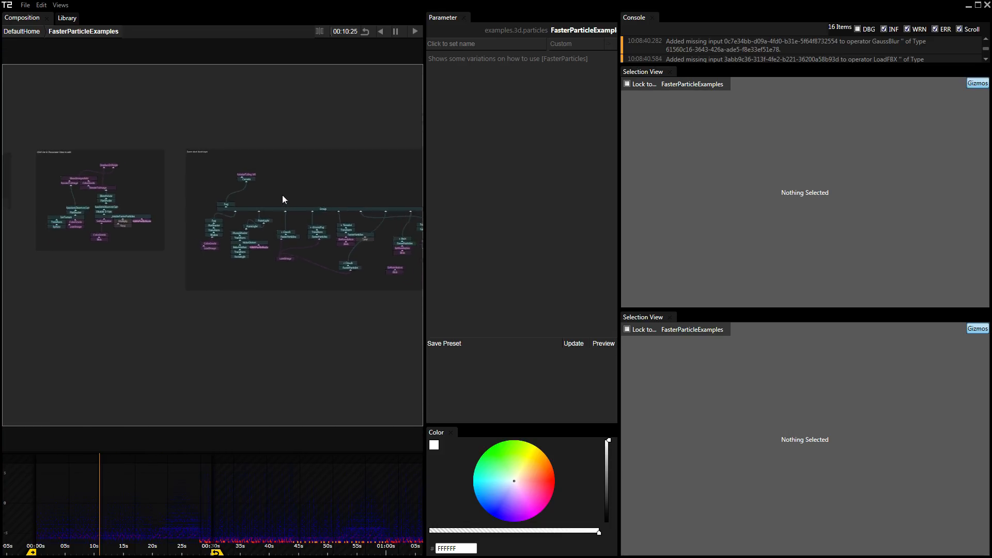
scroll(282, 194, "down", 6)
left_click_drag(177, 273, 51, 268)
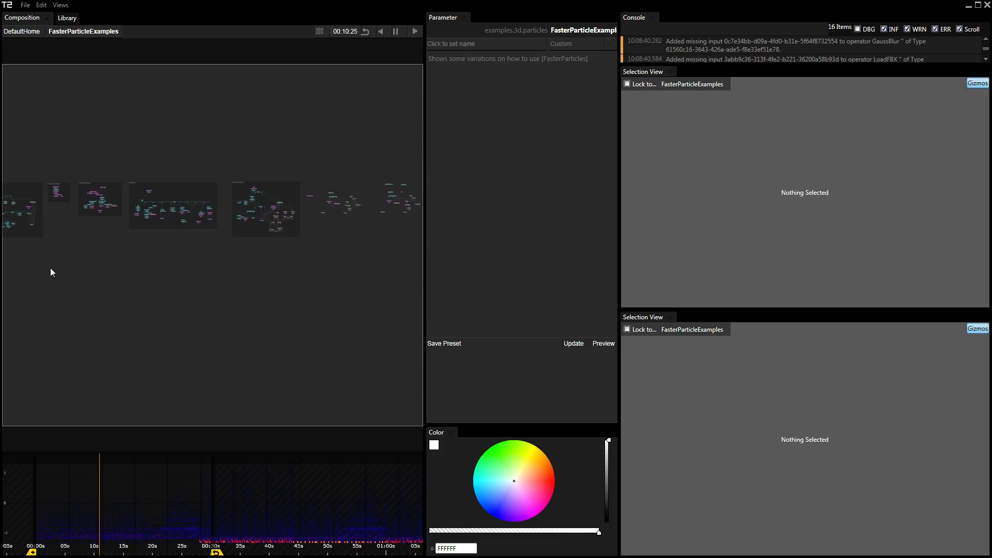
left_click_drag(277, 277, 306, 279)
scroll(117, 235, "up", 3)
left_click_drag(117, 235, 220, 237)
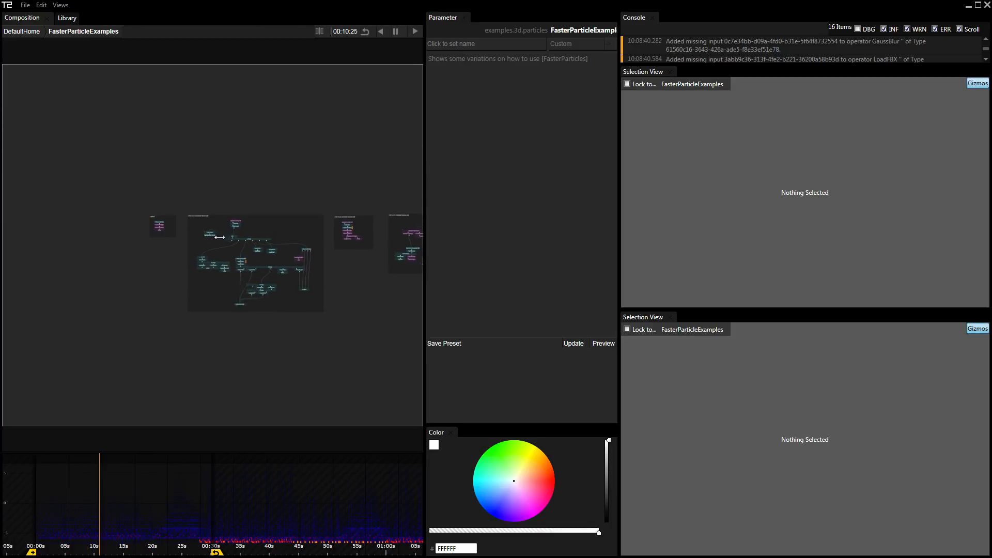
- Select the FasterParticles operator in the Default group and inspect its particle emission from another angle
scroll(179, 261, "up", 5)
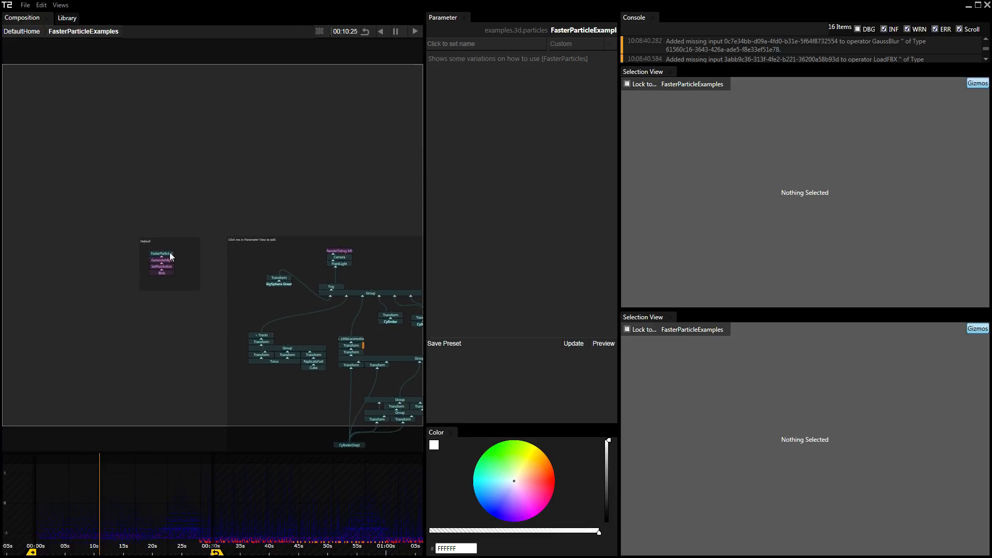
scroll(171, 256, "up", 3)
left_click(170, 256)
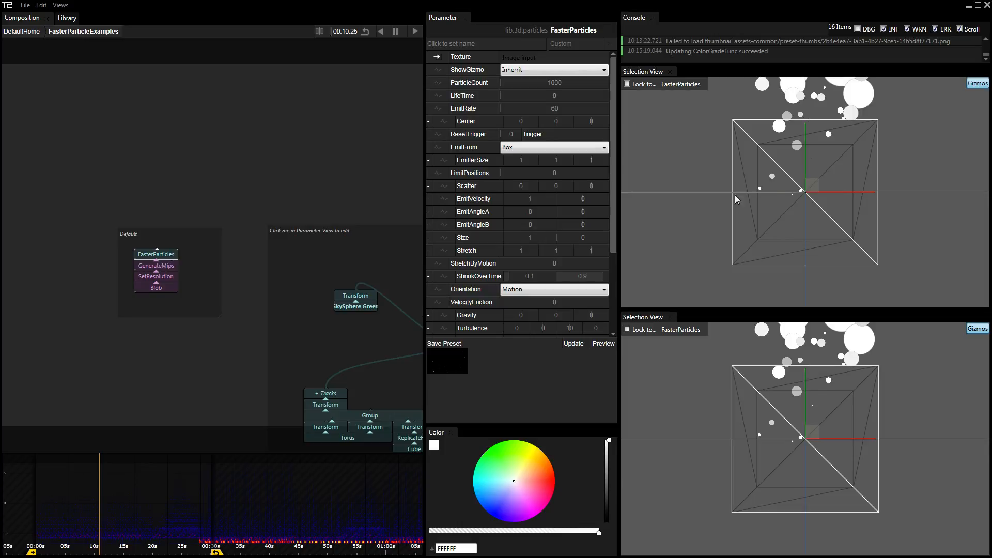
left_click_drag(807, 173, 785, 244)
scroll(785, 244, "up", 3)
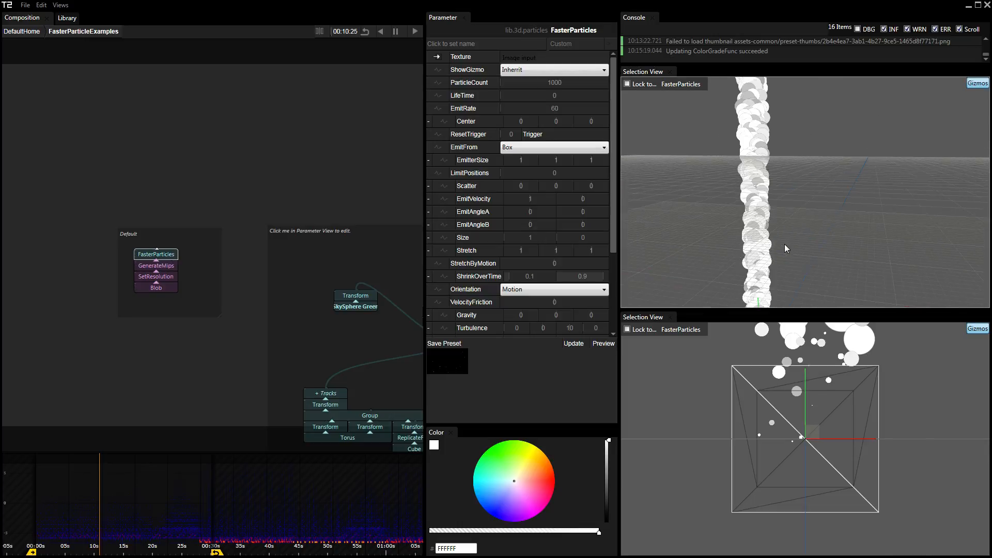
- Preview the RenderToImg MS output of the example network containing the Tracks and LittleLocomotive groups
left_click_drag(237, 262, 173, 110)
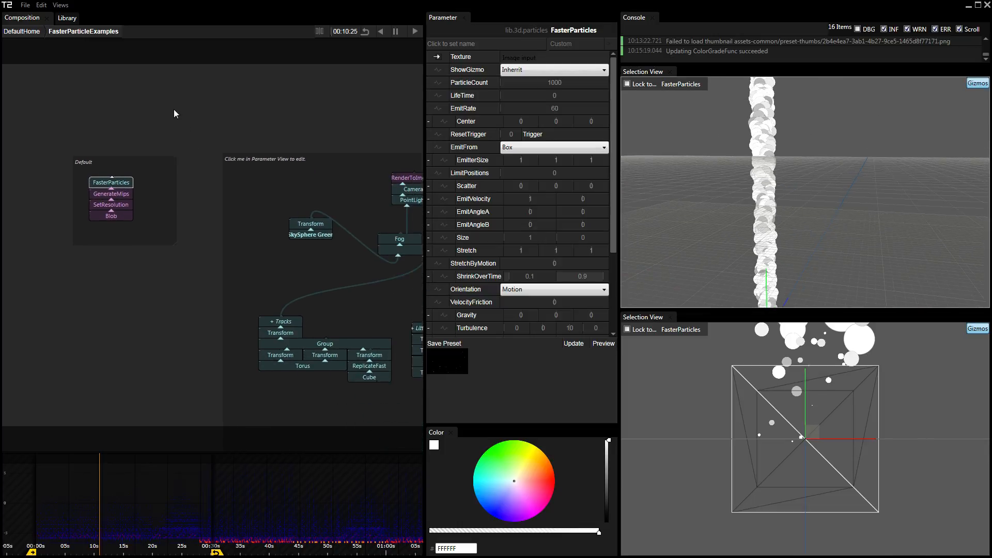
left_click_drag(323, 128, 170, 113)
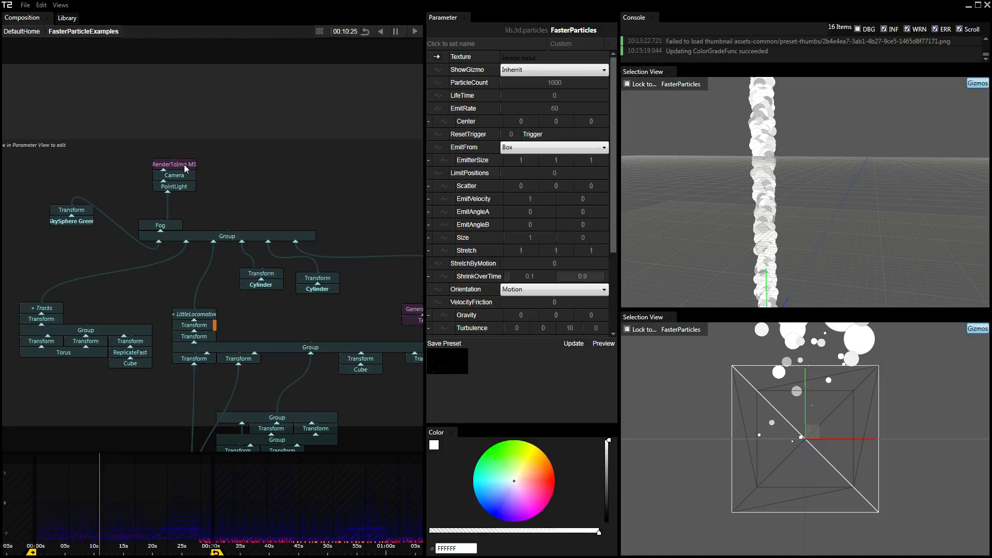
left_click(184, 164)
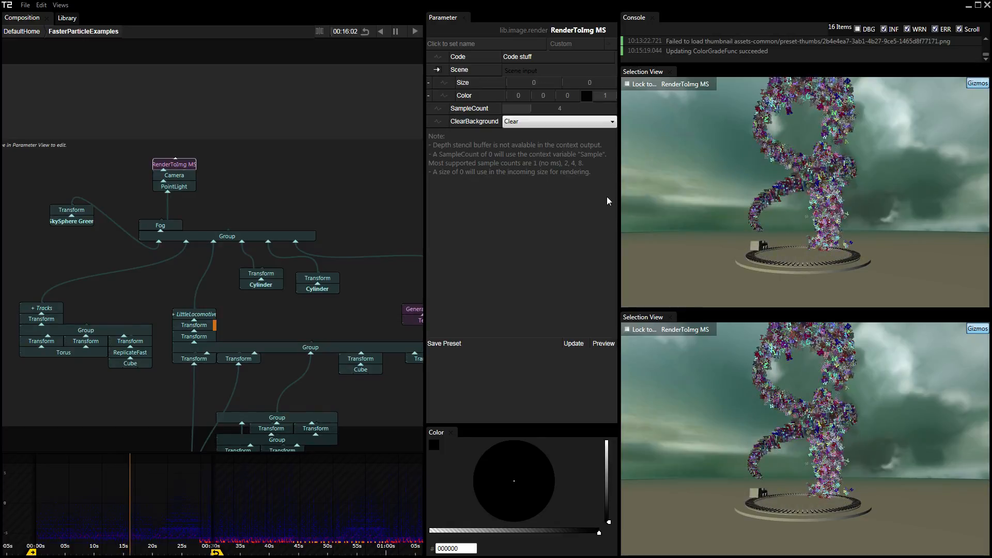
- Compare the window layouts and settle on the one with a large preview beside the composition
key("F2")
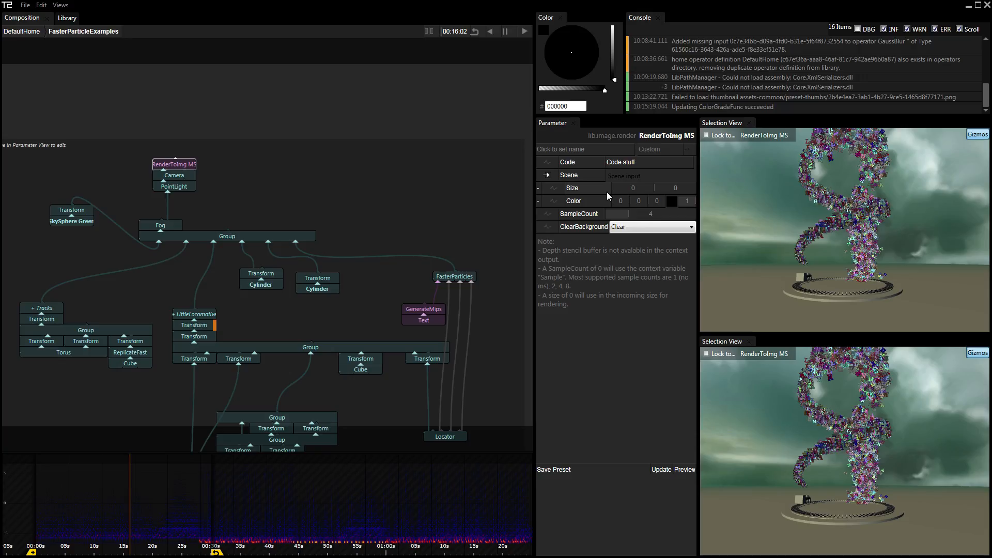
key("F3")
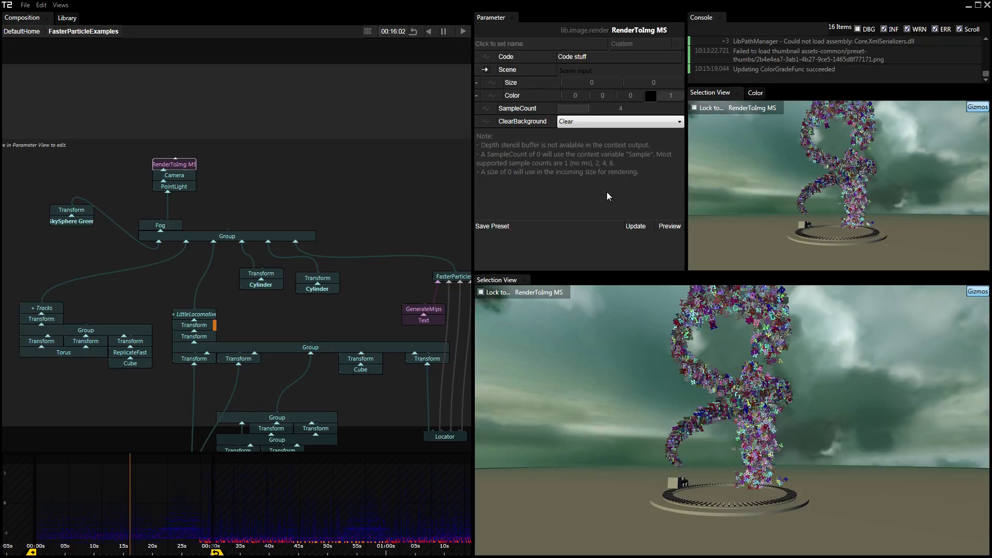
key("F4")
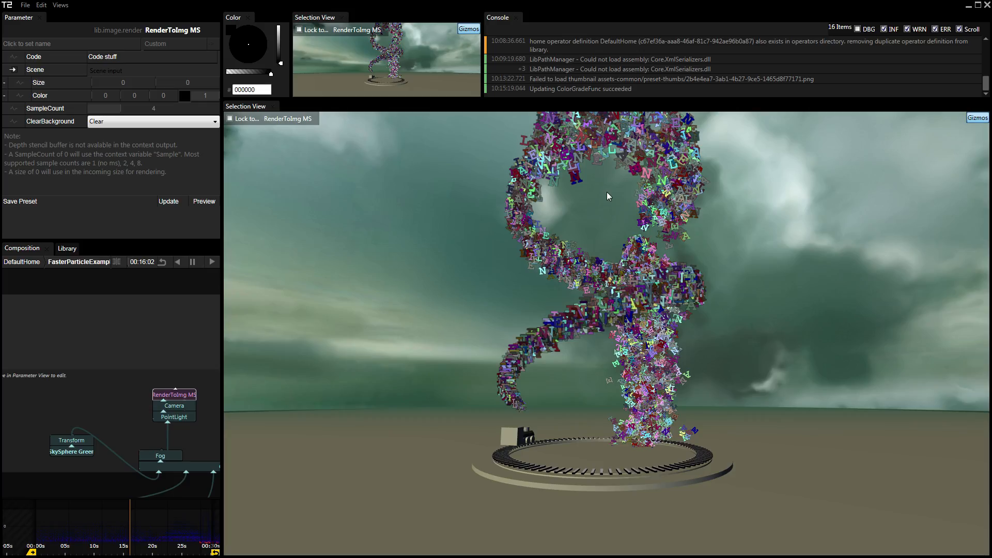
key("F3")
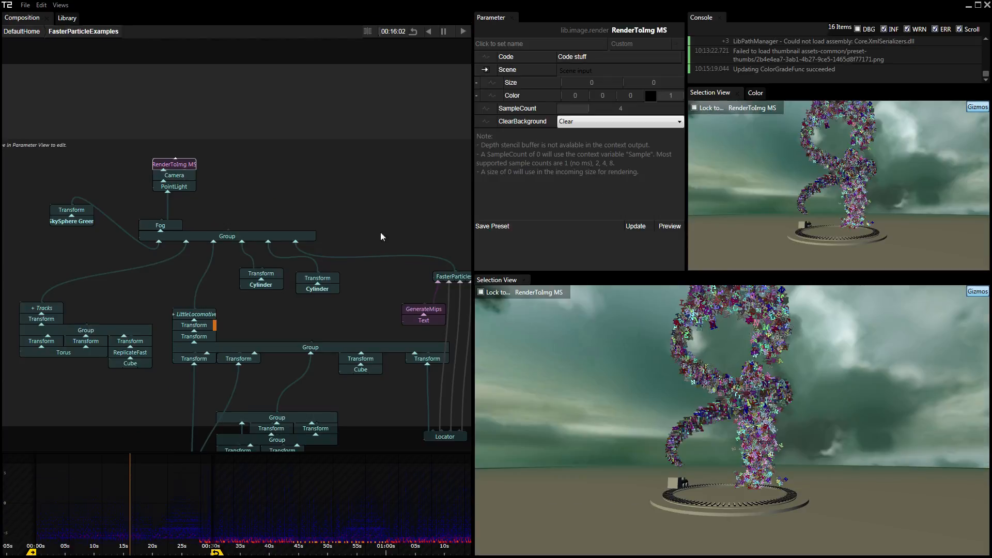
- Preview the RenderToImg MS output of the small example built on PerlinNoise, Blob and Displace2dAngle
left_click_drag(380, 231, 293, 167)
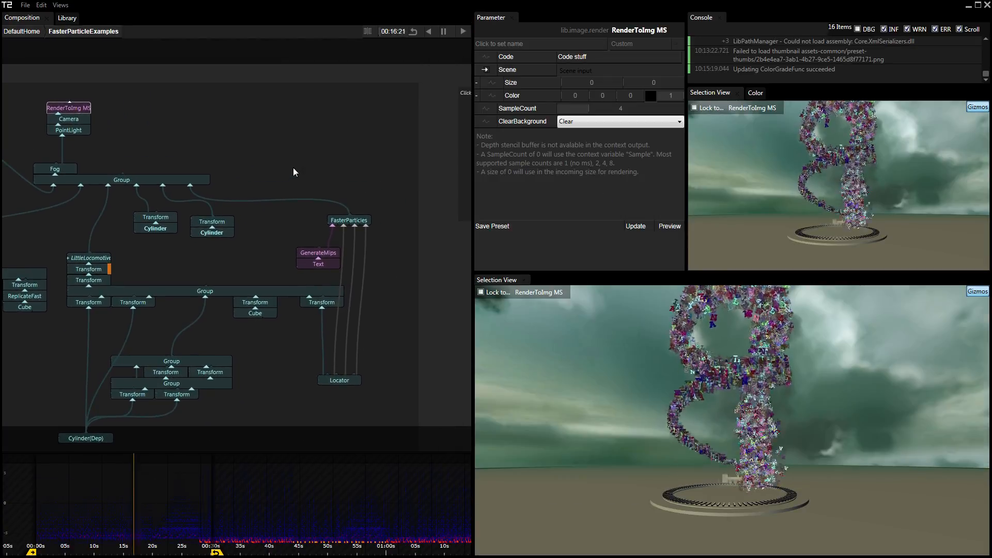
left_click_drag(318, 243, 284, 195)
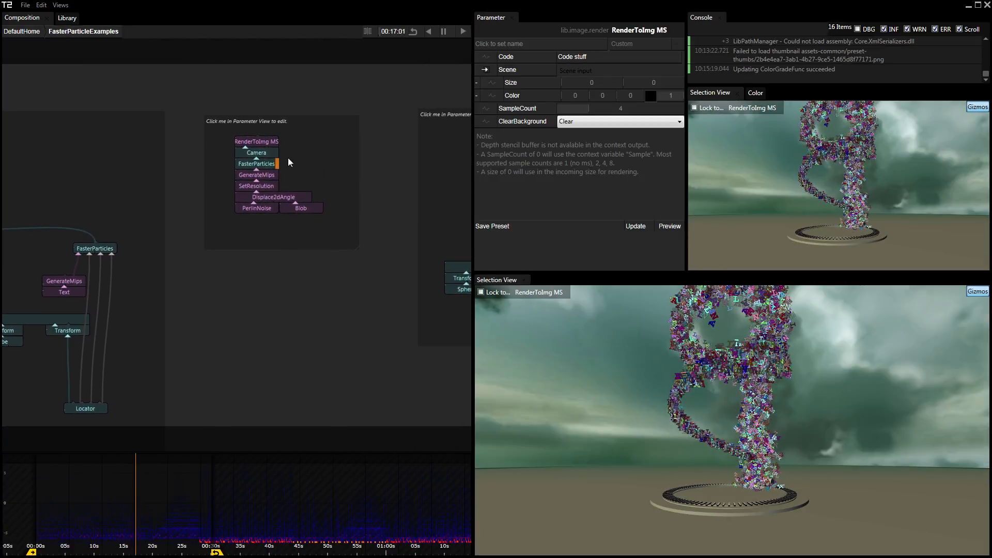
left_click(266, 143)
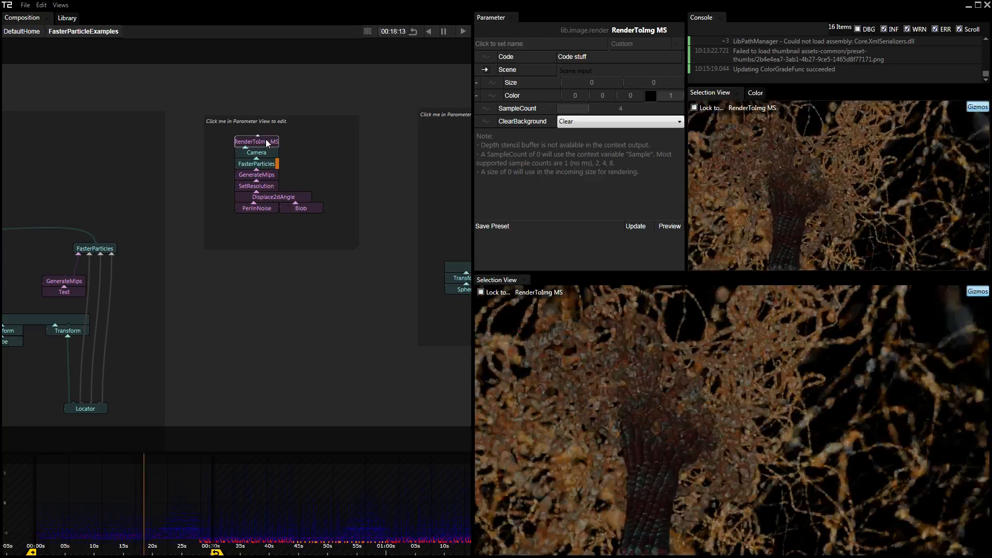
- Preview the Displace2dAngle output of the blended-images example and the RenderToImg MS output of "Some dark landscape"
left_click_drag(337, 207, 129, 188)
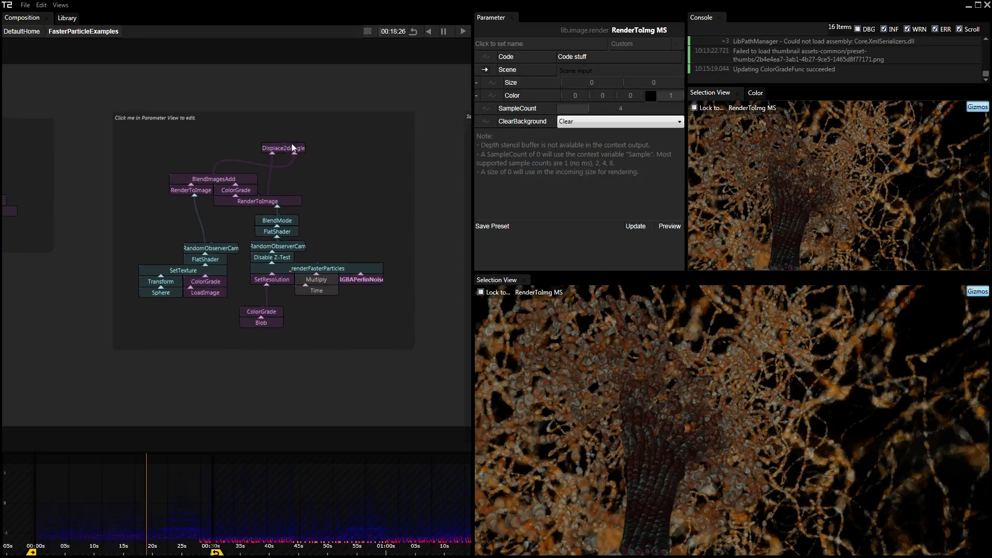
left_click(278, 150)
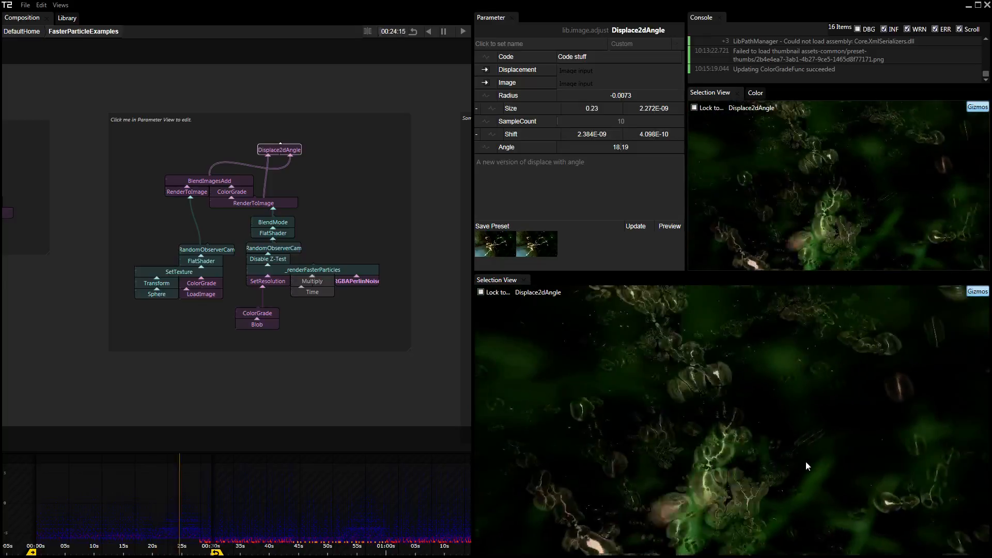
left_click_drag(401, 200, 215, 196)
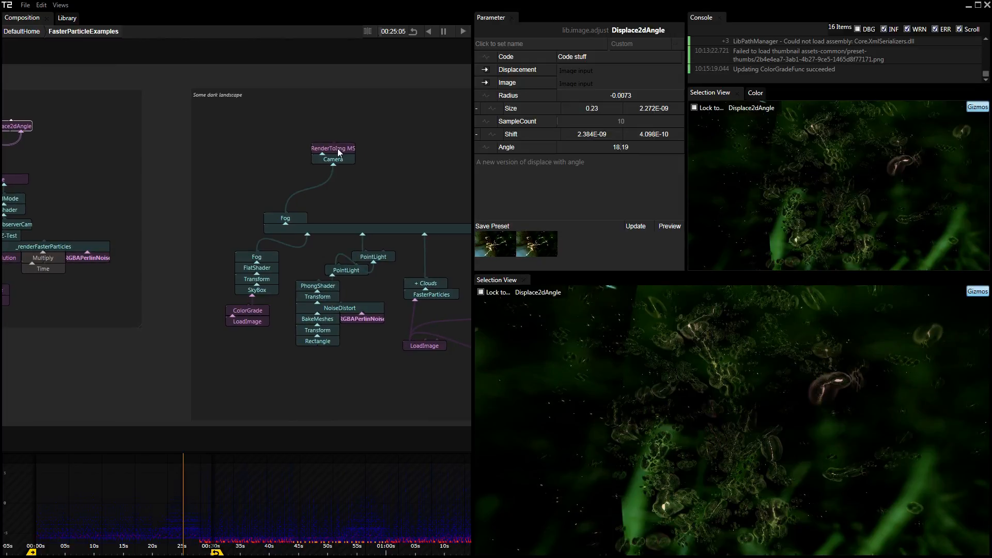
left_click_drag(433, 74, 302, 75)
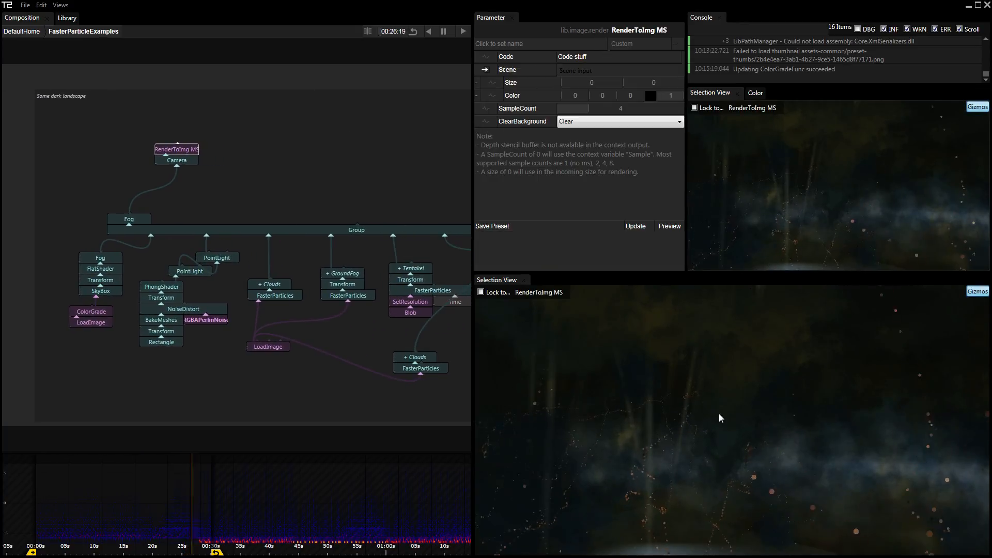
- Preview the Glow example's output and examine the operators feeding its FasterParticles and the loose networks beside it
scroll(319, 163, "down", 3)
left_click_drag(319, 164, 103, 160)
left_click_drag(405, 144, 296, 156)
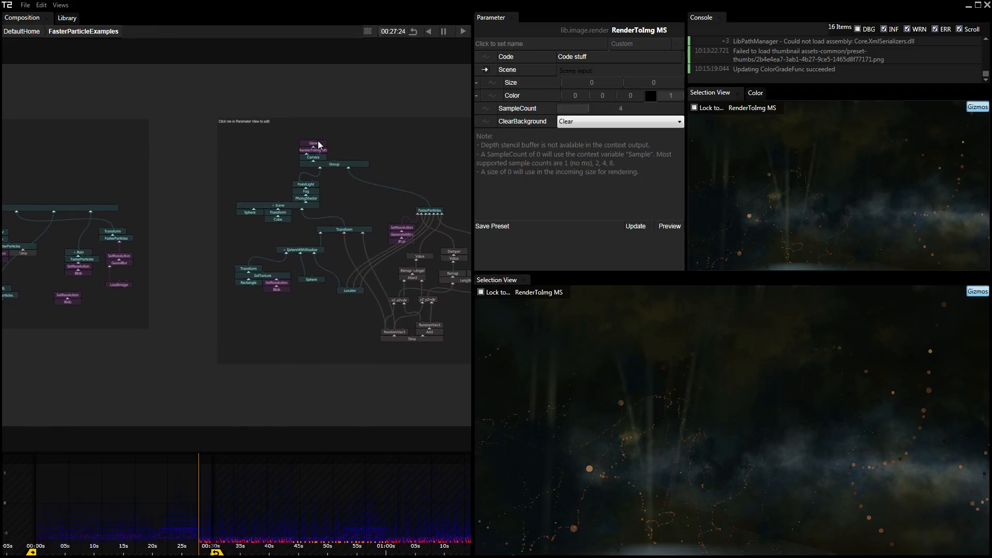
left_click(314, 144)
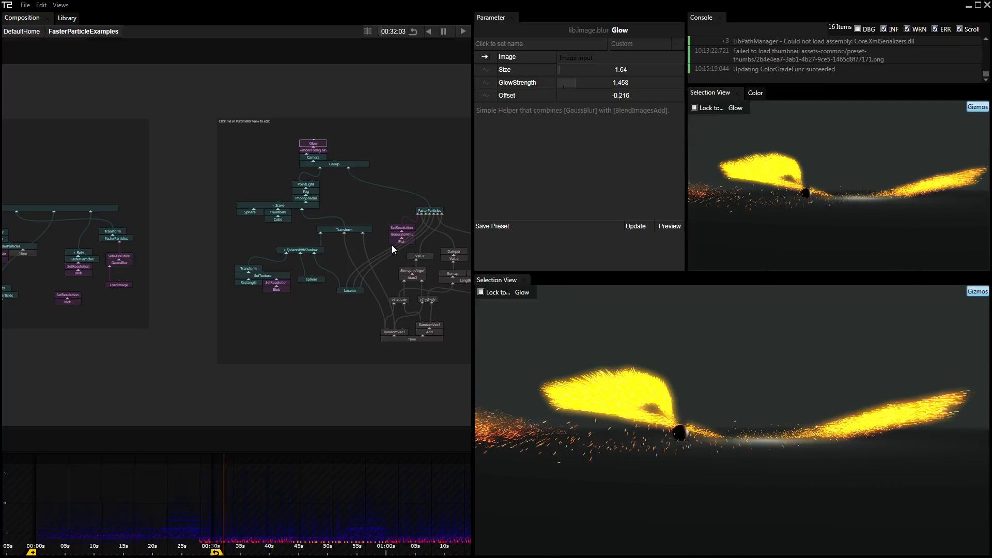
scroll(391, 249, "up", 5)
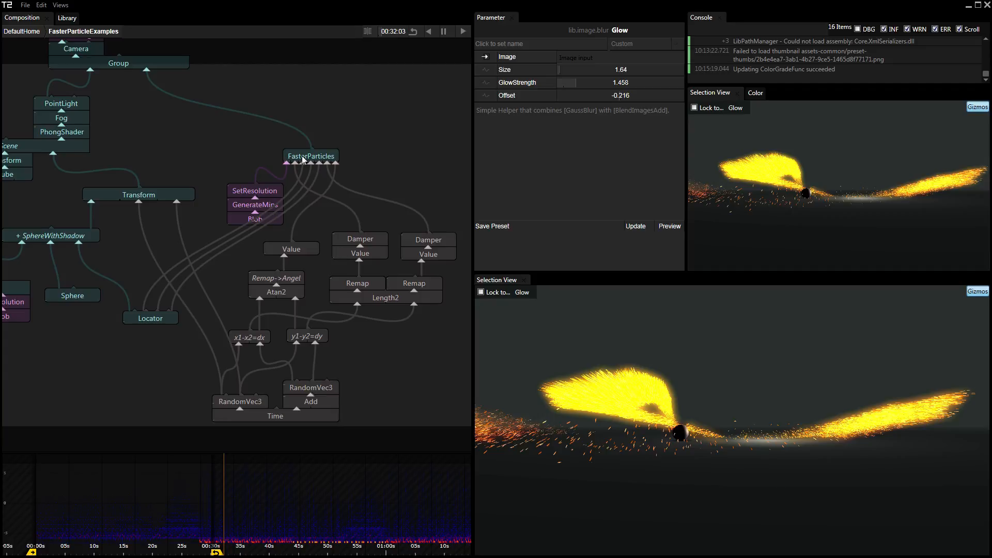
scroll(316, 161, "down", 3)
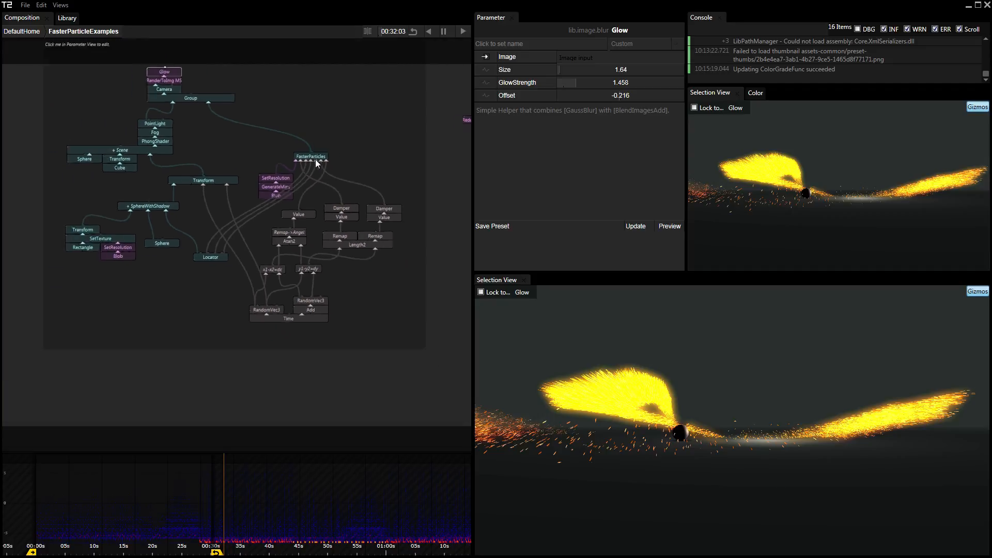
double_click(316, 159)
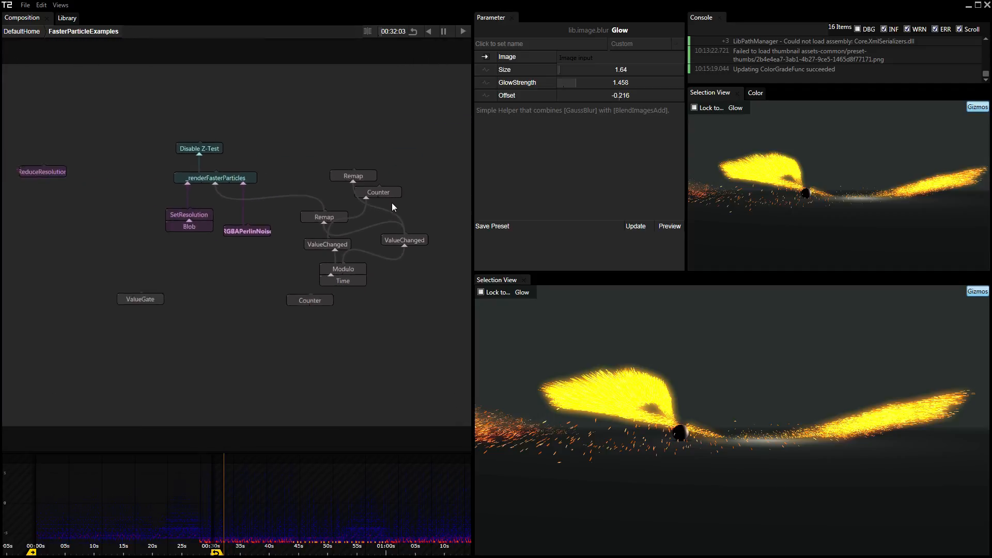
scroll(392, 202, "down", 5)
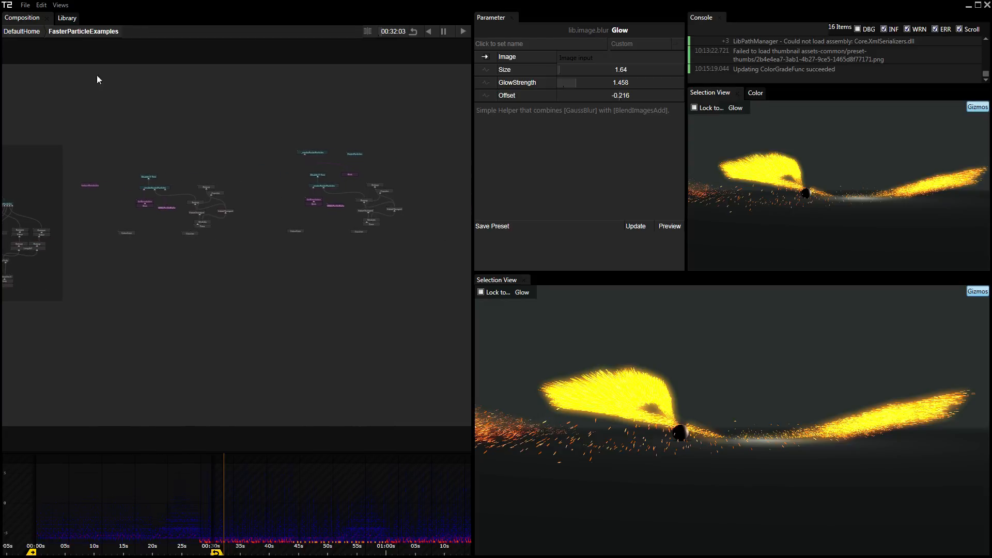
- Return to DefaultHome, search the operators for "fasr" and create a FasterParticles operator beside the existing ones
left_click(25, 30)
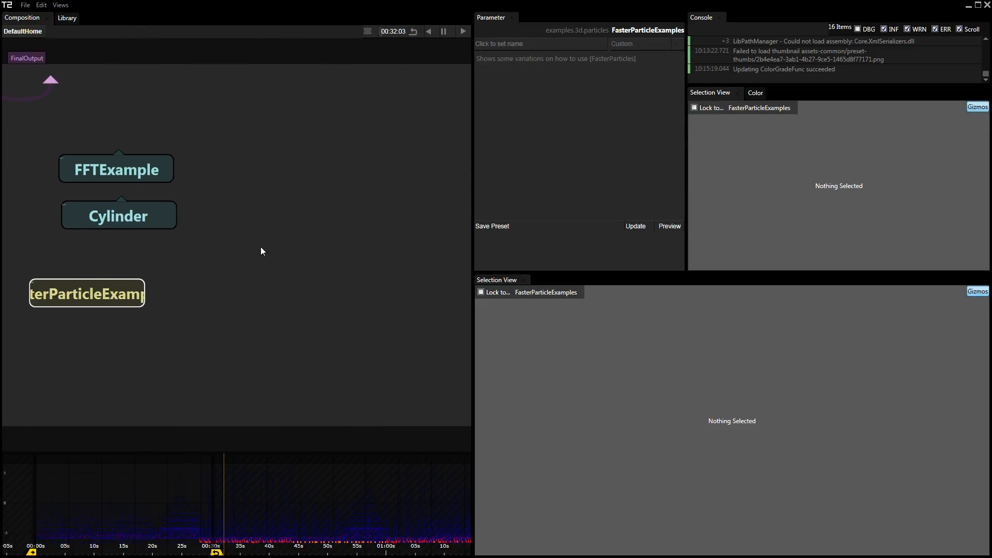
double_click(244, 174)
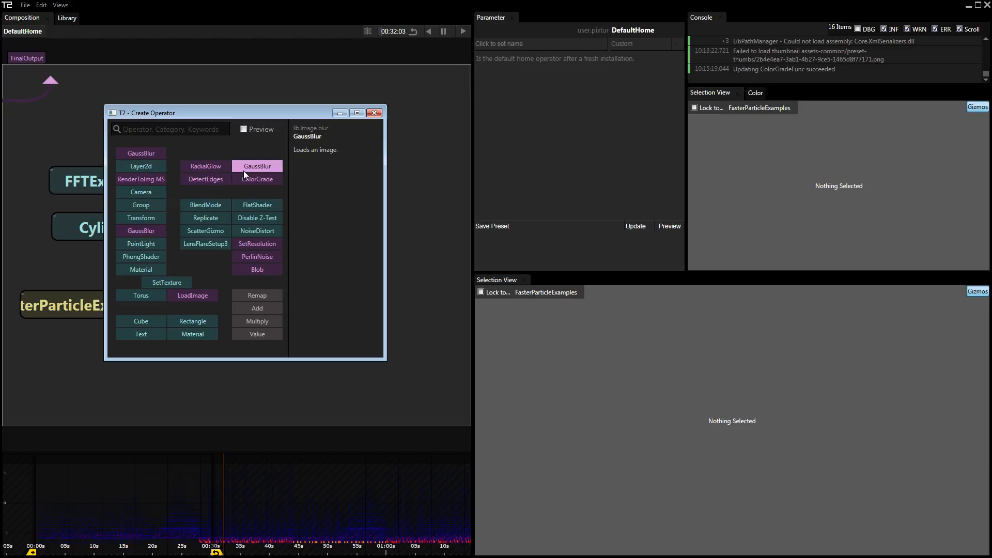
type("f")
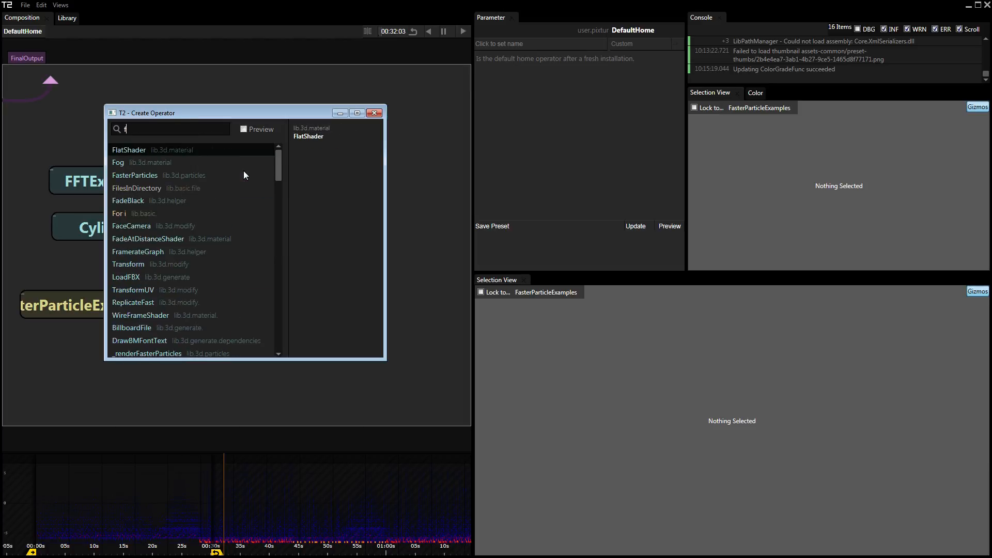
type("asr")
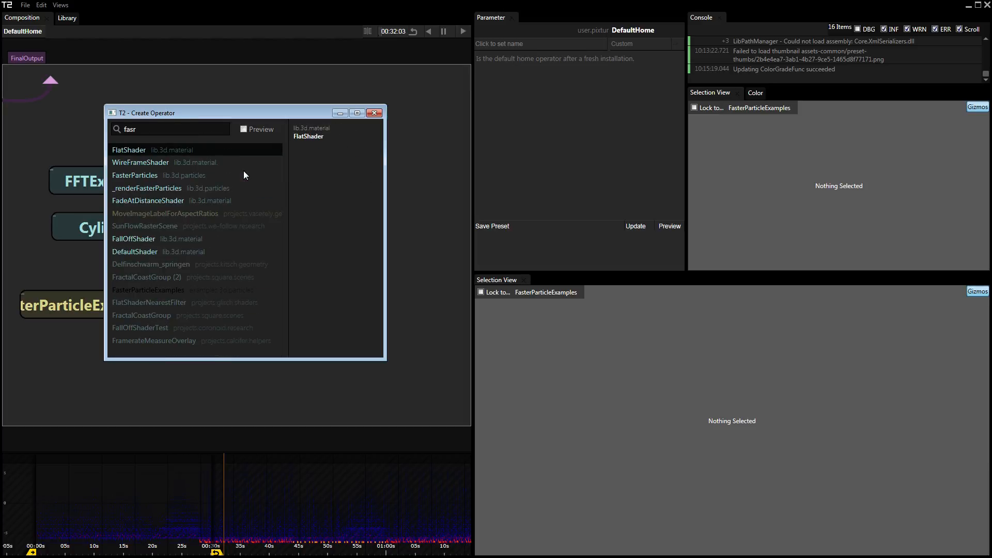
key("Down")
key("Down")
key("Down")
key("Up")
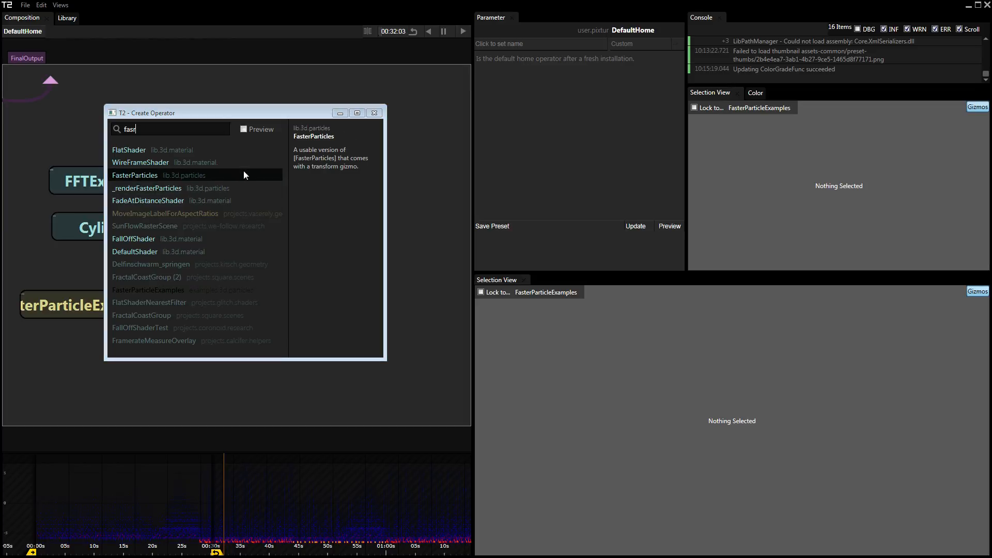
key("Return")
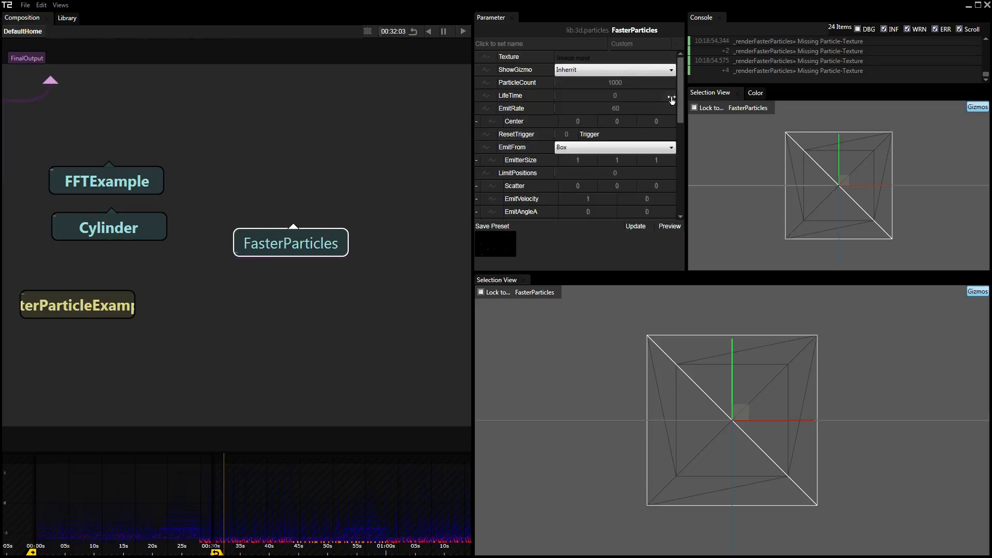
- Switch to the layout with the taller parameter area and enlarge it until all FasterParticles parameters fit
left_click_drag(682, 87, 674, 60)
key("F2")
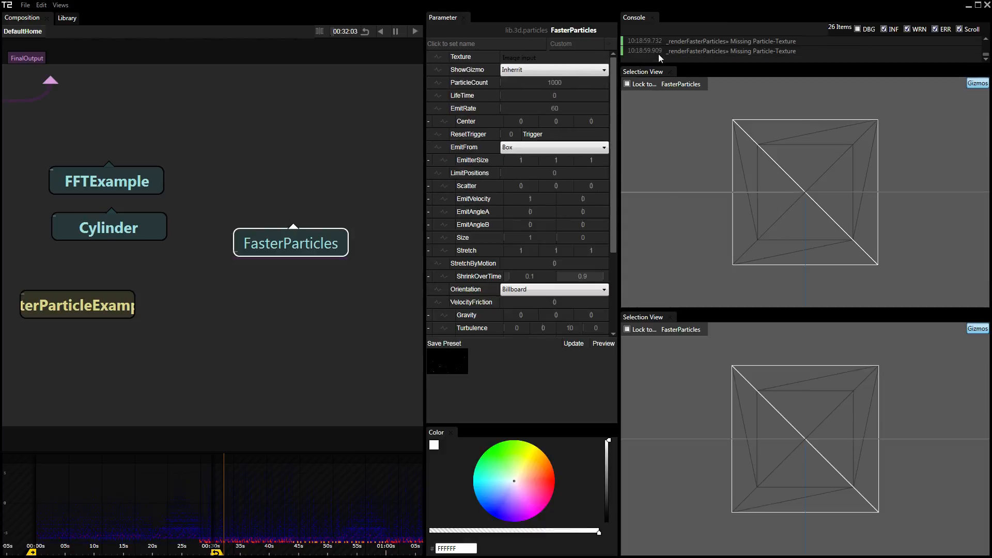
left_click_drag(552, 423, 552, 456)
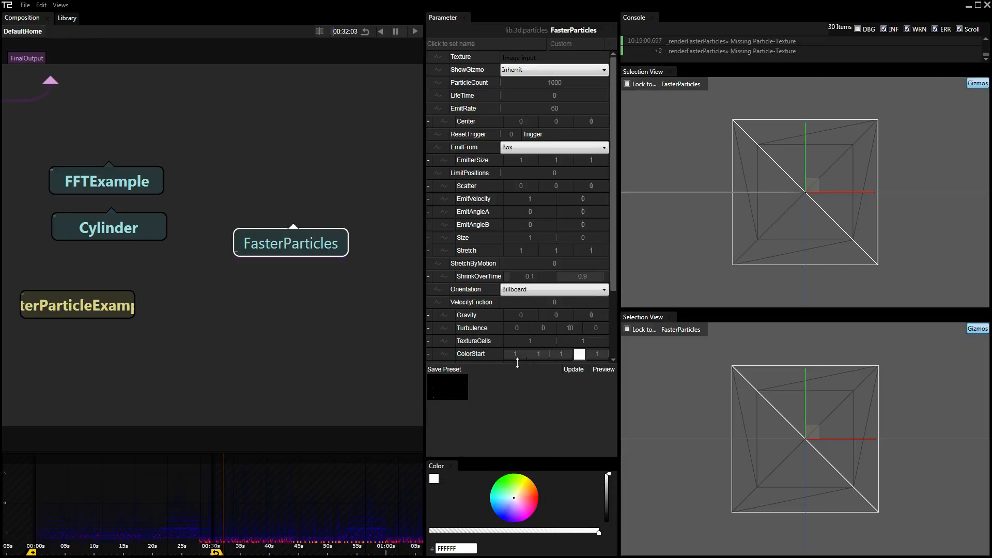
left_click_drag(518, 362, 521, 466)
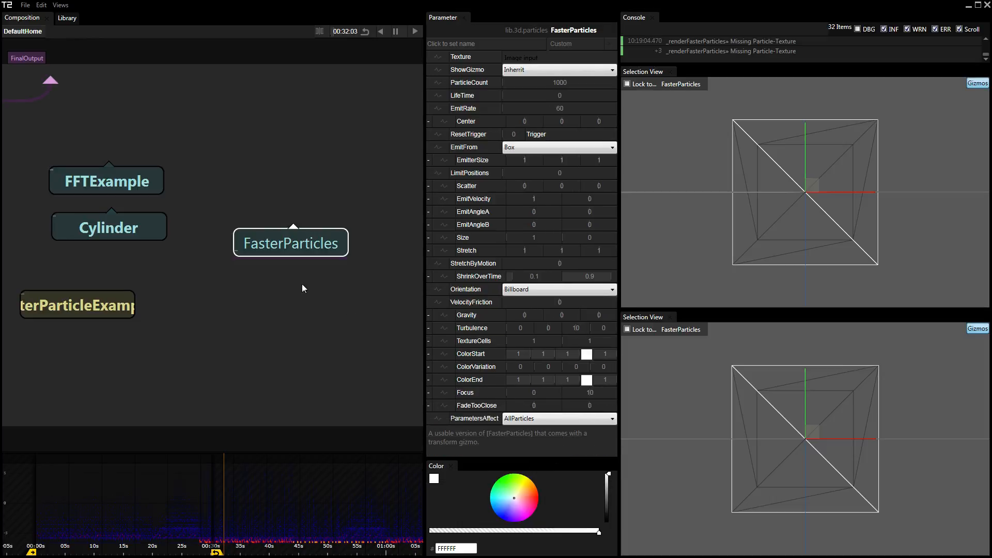
- Shift FasterParticles slightly in the composition, create a Blob image operator and place it directly below
left_click_drag(300, 250, 285, 240)
left_click(273, 291)
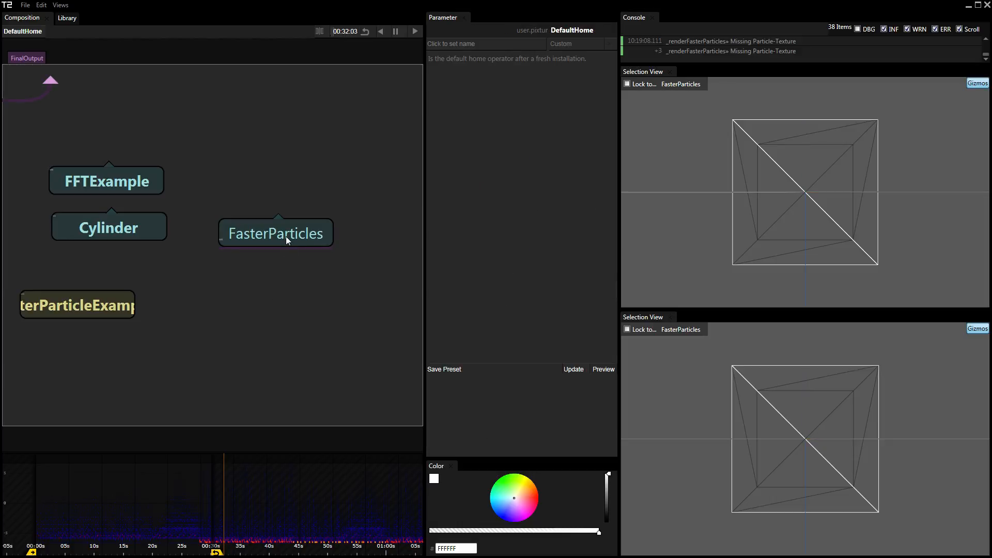
left_click(287, 237)
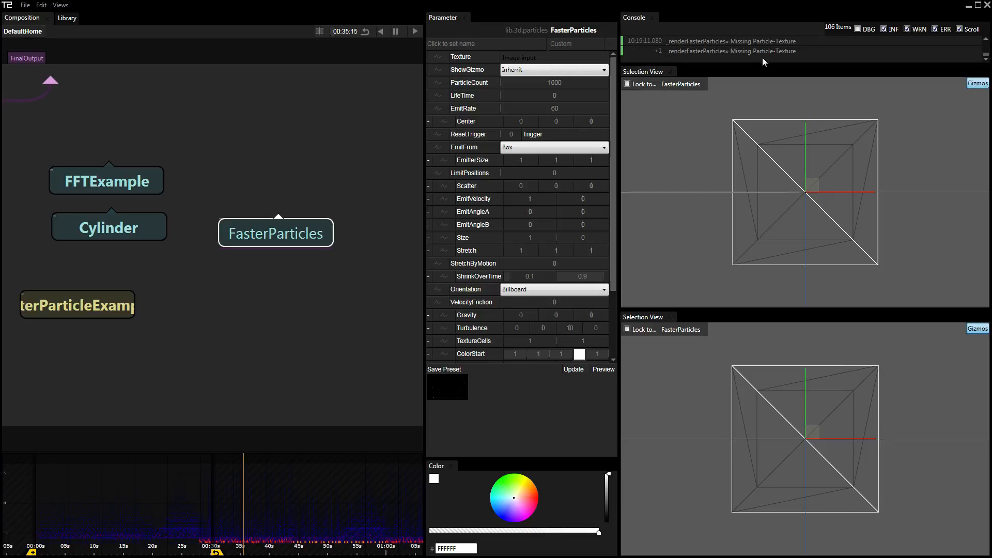
double_click(262, 269)
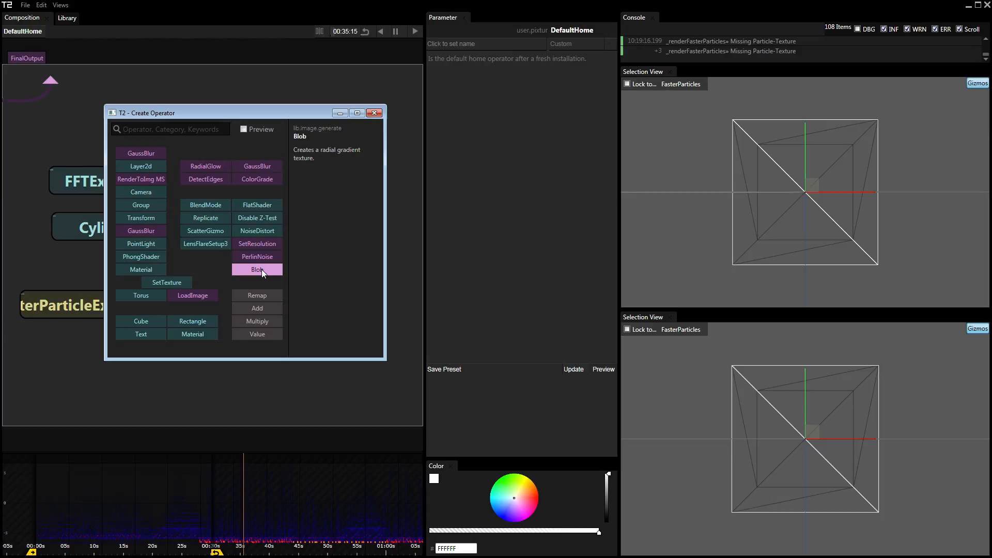
type("blob")
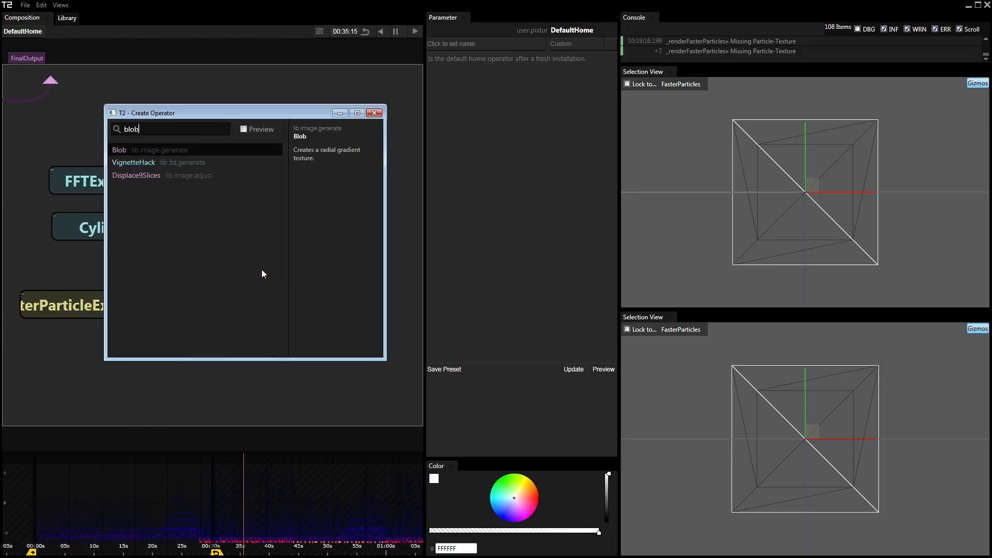
key("Return")
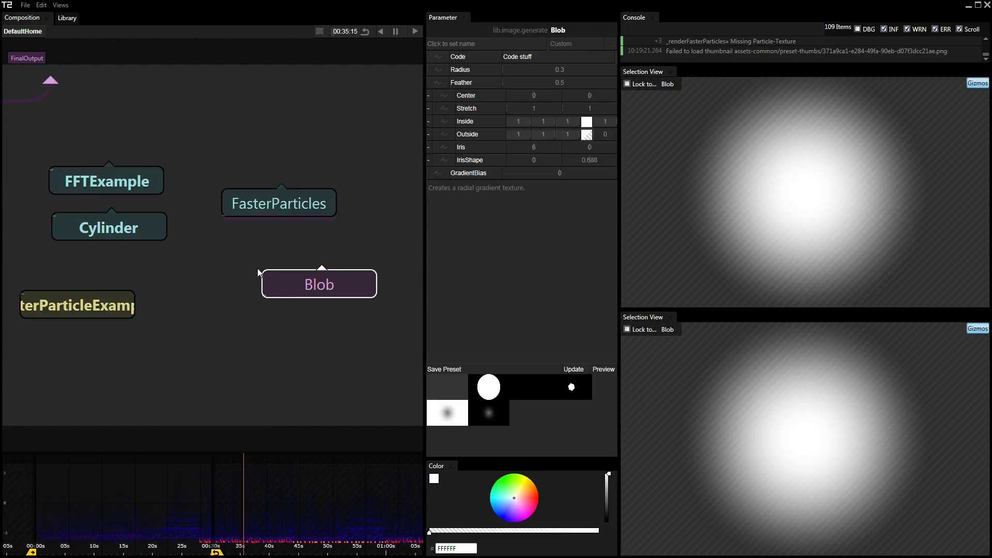
left_click_drag(247, 310, 244, 316)
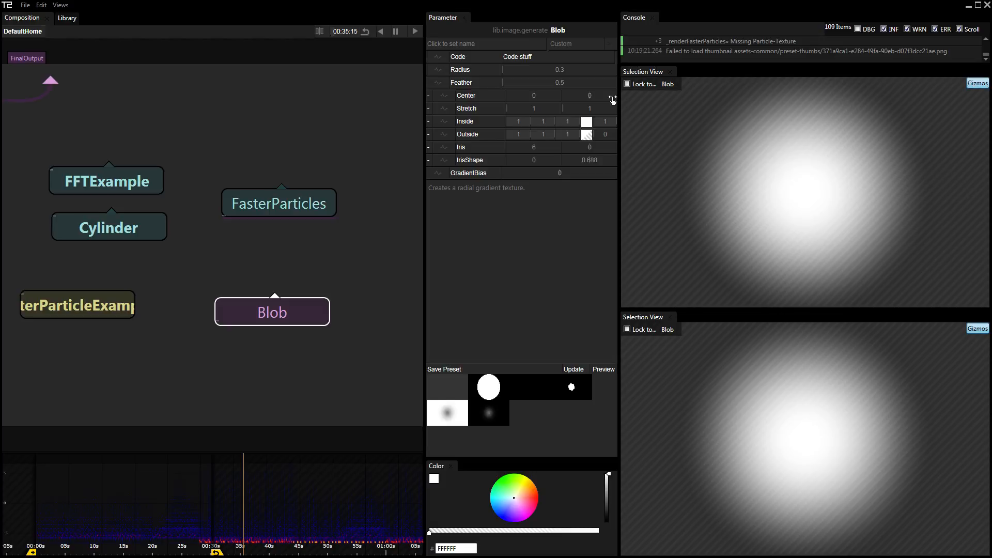
left_click_drag(306, 313, 312, 323)
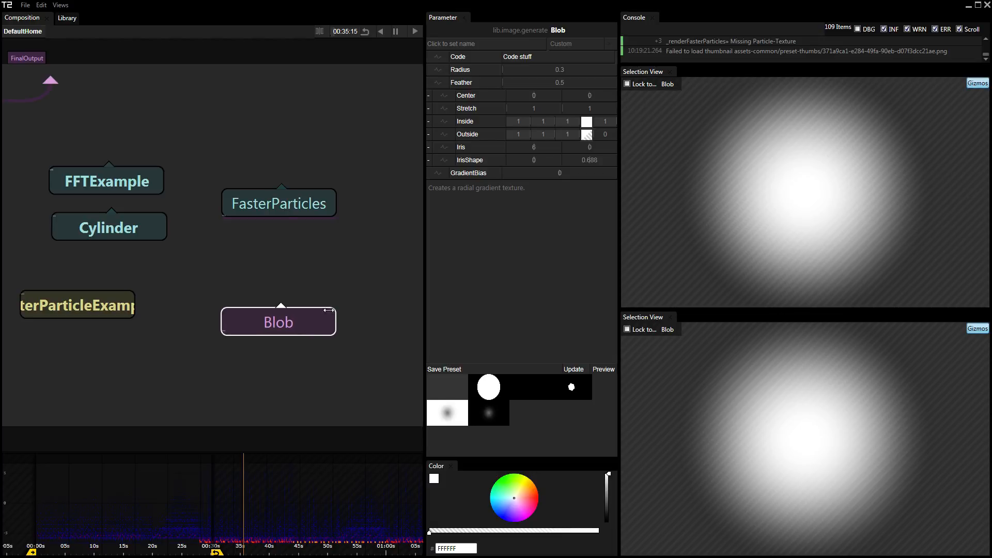
- Add a SetResolution operator on top of the Blob output
left_click(326, 325)
type("set")
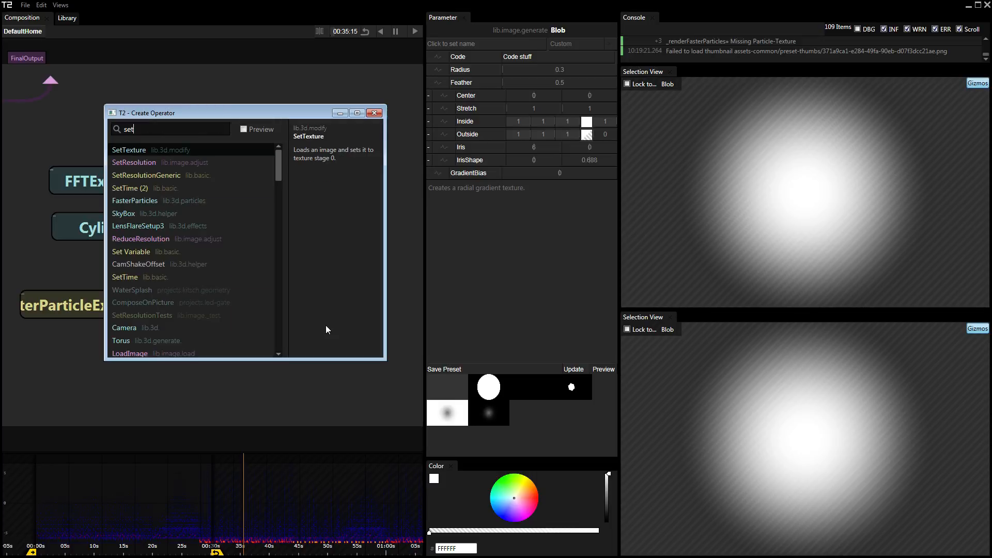
key("Down")
key("Return")
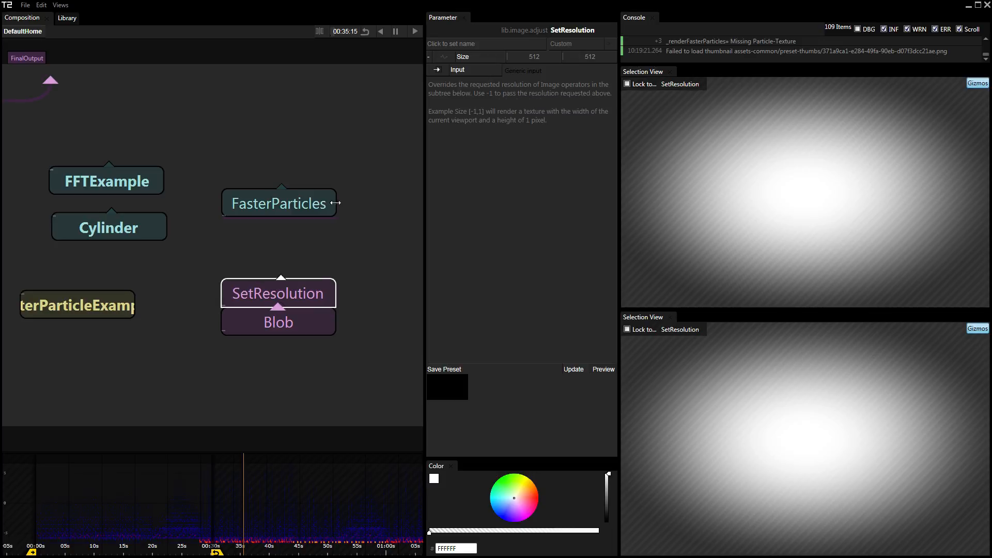
- Connect SetResolution to the Texture input of FasterParticles and preview the particle column from farther away
left_click_drag(278, 276, 290, 207)
left_click(293, 201)
left_click_drag(885, 155, 807, 219)
scroll(854, 172, "down", 5)
scroll(858, 144, "down", 5)
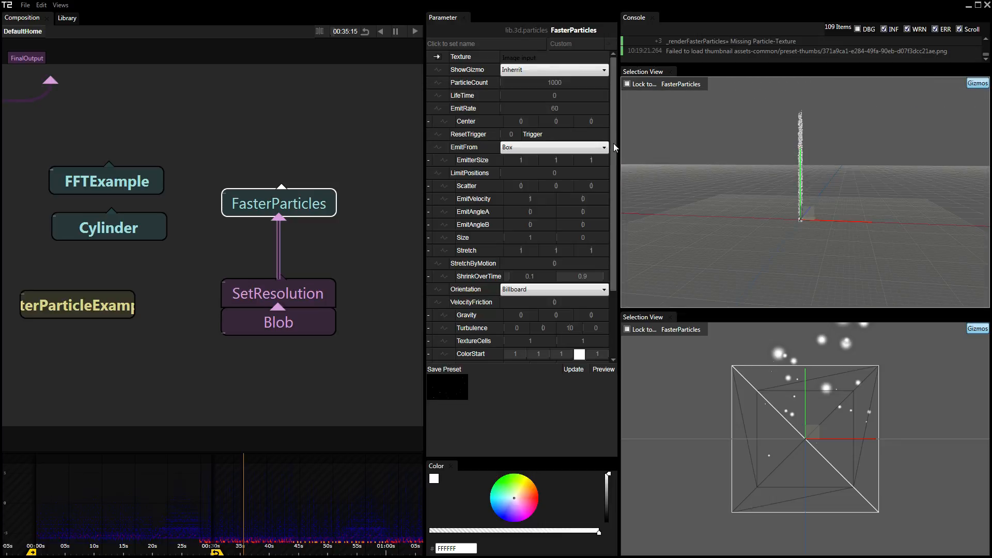
- Move the playhead to 00:26:14 and set the first Turbulence value of FasterParticles to 8.1
left_click_drag(613, 148, 617, 212)
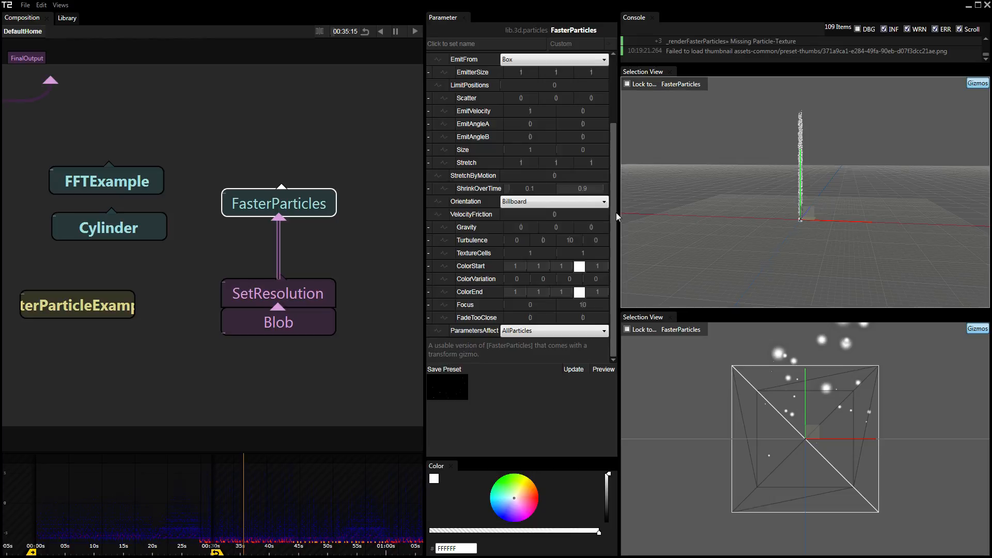
left_click_drag(839, 166, 826, 193)
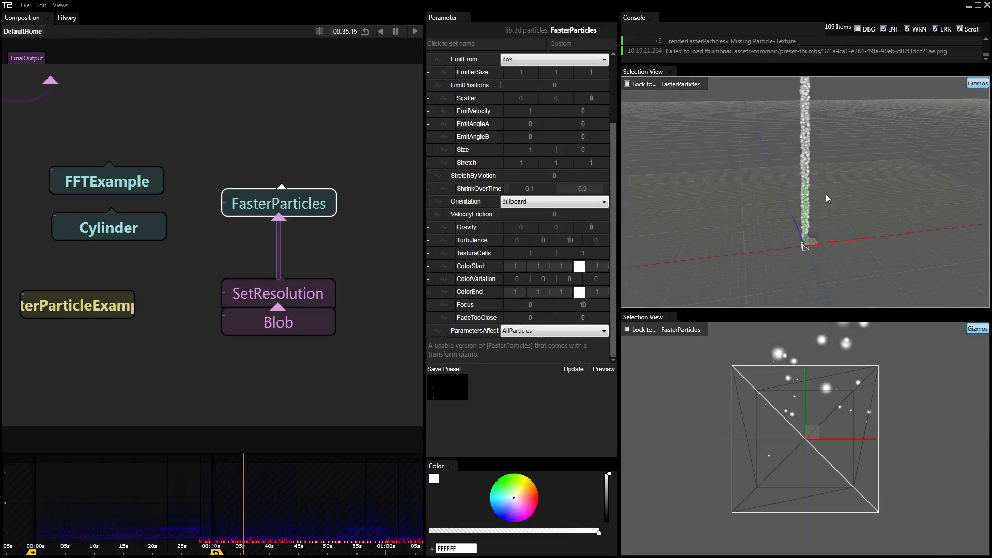
scroll(826, 194, "up", 2)
scroll(826, 194, "down", 3)
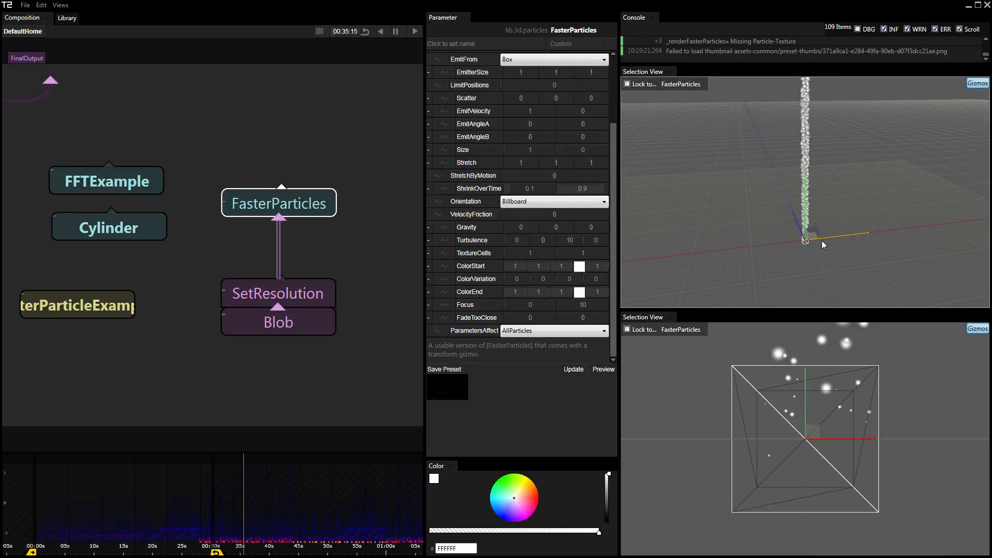
left_click_drag(615, 191, 612, 228)
left_click_drag(243, 549, 191, 550)
left_click_drag(614, 256, 614, 288)
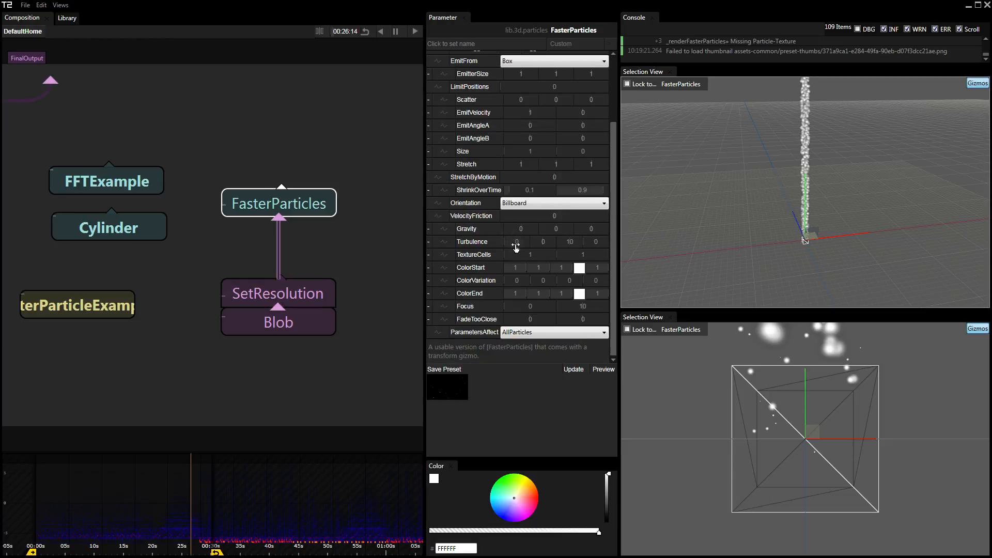
left_click_drag(517, 241, 559, 250)
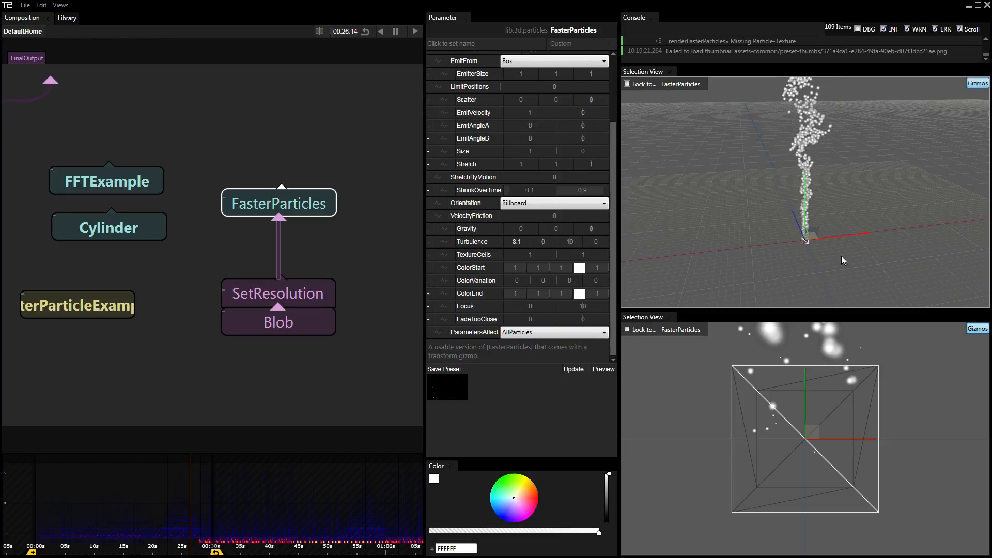
- Move the playhead to 00:43:24 and shift the particle emitter back and forth along its X axis with the gizmo
left_click_drag(844, 237, 802, 253)
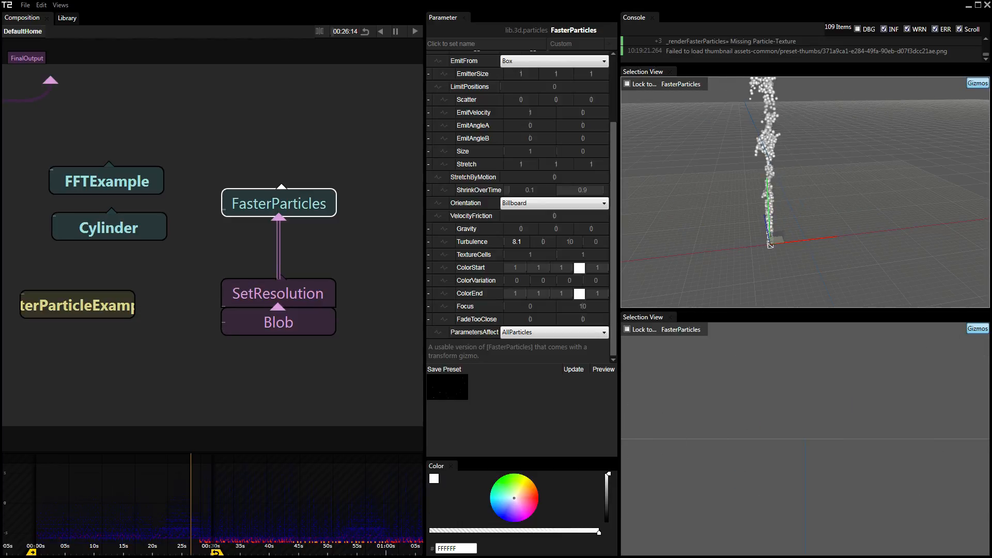
left_click(133, 551)
left_click_drag(134, 553, 292, 551)
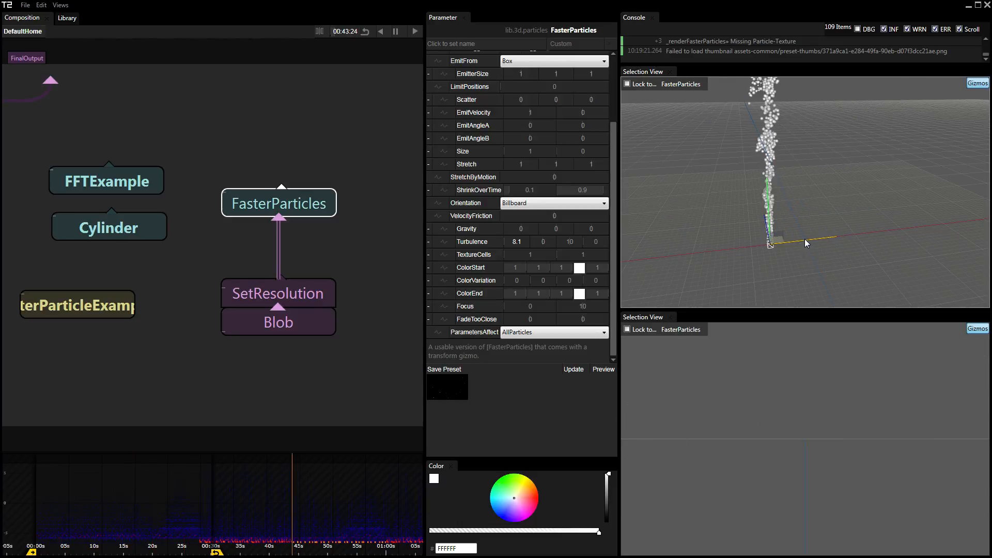
mouse_move(805, 239)
left_mouse_down()
mouse_move(838, 241)
mouse_move(824, 242)
left_mouse_up()
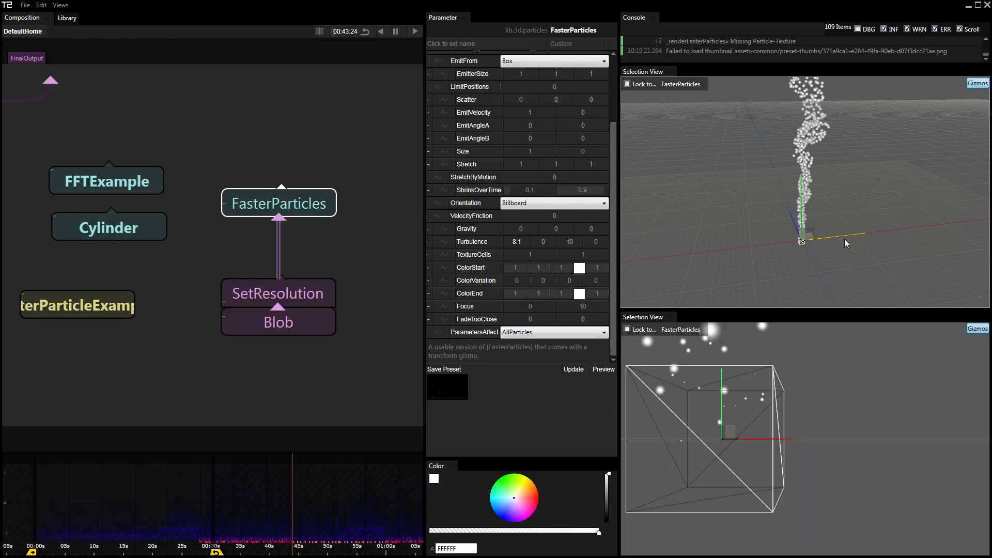
left_click_drag(846, 234, 814, 250)
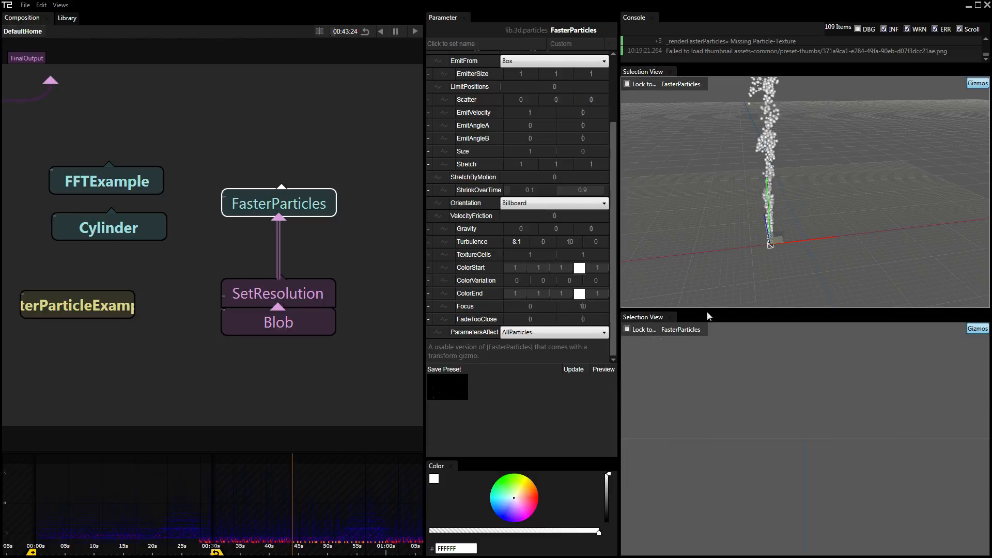
- Set ParametersAffect to Emitted and move the emitter back and forth along X to a Center of about -13.23
left_click(564, 331)
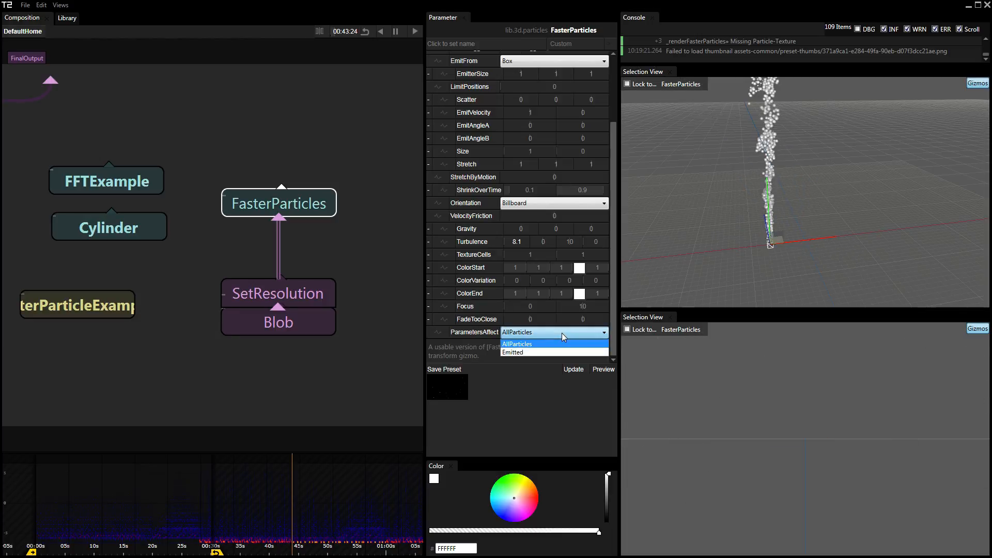
left_click(515, 353)
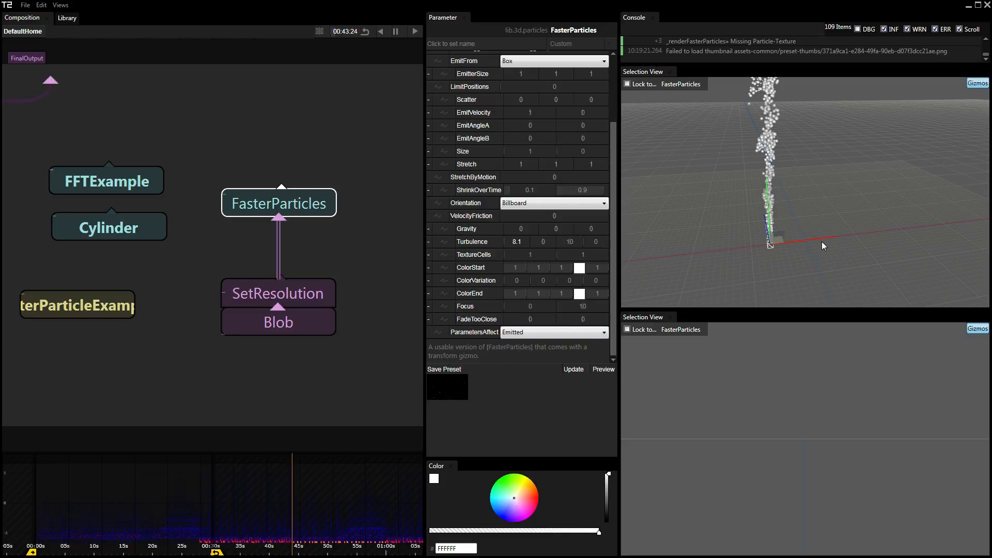
left_click_drag(823, 243, 749, 244)
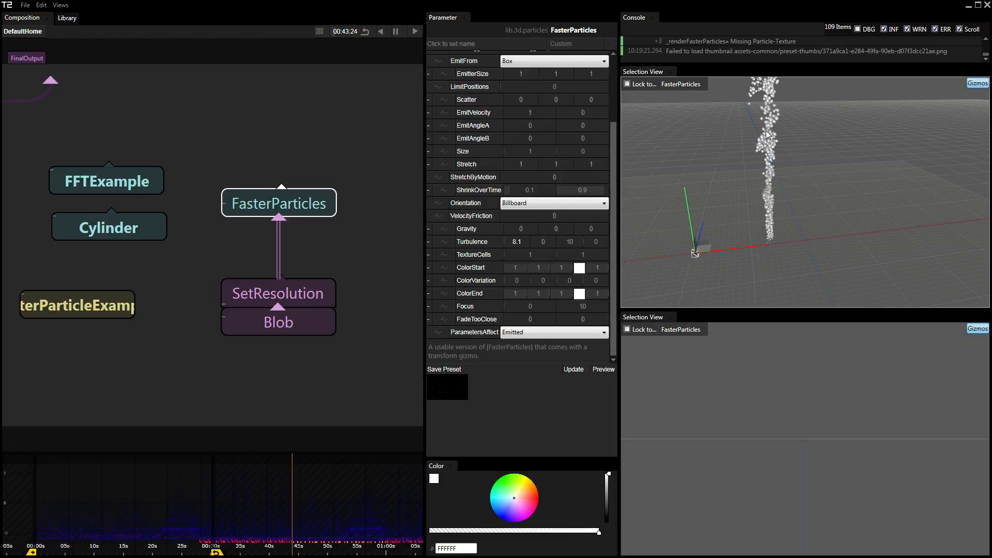
mouse_move(854, 193)
left_mouse_down()
mouse_move(874, 208)
mouse_move(804, 183)
mouse_move(846, 209)
left_mouse_up()
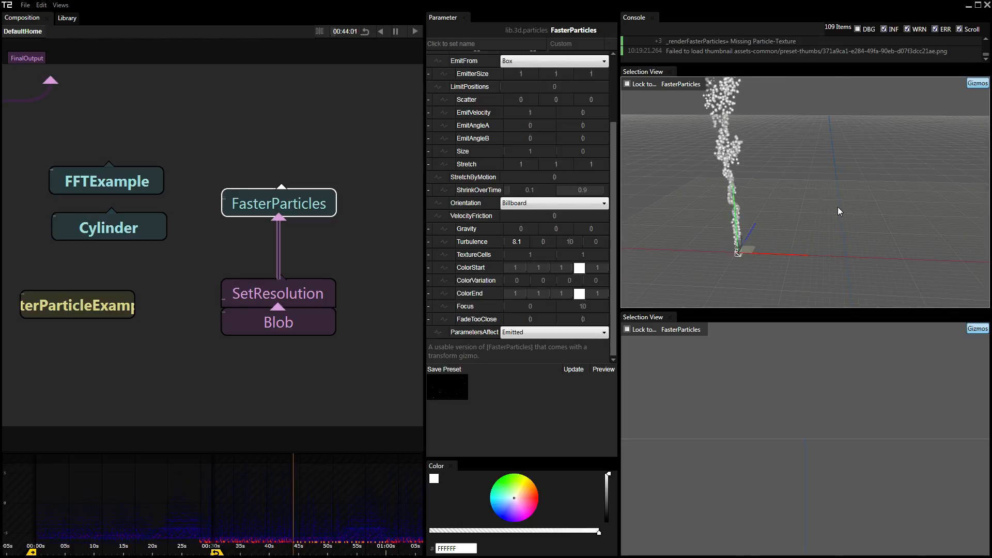
left_click_drag(768, 253, 820, 259)
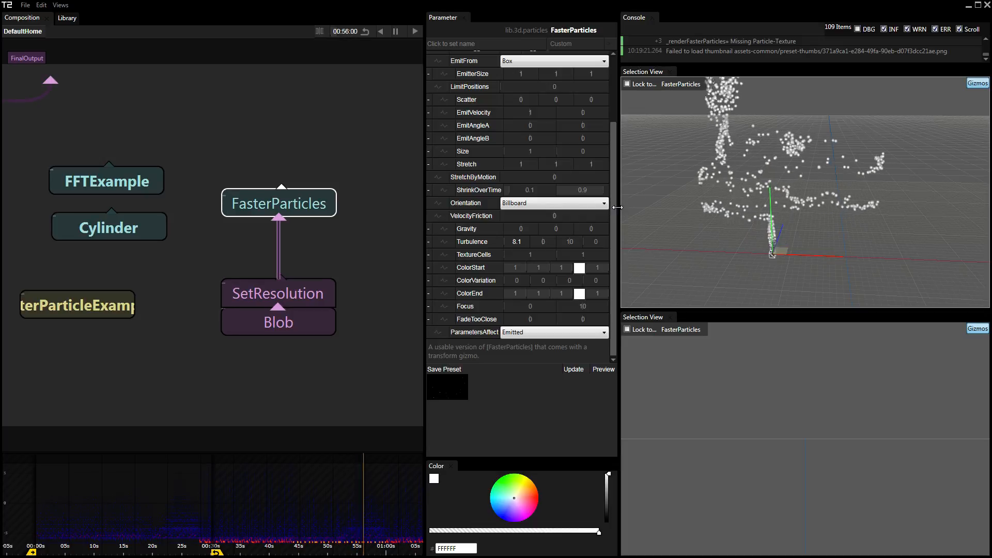
scroll(517, 155, "up", 5)
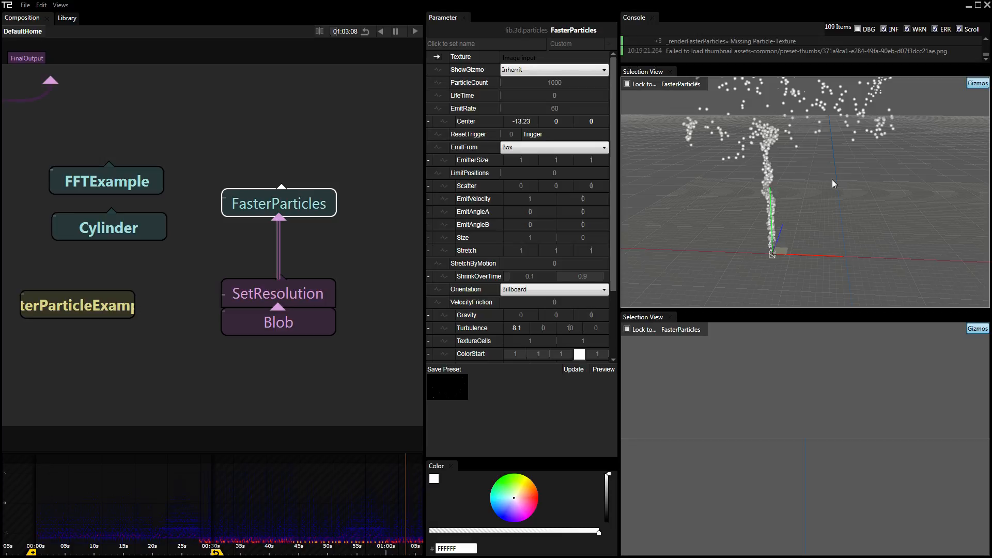
- Expand the Center parameter into its X, Y and Z components and move the emitter along X to -13.03
scroll(160, 175, "down", 2)
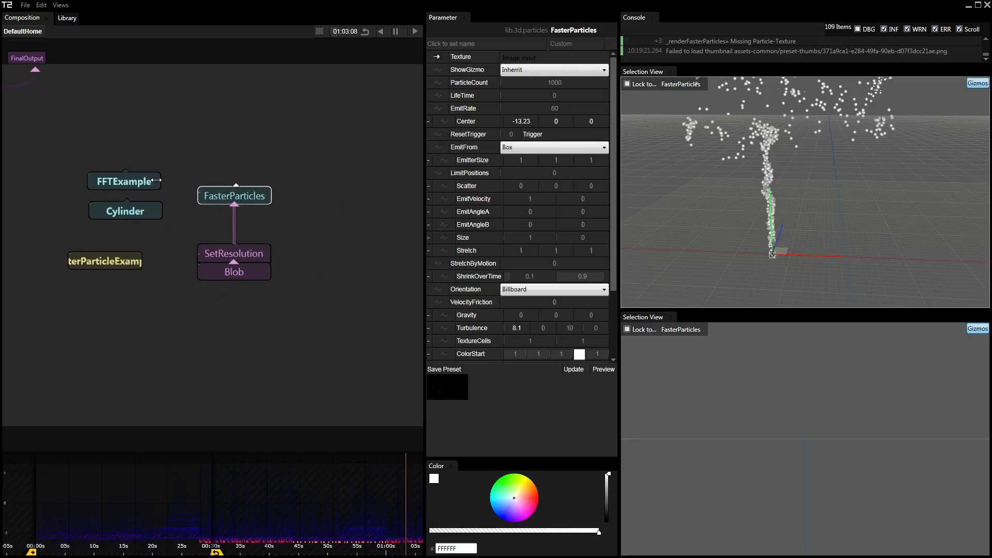
scroll(164, 180, "up", 4)
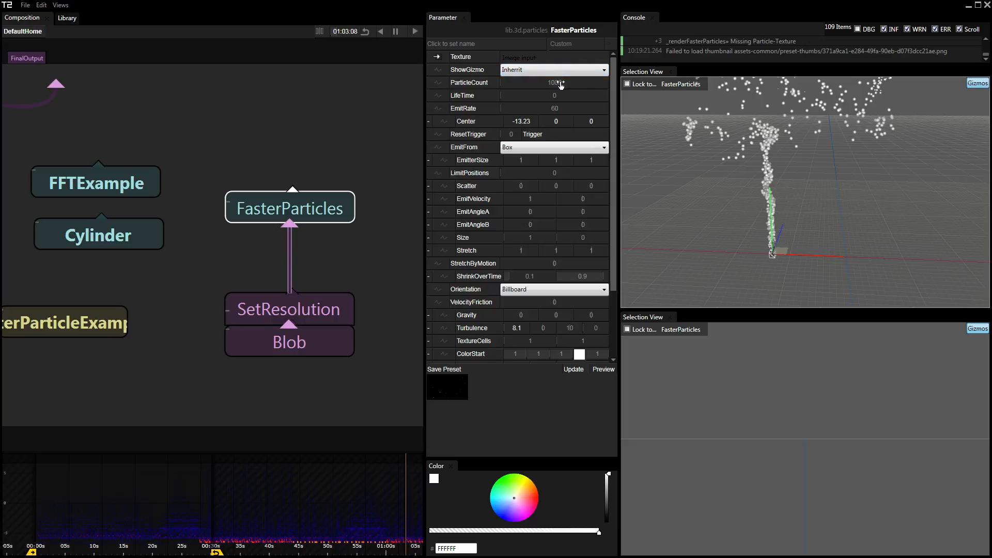
mouse_move(613, 75)
left_mouse_down()
mouse_move(626, 306)
mouse_move(619, 69)
left_mouse_up()
left_click_drag(817, 238, 858, 161)
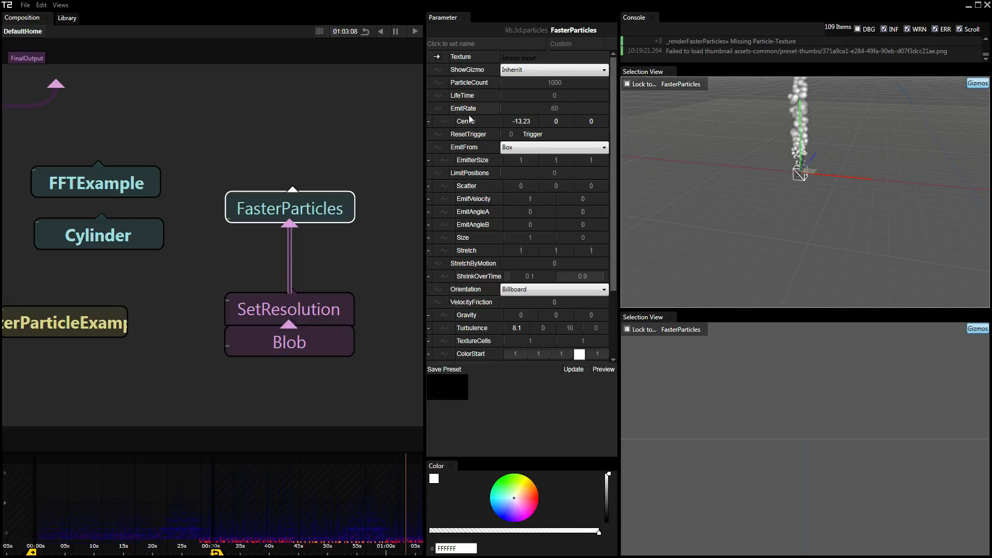
left_click(428, 122)
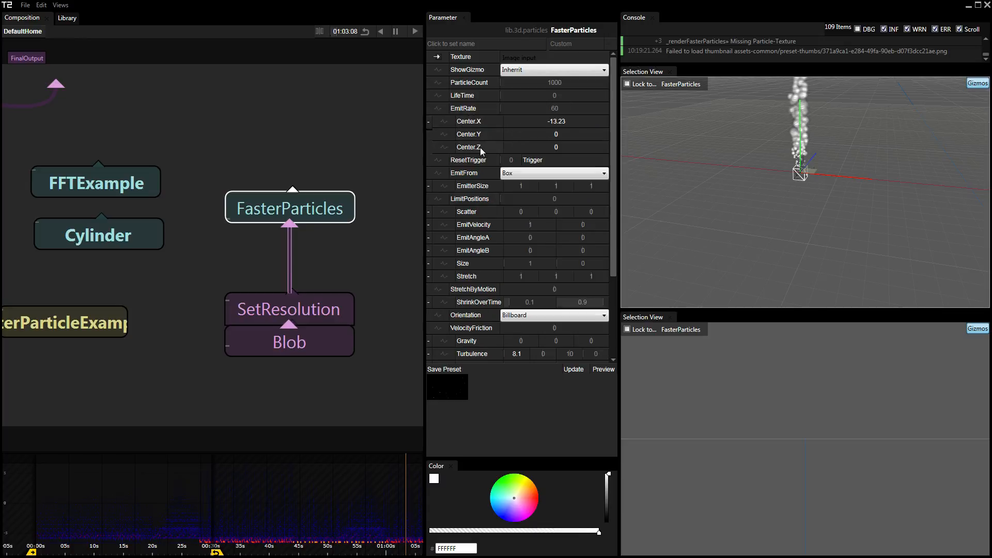
mouse_move(837, 177)
left_mouse_down()
mouse_move(858, 179)
mouse_move(839, 179)
left_mouse_up()
- Set ParametersAffect of FasterParticles back to AllParticles
left_click_drag(614, 254, 614, 334)
left_click(585, 334)
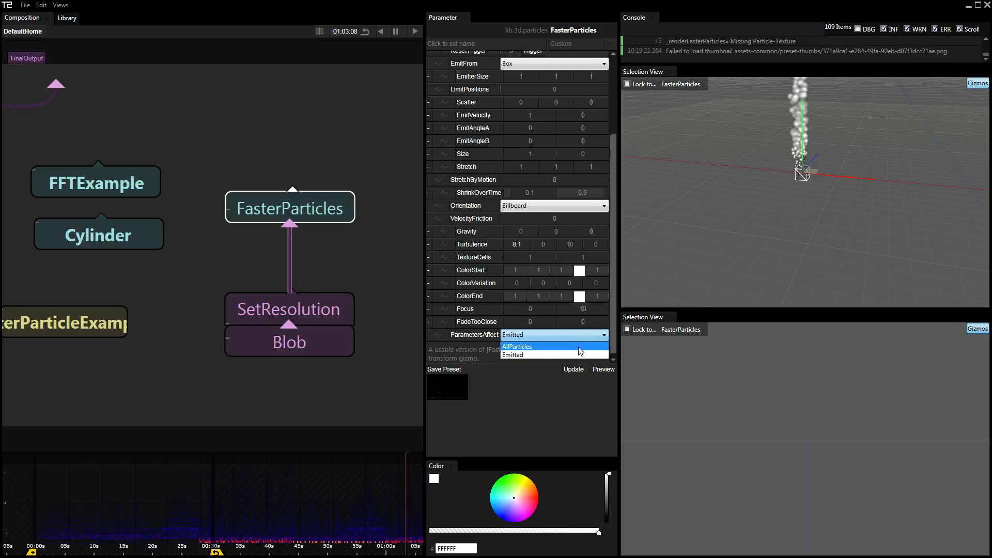
left_click(578, 345)
left_click_drag(615, 168, 616, 89)
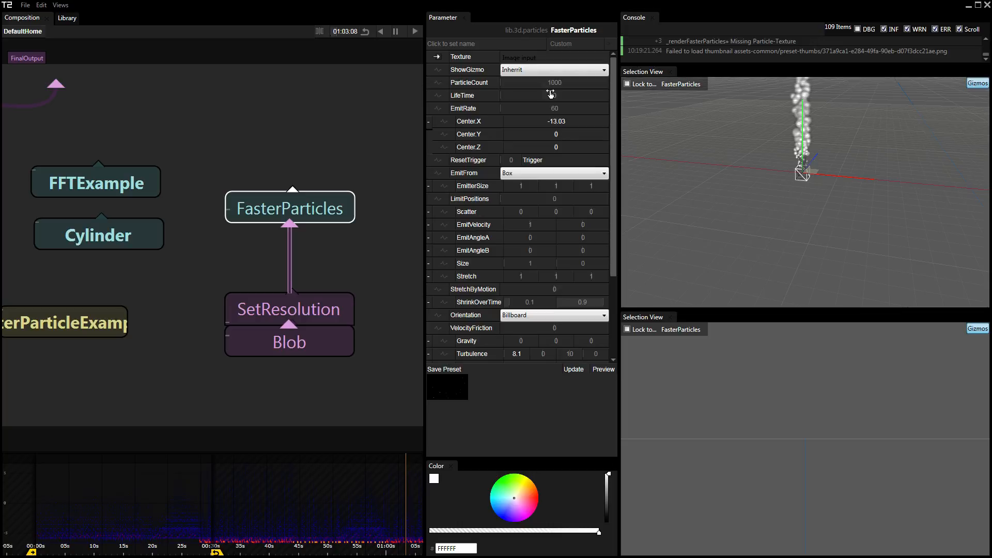
- Try out the LifeTime of FasterParticles, leaving it at 0, and set its EmitRate to 64
mouse_move(866, 184)
left_mouse_down()
mouse_move(876, 224)
mouse_move(858, 195)
left_mouse_up()
scroll(870, 225, "down", 3)
scroll(869, 225, "up", 2)
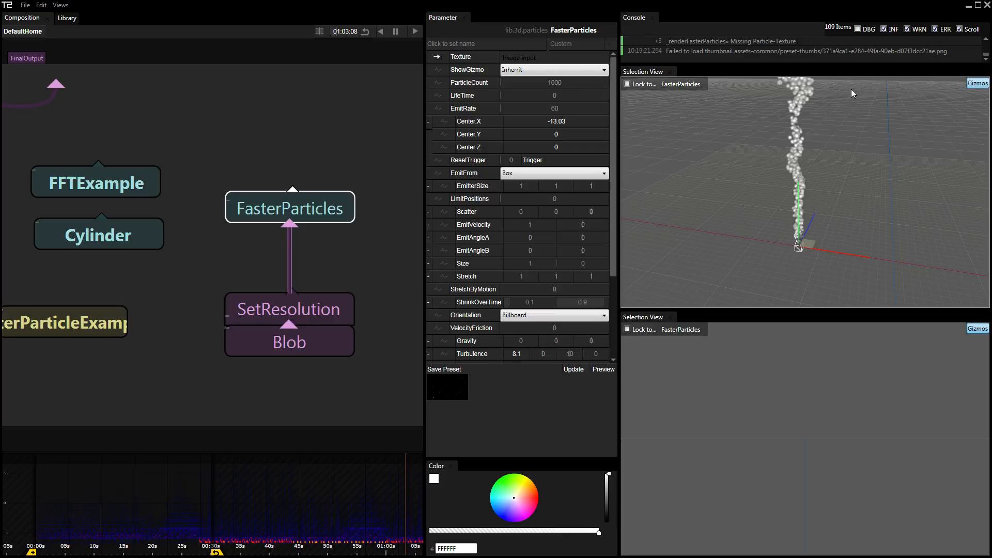
left_click_drag(615, 97, 614, 72)
scroll(834, 138, "down", 3)
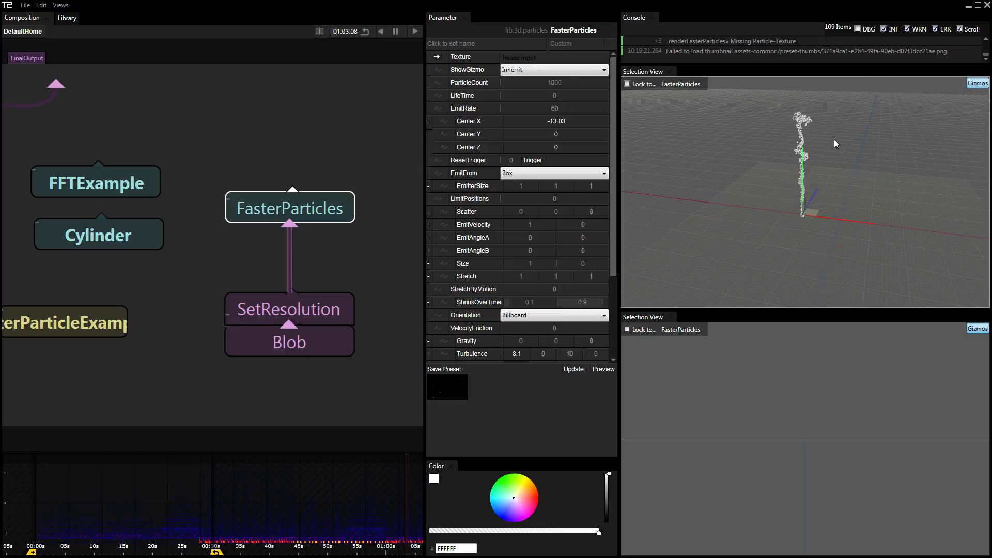
scroll(853, 157, "up", 1)
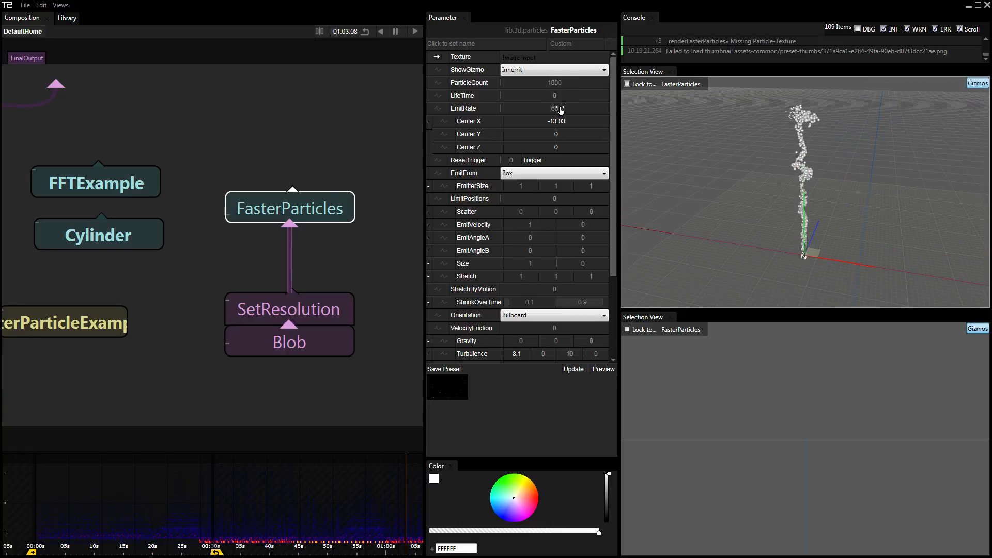
left_click_drag(553, 98, 452, 111)
mouse_move(557, 114)
left_mouse_down()
mouse_move(625, 116)
mouse_move(474, 118)
mouse_move(554, 119)
mouse_move(564, 130)
left_mouse_up()
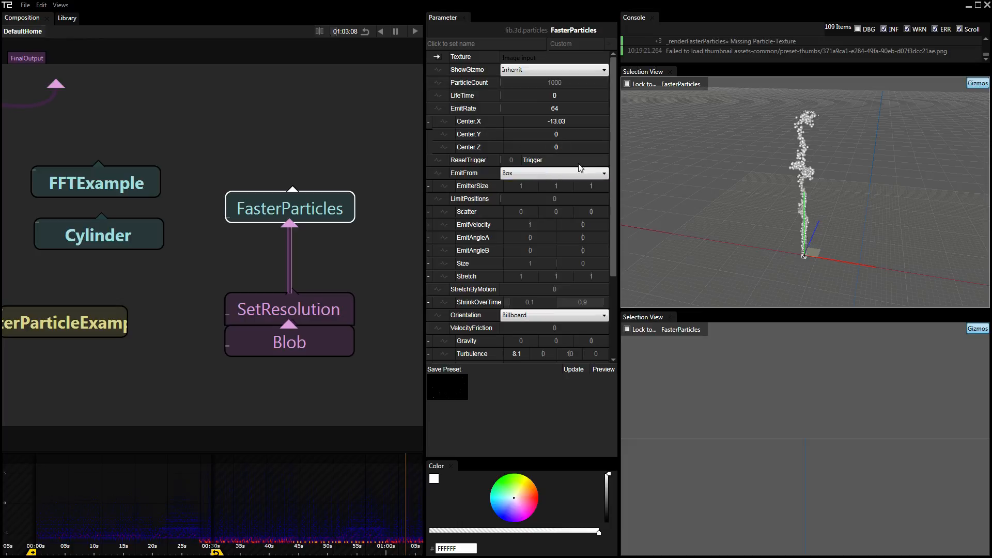
- Review the ParametersAffect options of FasterParticles and keep AllParticles selected
left_click_drag(613, 146, 615, 293)
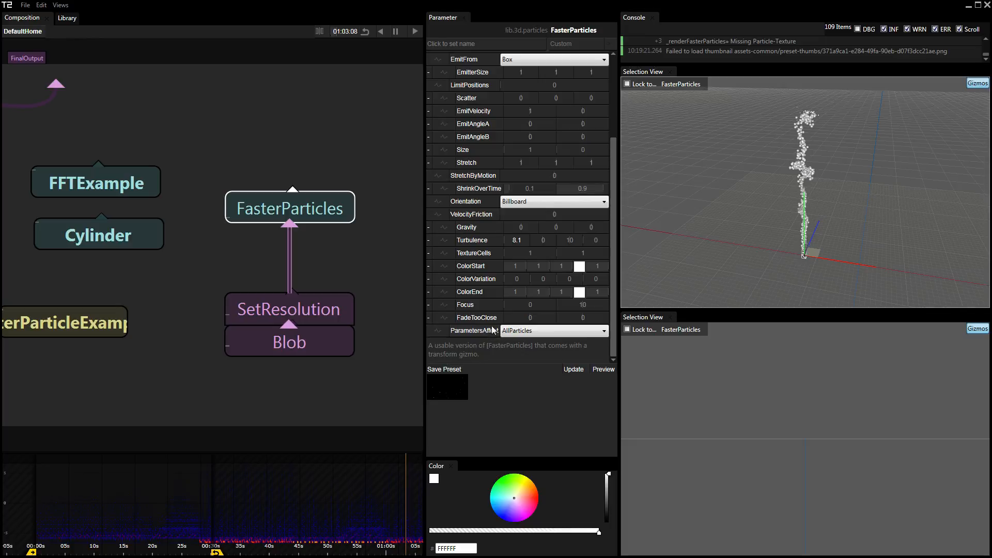
left_click(531, 333)
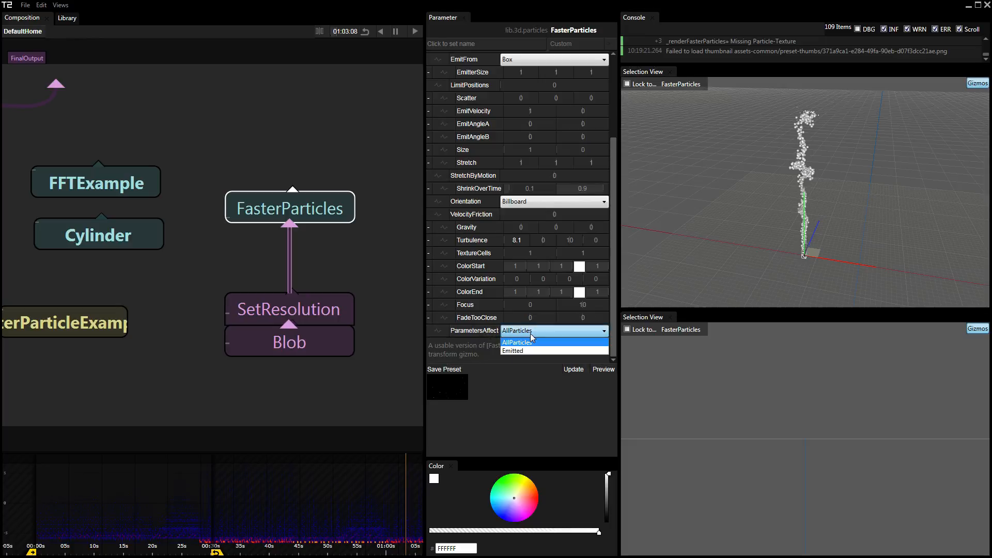
left_click(531, 335)
left_click_drag(616, 256, 616, 141)
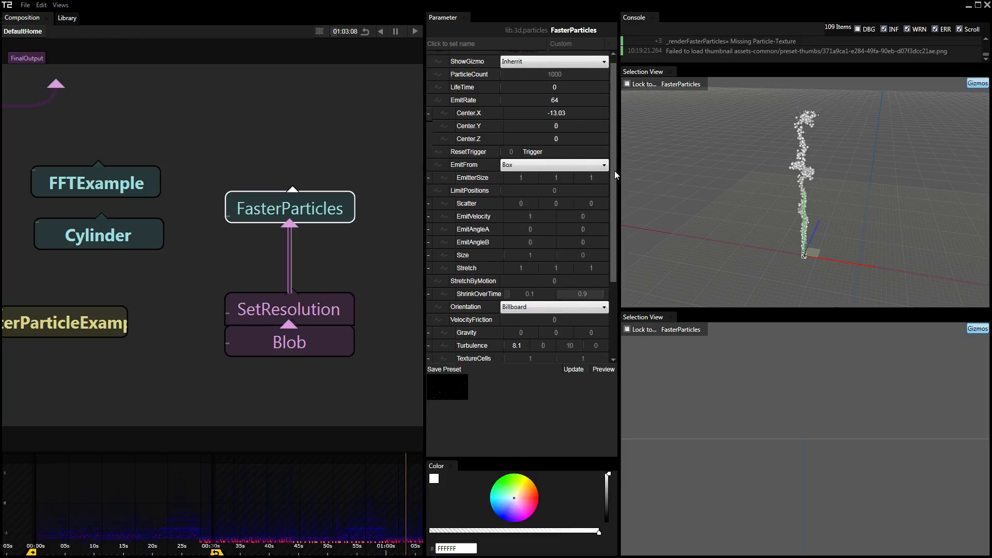
scroll(818, 257, "up", 3)
- Enlarge the EmitterSize of FasterParticles uniformly to 57.77 and flatten its Y size to 5.666
left_click_drag(815, 143, 807, 103)
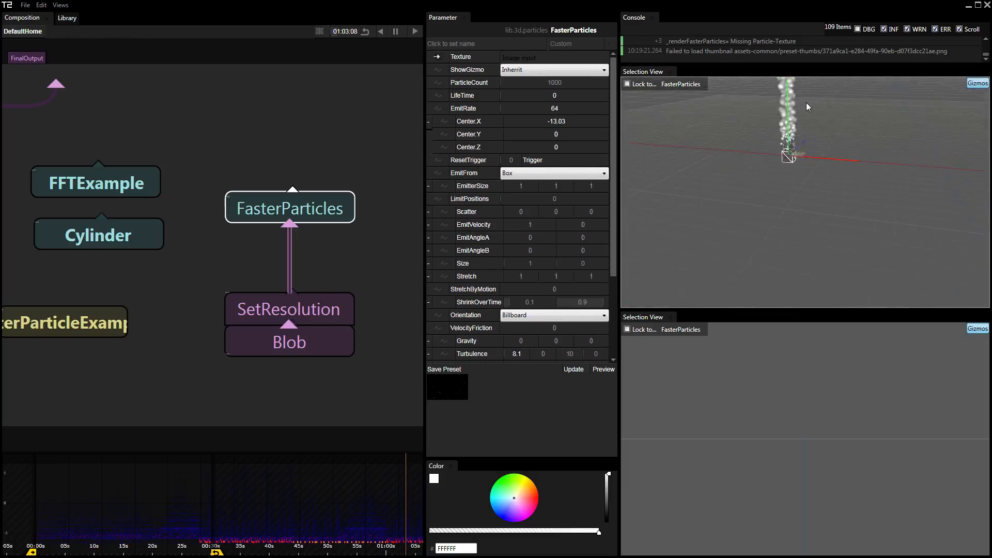
mouse_move(784, 188)
left_mouse_down()
mouse_move(805, 205)
mouse_move(776, 194)
left_mouse_up()
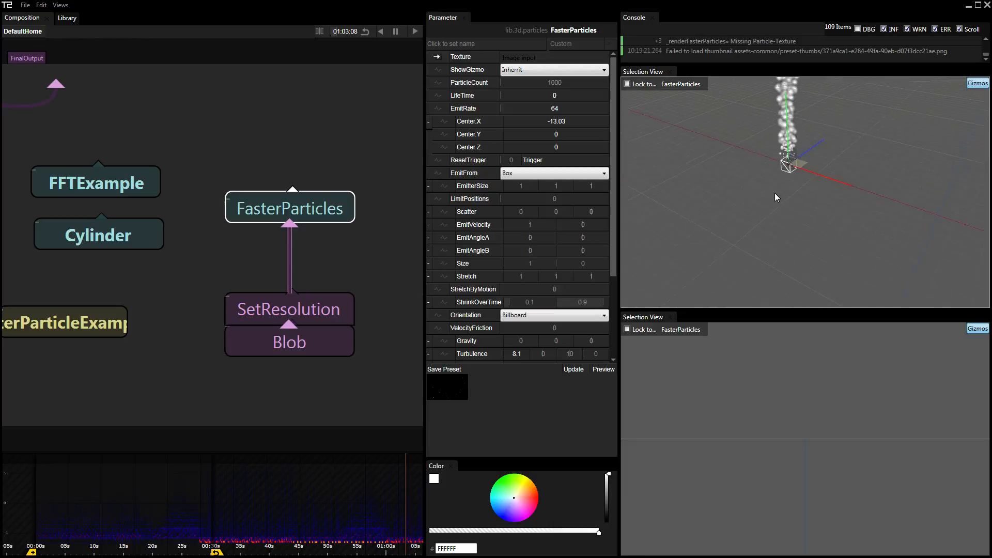
left_click_drag(473, 190, 741, 165)
scroll(789, 185, "down", 5)
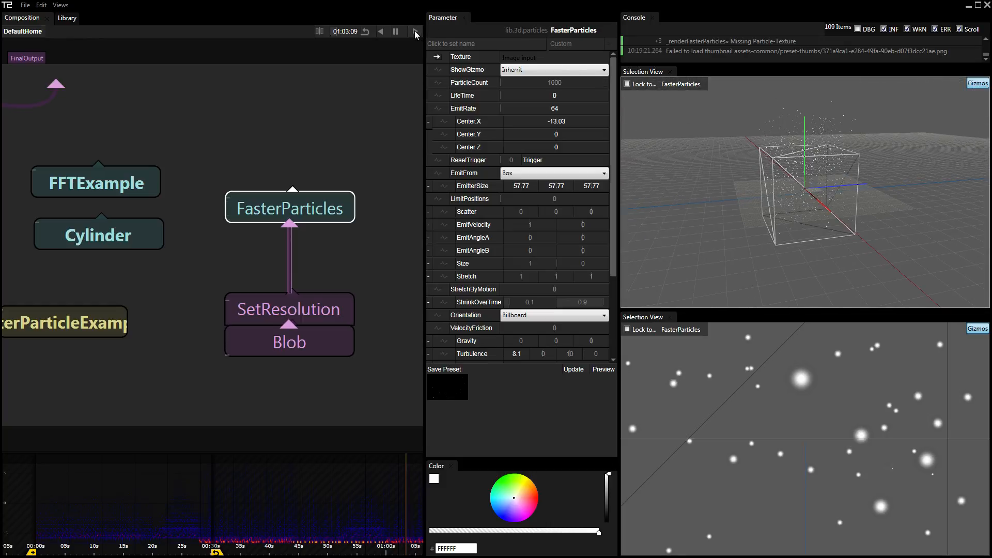
left_click_drag(559, 194, 344, 207)
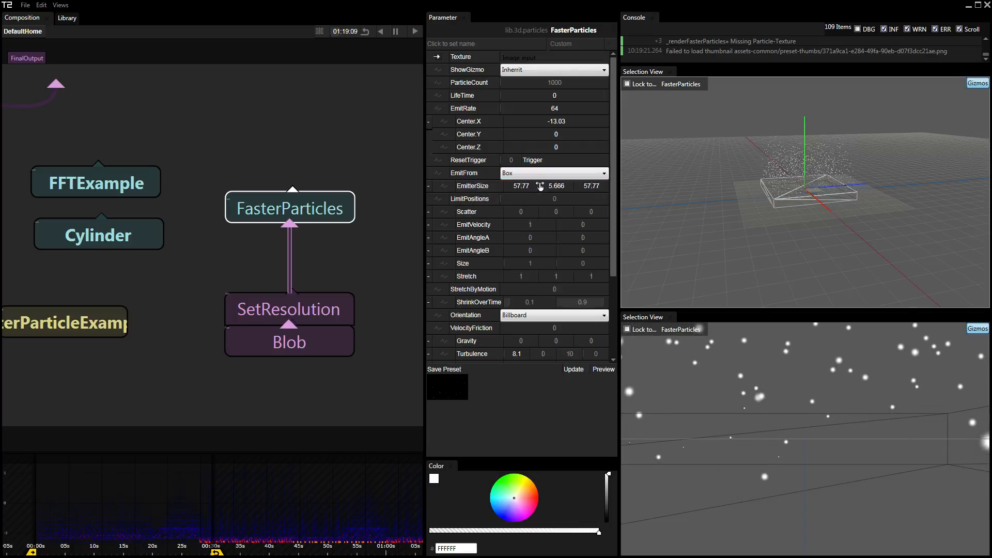
- Try LimitPositions at 1.3, inspect the emission points around the box, and raise LimitPositions to 15.3
left_click_drag(550, 202, 554, 202)
left_click_drag(795, 223, 808, 184)
scroll(807, 209, "up", 3)
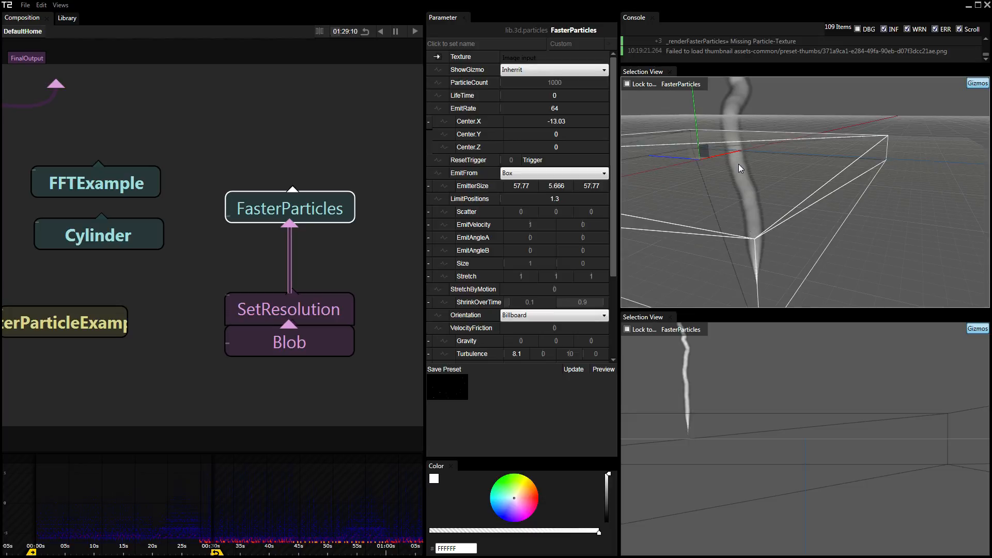
left_click_drag(741, 164, 767, 228)
scroll(750, 154, "down", 5)
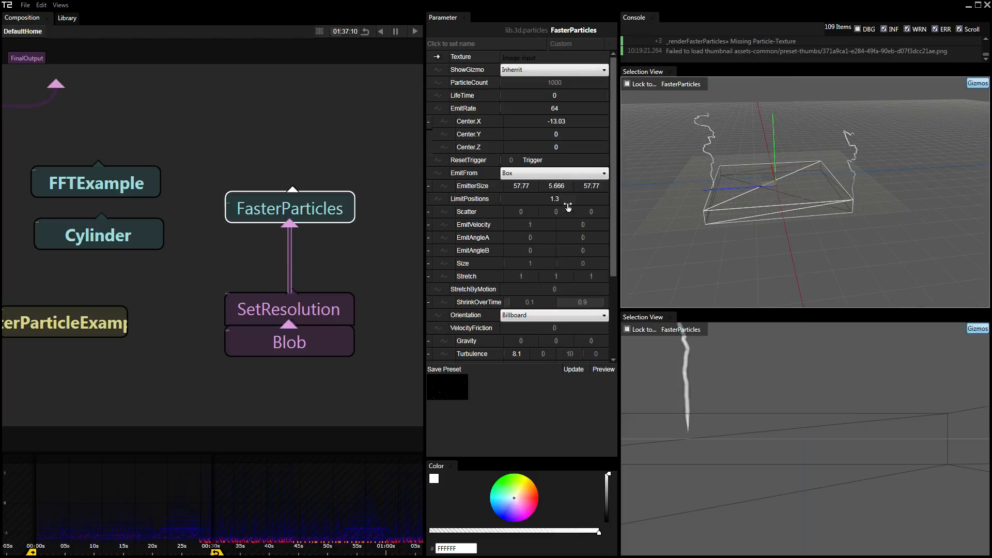
left_click_drag(882, 231, 749, 167)
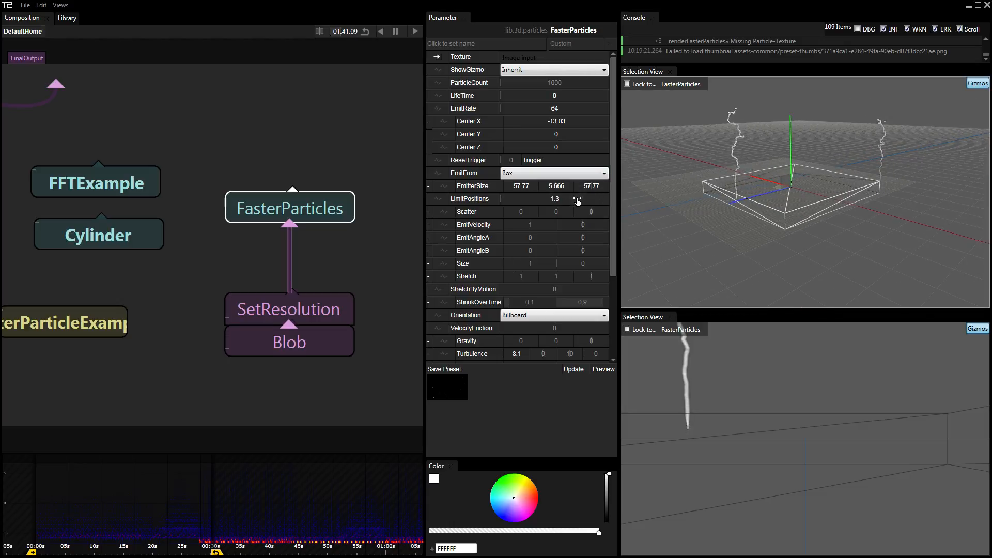
left_click_drag(545, 205, 617, 218)
left_click_drag(876, 216, 799, 204)
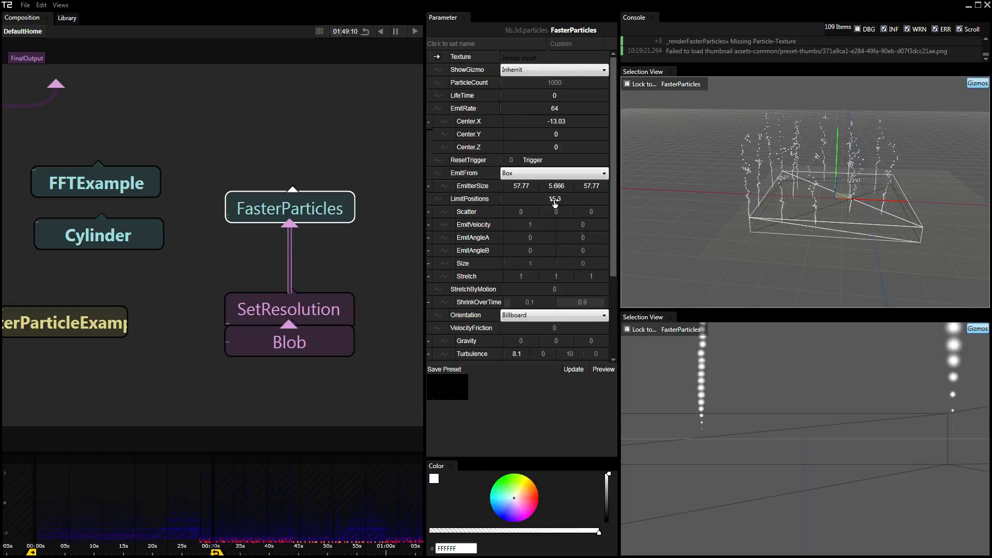
- Reshape the box emitter into a long thin strip with an EmitterSize of 69.37, 1.166 and 3.366
left_click_drag(592, 187, 317, 237)
left_click_drag(879, 207, 778, 219)
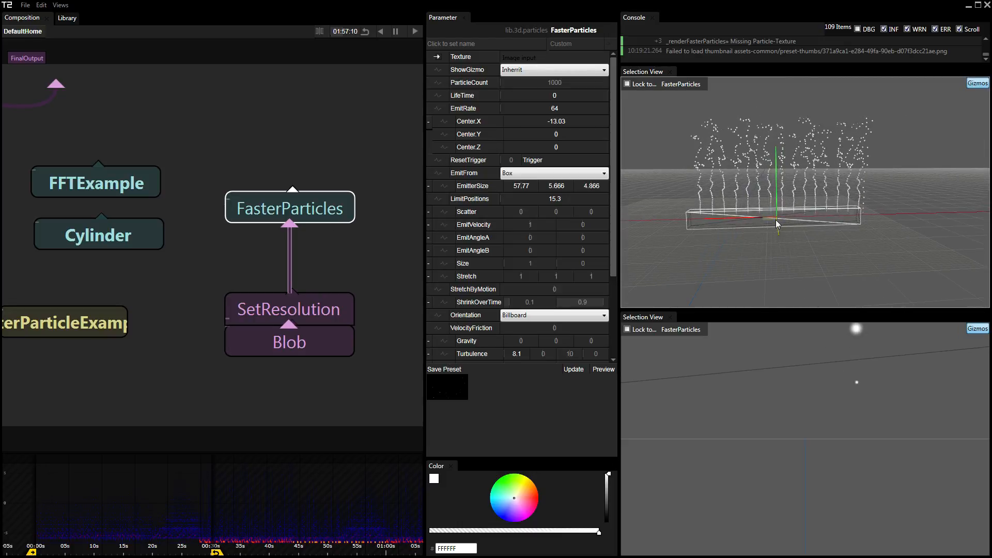
left_click_drag(555, 187, 582, 193)
left_click_drag(731, 252, 860, 259)
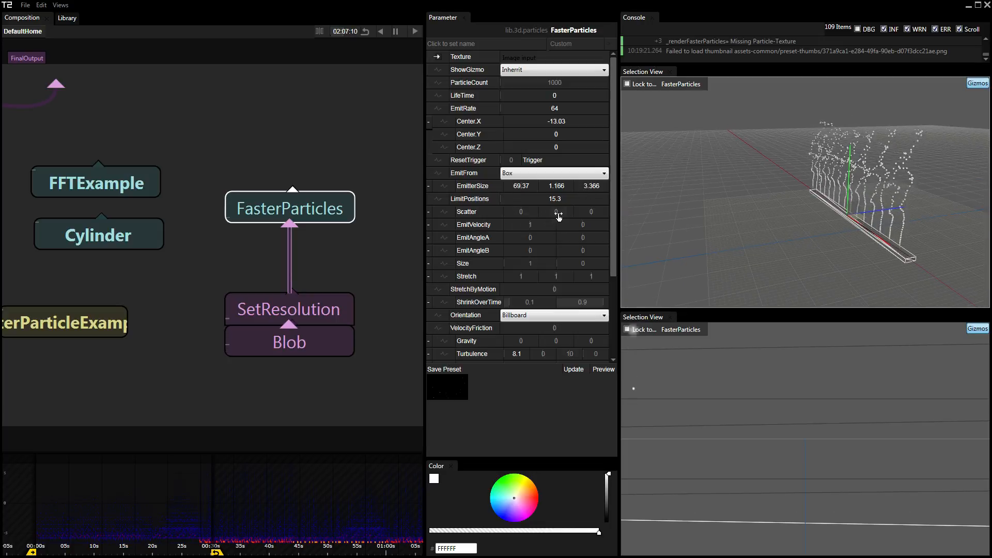
- Try out the Scatter values of FasterParticles and undo the changes
left_click_drag(559, 217, 525, 217)
key("ctrl+z")
key("ctrl+z")
mouse_move(591, 215)
left_mouse_down()
mouse_move(554, 214)
mouse_move(666, 224)
mouse_move(591, 219)
left_mouse_up()
key("ctrl+z")
- Switch EmitFrom to Sphere and reset EmitterSize to its default of 1, 1, 1
left_click_drag(734, 235, 805, 247)
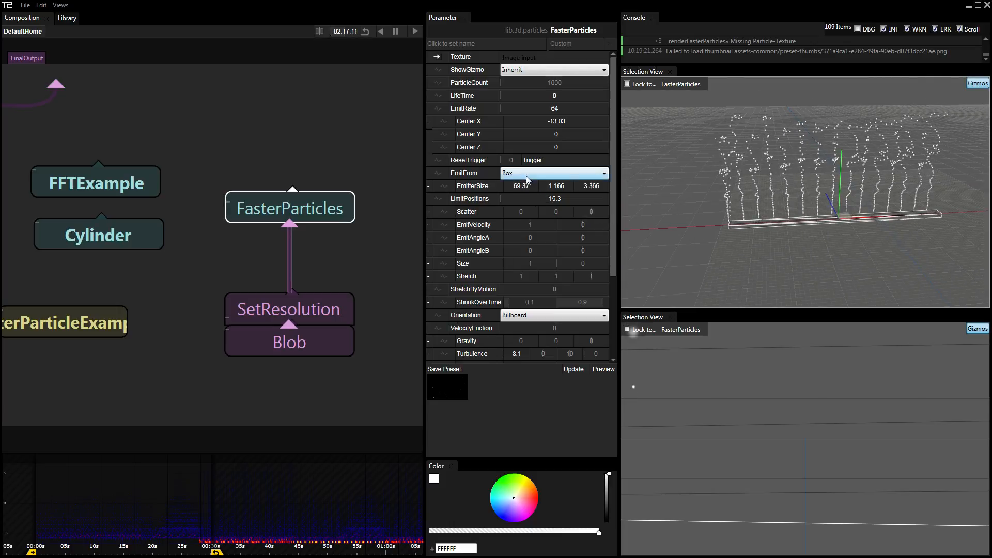
left_click_drag(786, 174, 840, 230)
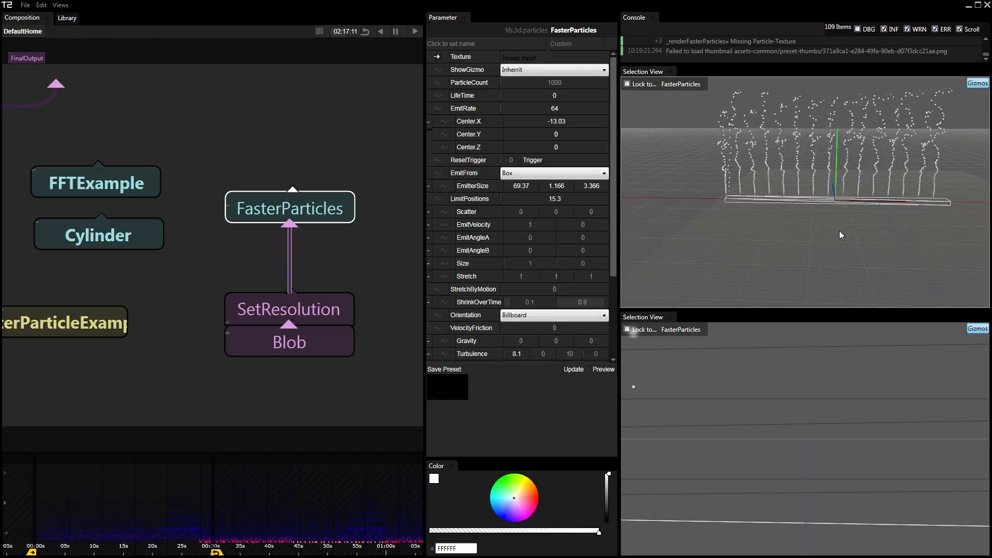
left_click(542, 171)
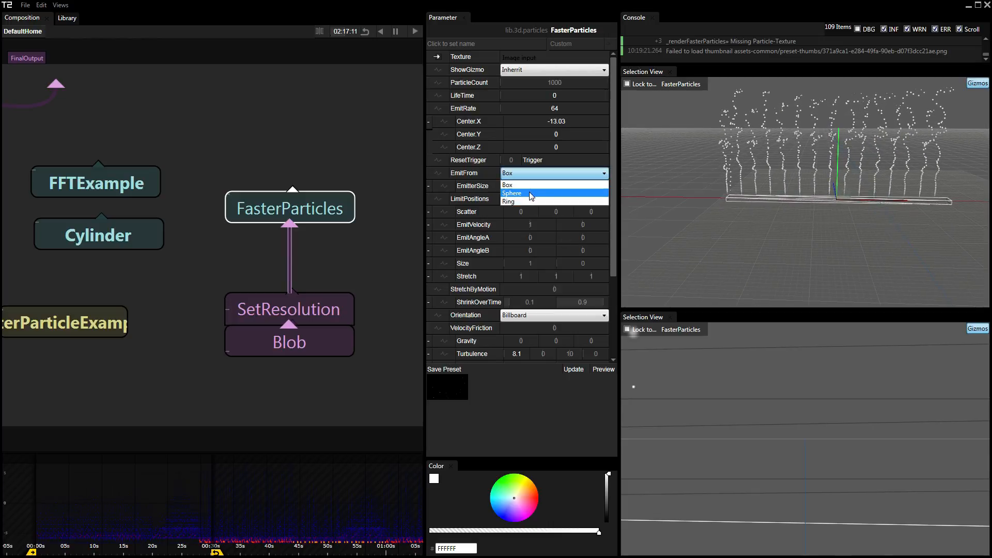
left_click(531, 188)
left_click_drag(856, 225, 774, 258)
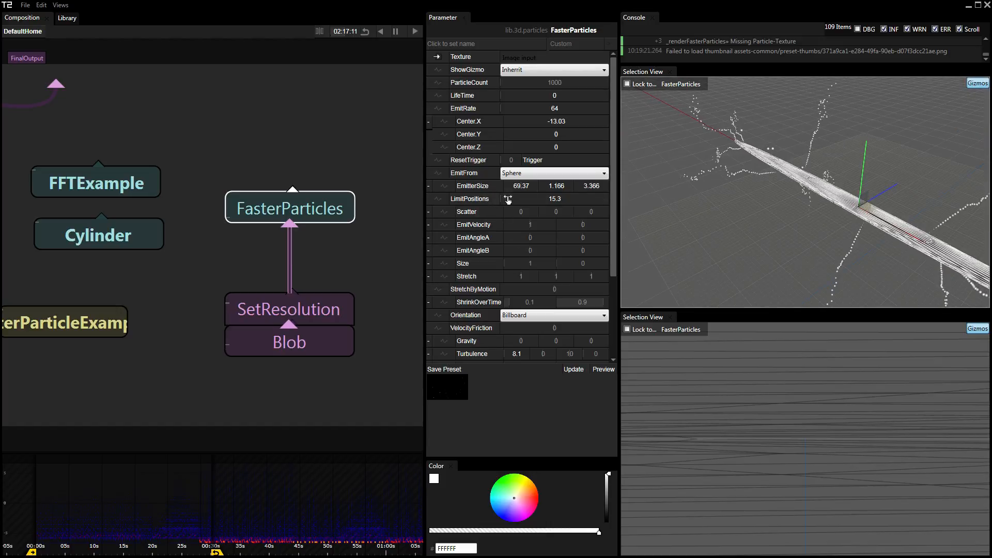
left_click(467, 186)
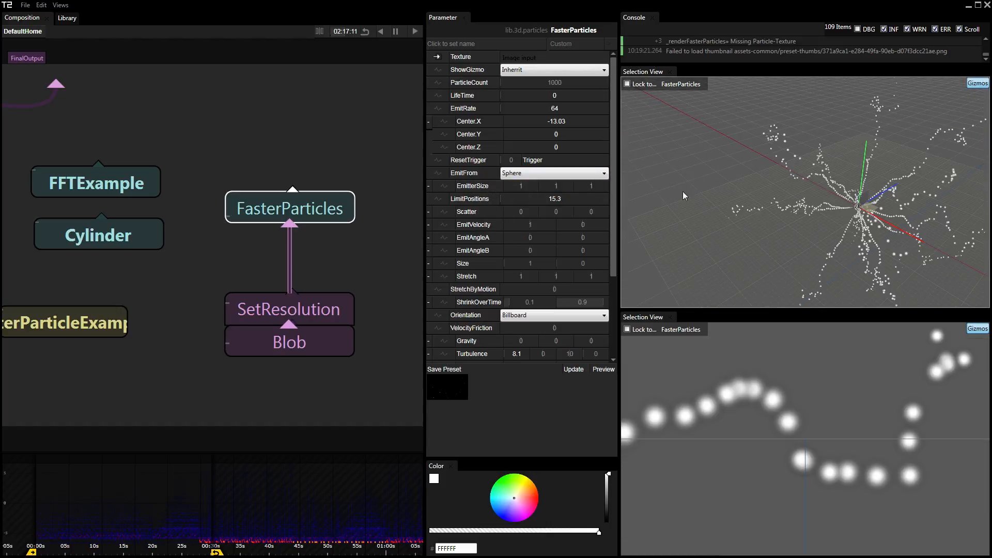
- Move the sphere emitter to a Center of about -16.11, -1.122, 0 and scale its EmitterSize uniformly to 12.8
left_click_drag(738, 199, 826, 228)
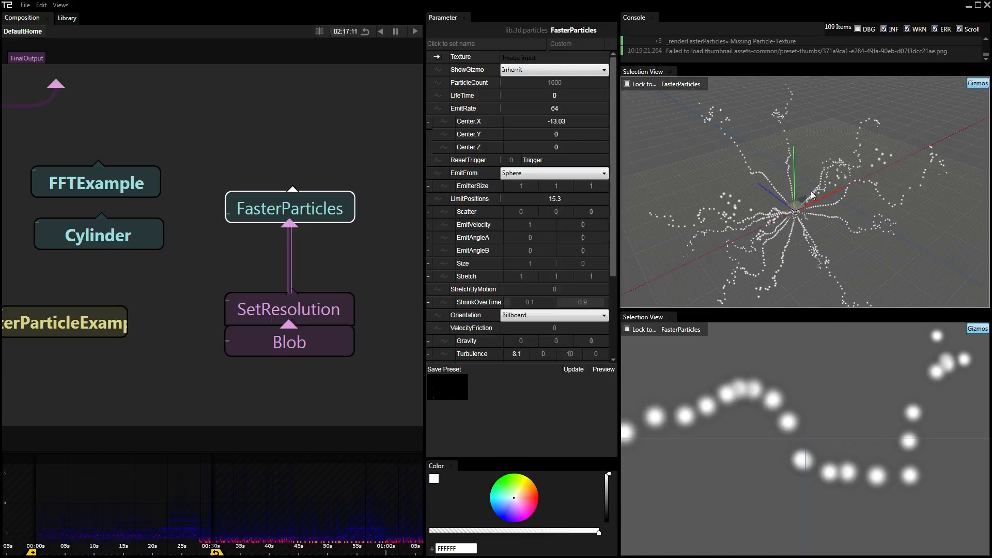
left_click_drag(812, 191, 792, 213)
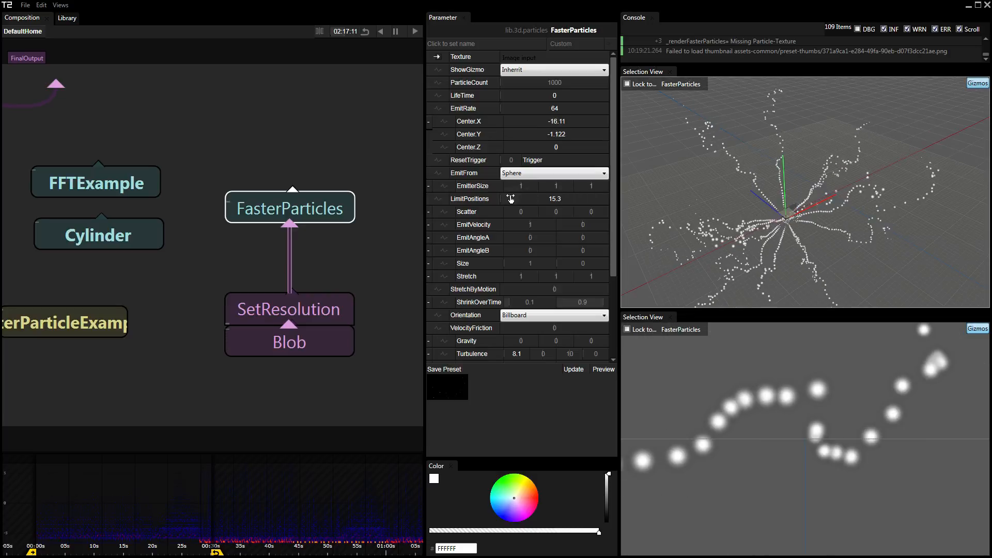
left_click_drag(471, 187, 544, 187)
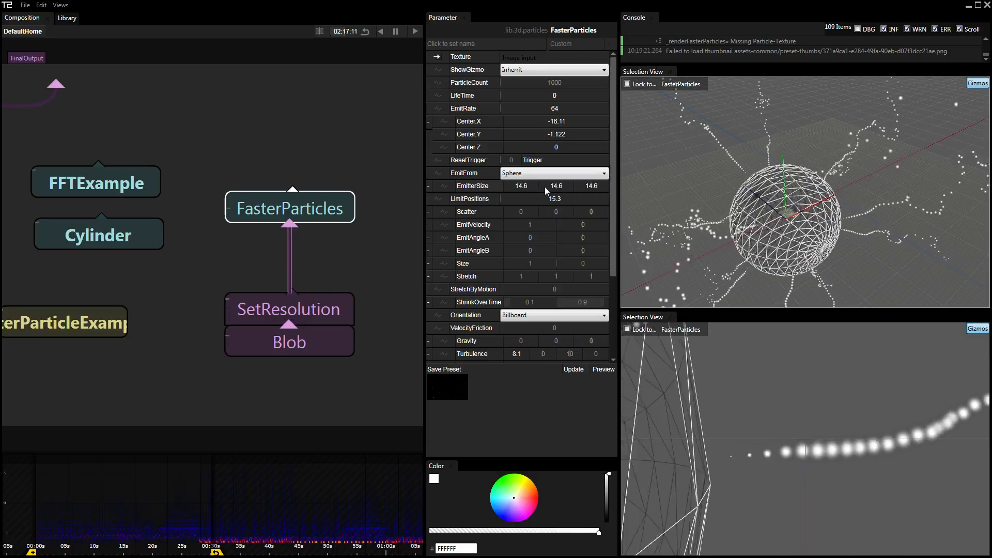
left_click_drag(734, 246, 833, 250)
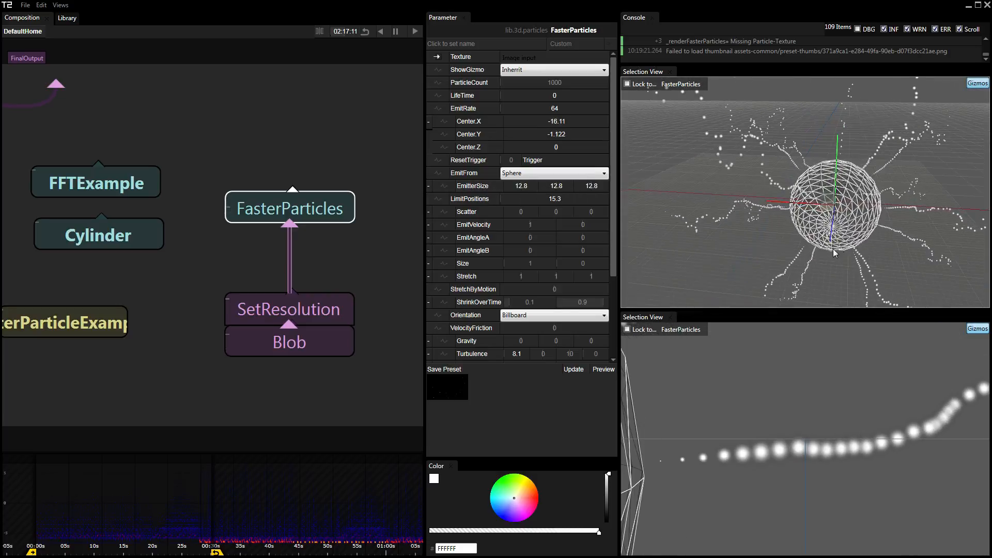
- Set LimitPositions of the sphere emitter to 2.9 and the second Turbulence value to 14.9
left_click_drag(554, 218, 496, 225)
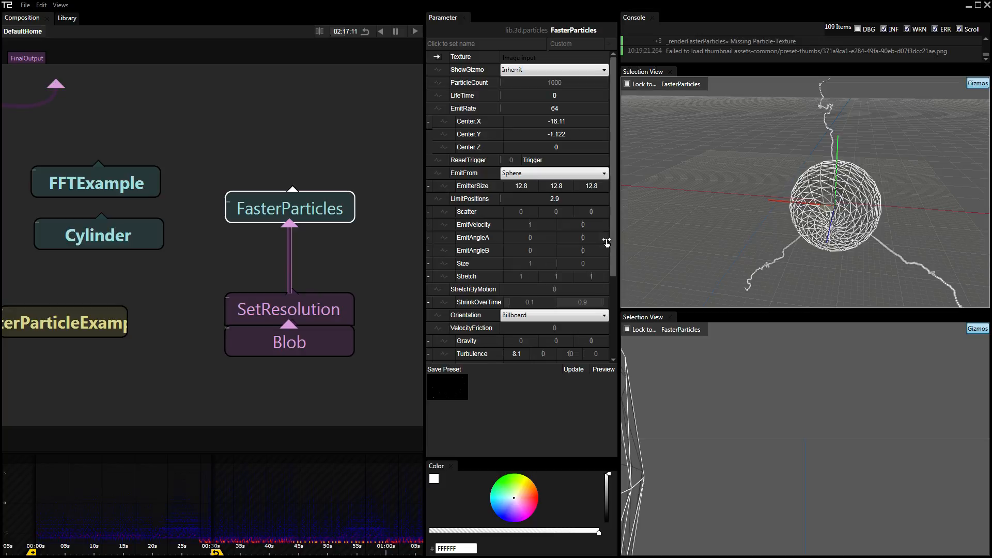
scroll(610, 245, "down", 1)
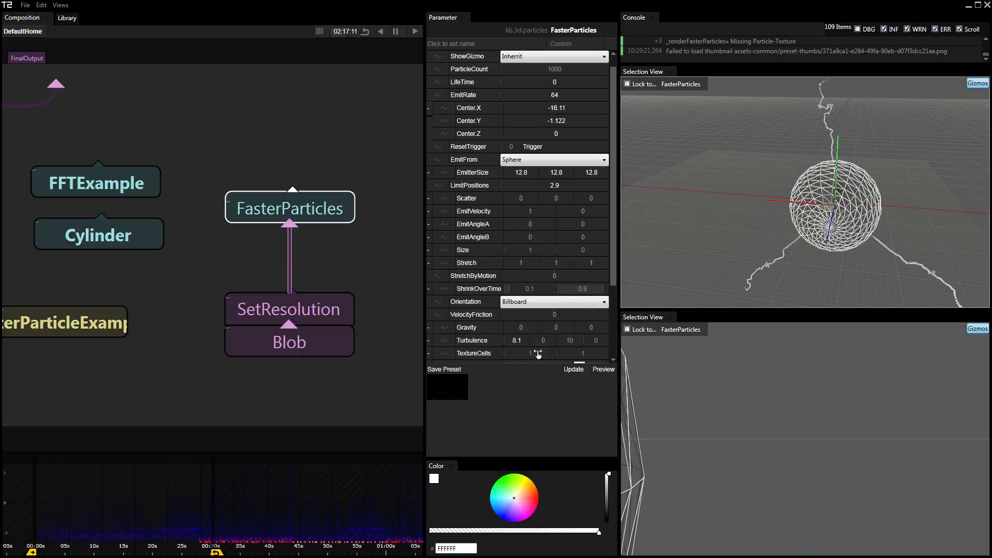
left_click_drag(546, 345, 620, 359)
left_click_drag(756, 252, 854, 259)
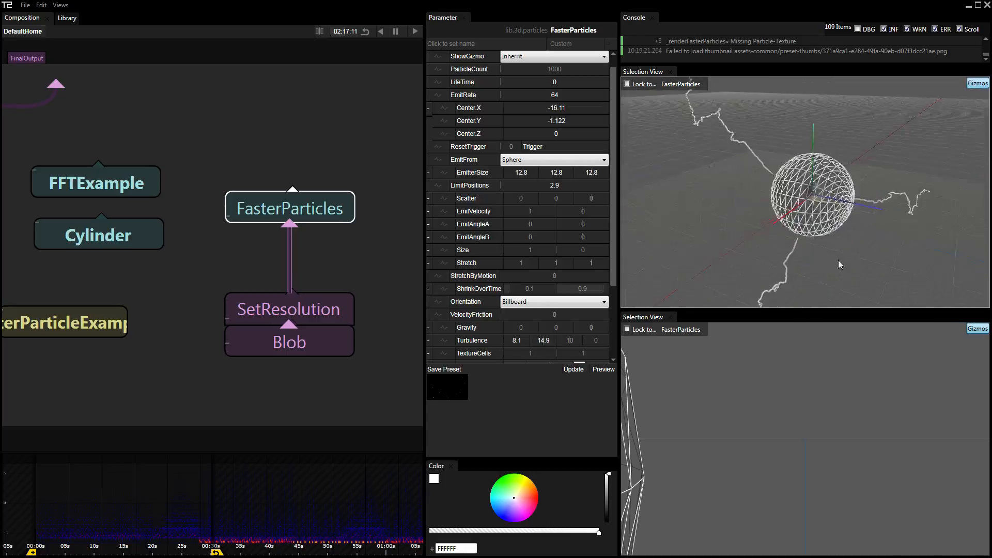
- Switch EmitFrom to Ring and lower the emitter to a Center.Y of about -5.574
left_click(570, 161)
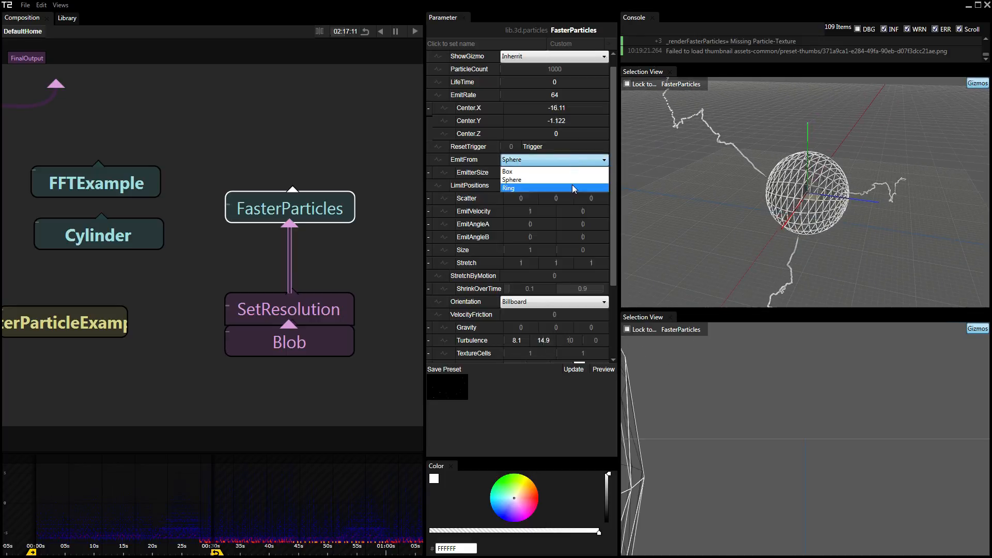
left_click(572, 183)
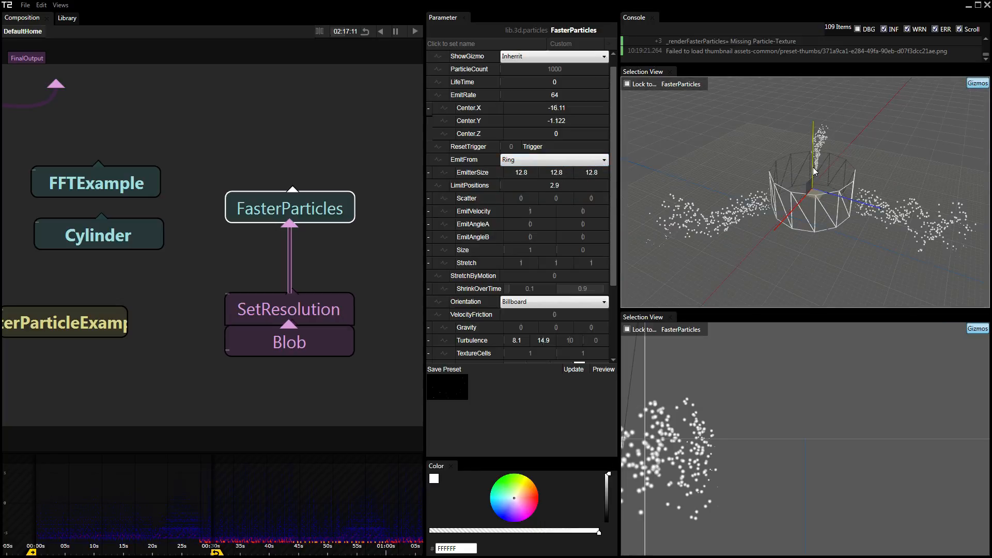
left_click_drag(813, 167, 813, 181)
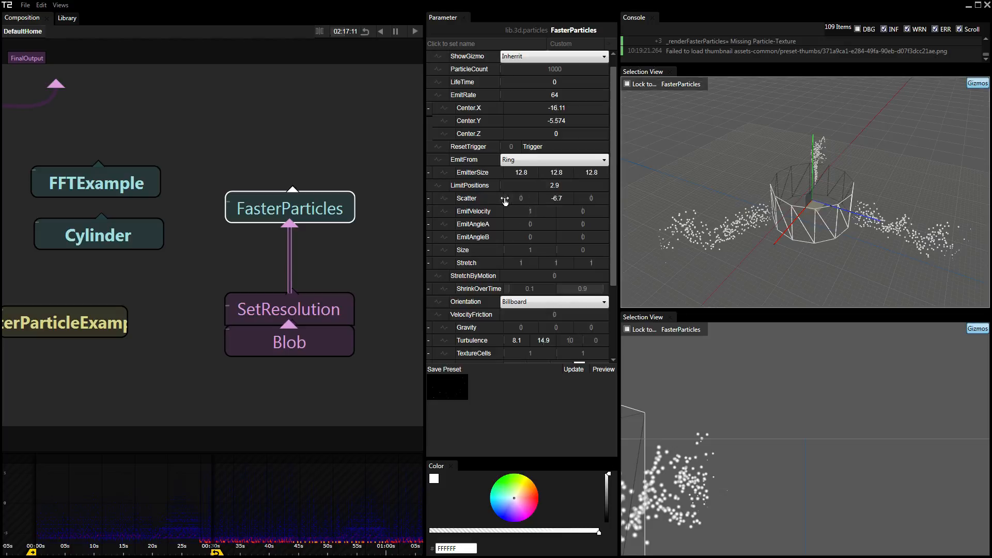
- With EmitFrom set back to Sphere, set Scatter to 21.6 and 3.7 and LimitPositions to 6.7
left_click_drag(505, 201, 576, 201)
left_click(556, 160)
left_click(516, 178)
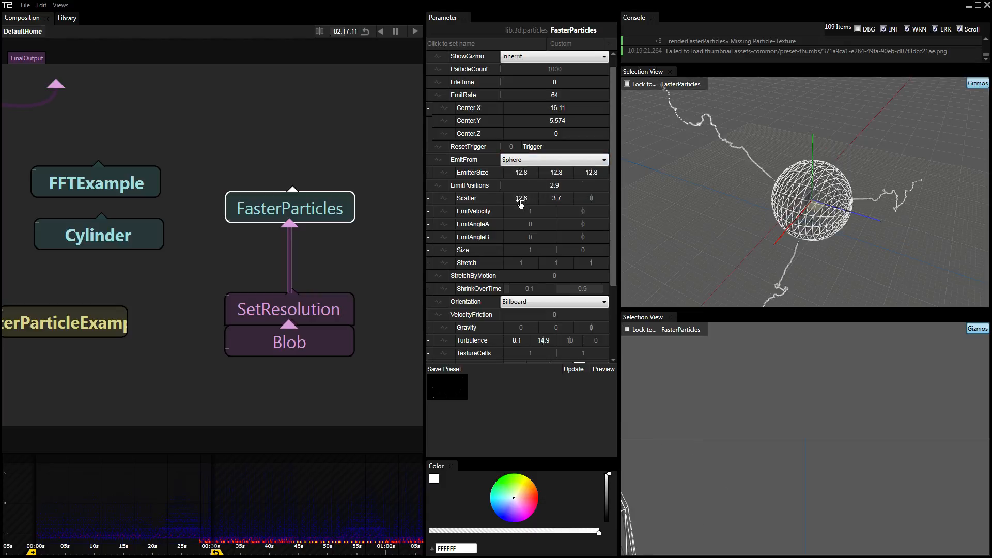
left_click_drag(520, 202, 589, 191)
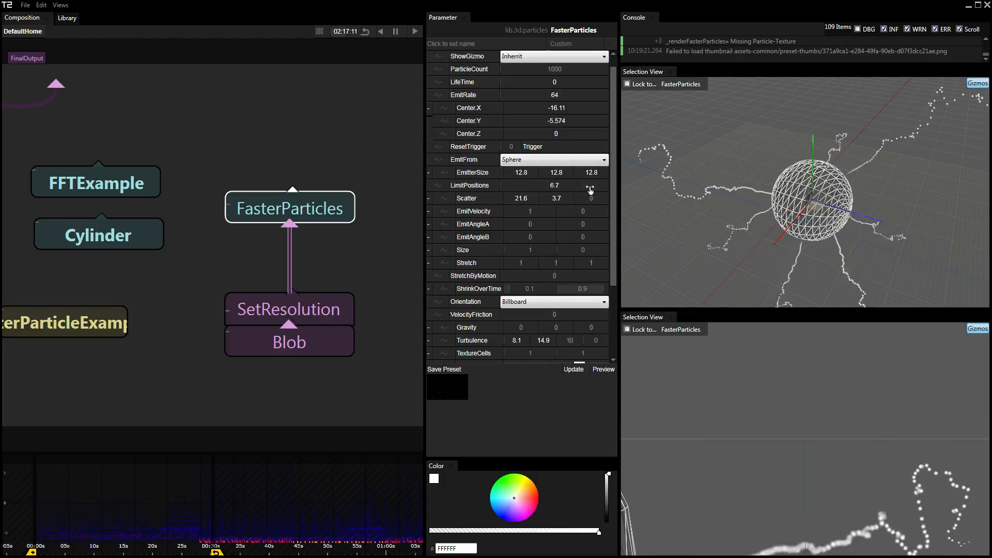
- Switch EmitFrom to Box and set the first Scatter value to 20.2
left_click(556, 163)
left_click(553, 173)
left_click_drag(526, 200, 516, 224)
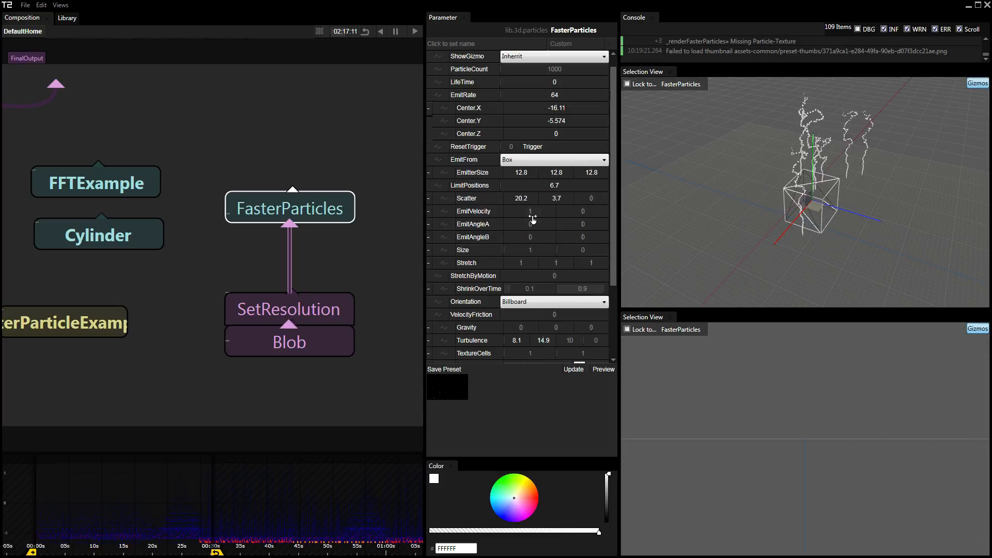
- Try EmitVelocity at 1.34 and EmitAngleA at 4.3, and reset both to their defaults
left_click_drag(528, 214, 556, 232)
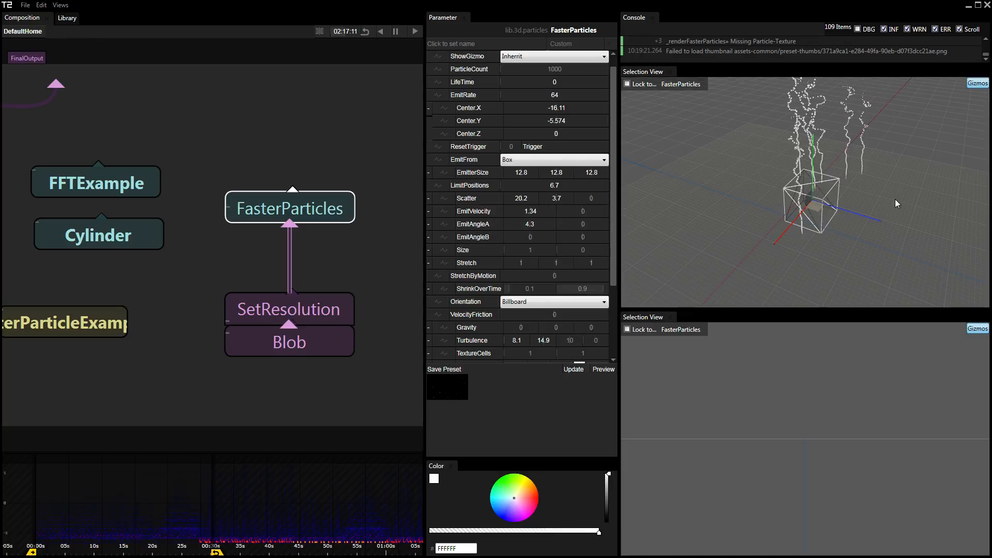
left_click_drag(857, 193, 787, 219)
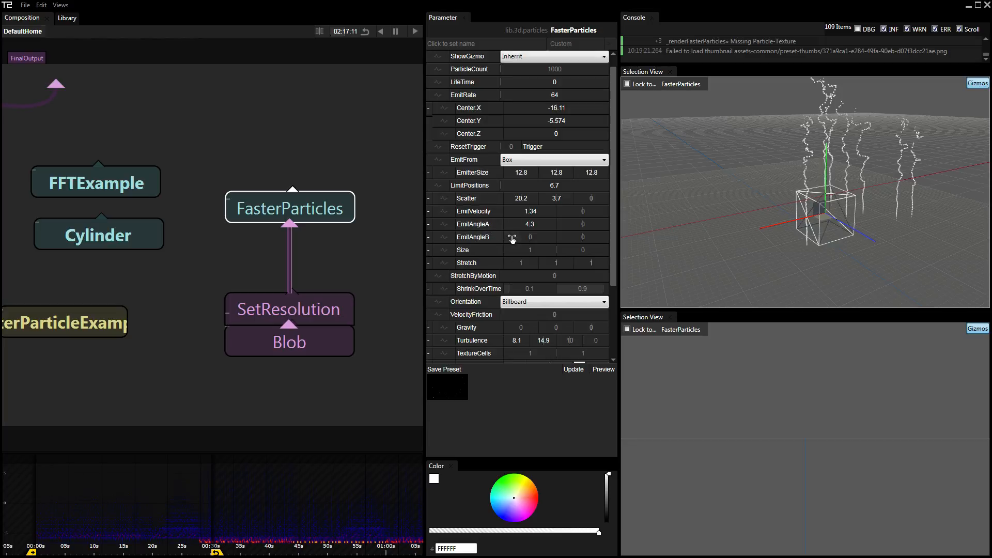
left_click(531, 212, "ctrl")
left_click(531, 224, "ctrl")
- Set Scatter to 21 in its first value with the second reset to 0, and reset EmitterSize to 1, 1, 1
left_click_drag(523, 200, 527, 200)
left_click(556, 200, "ctrl")
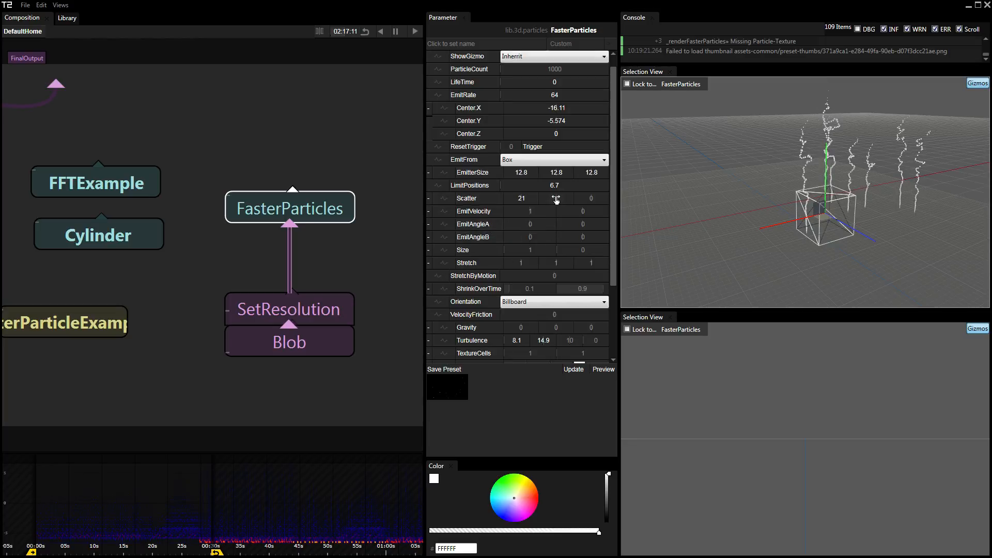
left_click(523, 174, "ctrl")
left_click(547, 175, "ctrl")
left_click(486, 172, "ctrl")
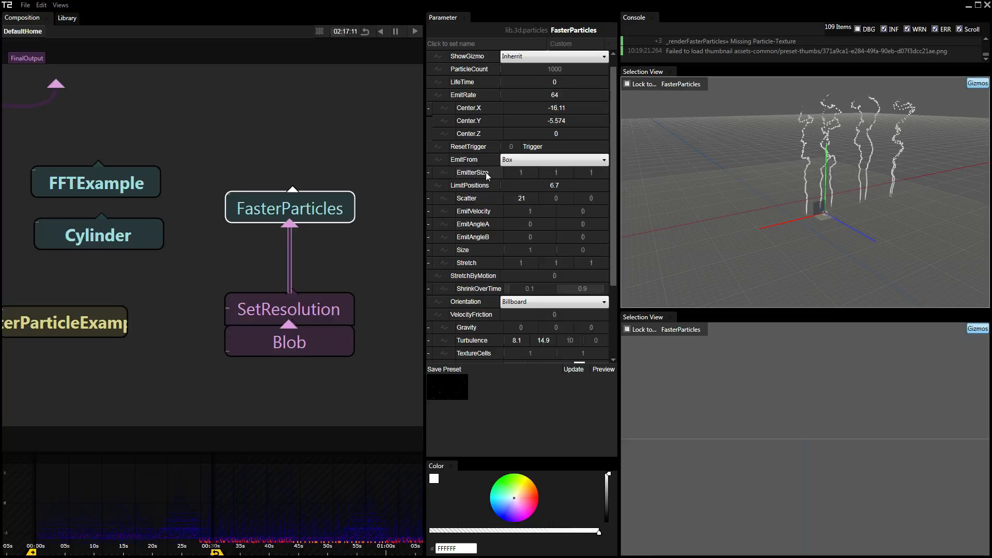
- Reset the LimitPositions and Scatter parameters of FasterParticles to their defaults
left_click(474, 189, "ctrl")
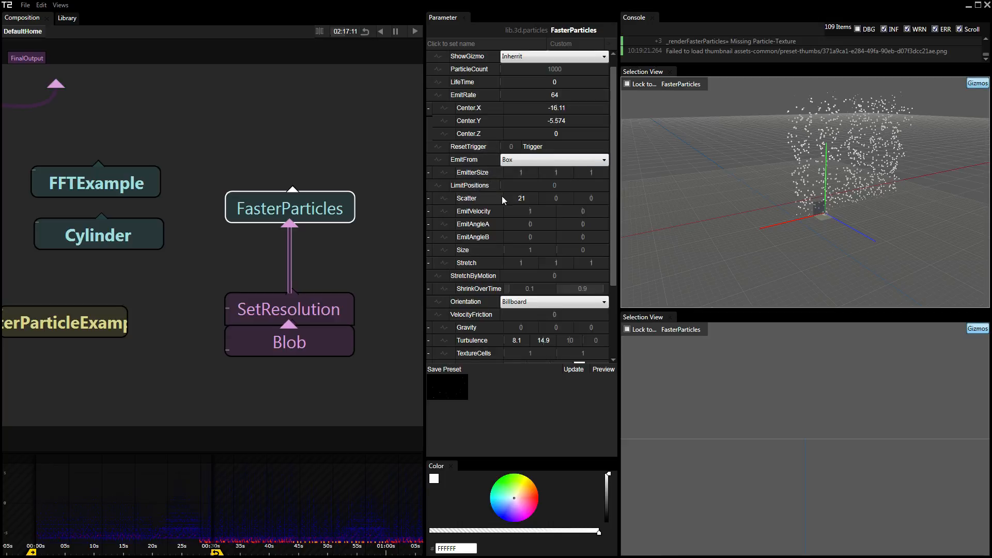
left_click(469, 200, "ctrl")
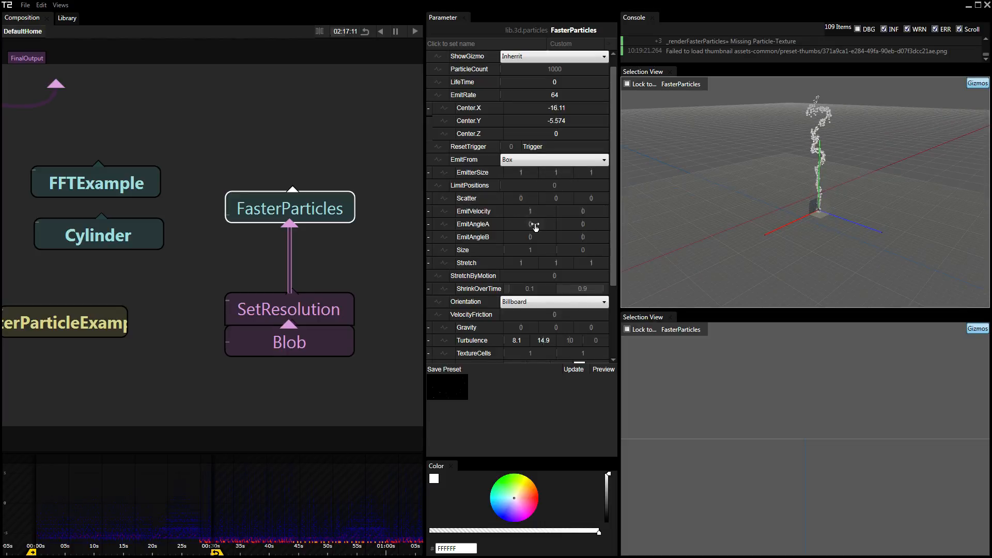
- Try EmitAngleA at -21.81 and 43.8 with EmitAngleB at 50.3, and reset both parameters to their defaults
left_click_drag(535, 226, 645, 222)
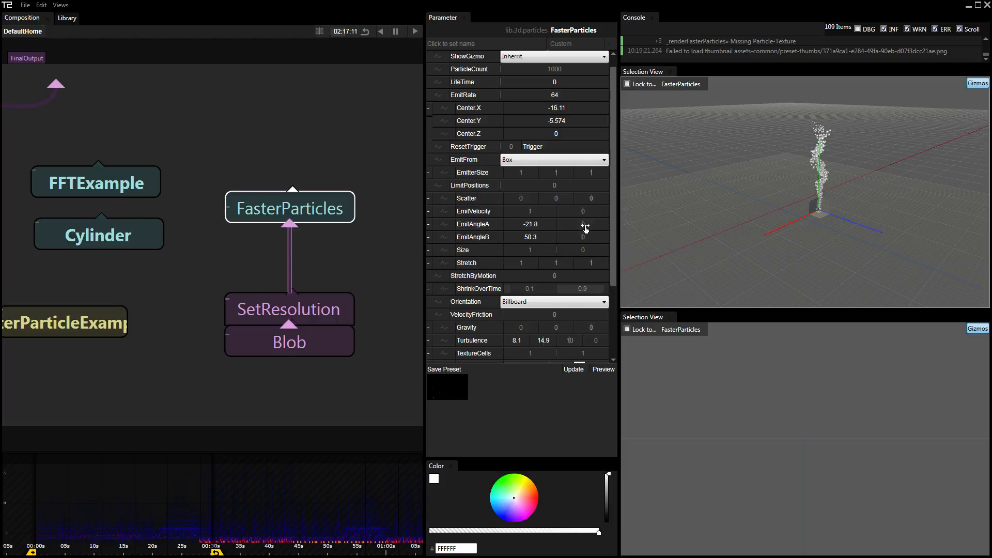
left_click_drag(510, 228, 511, 228)
left_click_drag(586, 233, 810, 241)
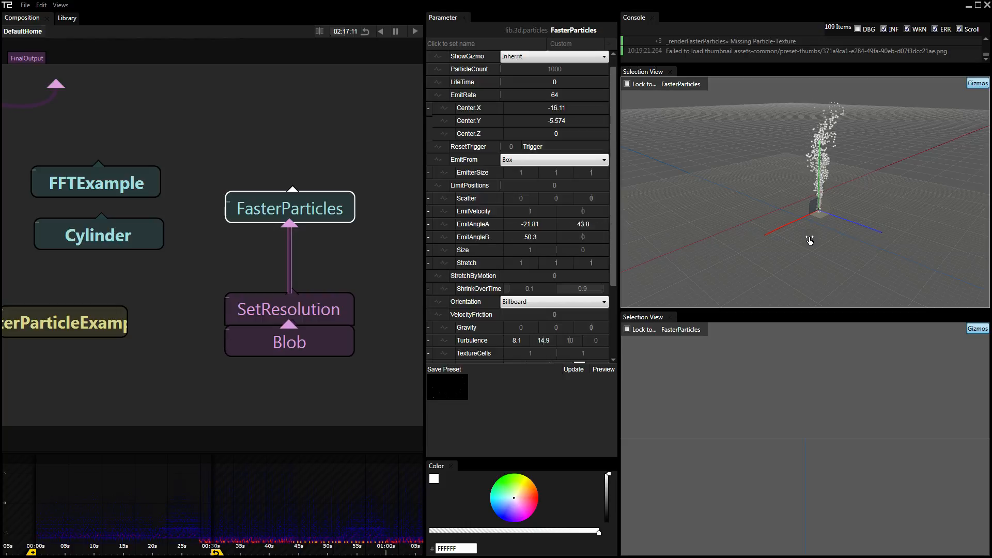
left_click_drag(579, 231, 613, 263)
right_click(578, 233)
right_click(591, 241)
right_click(588, 228)
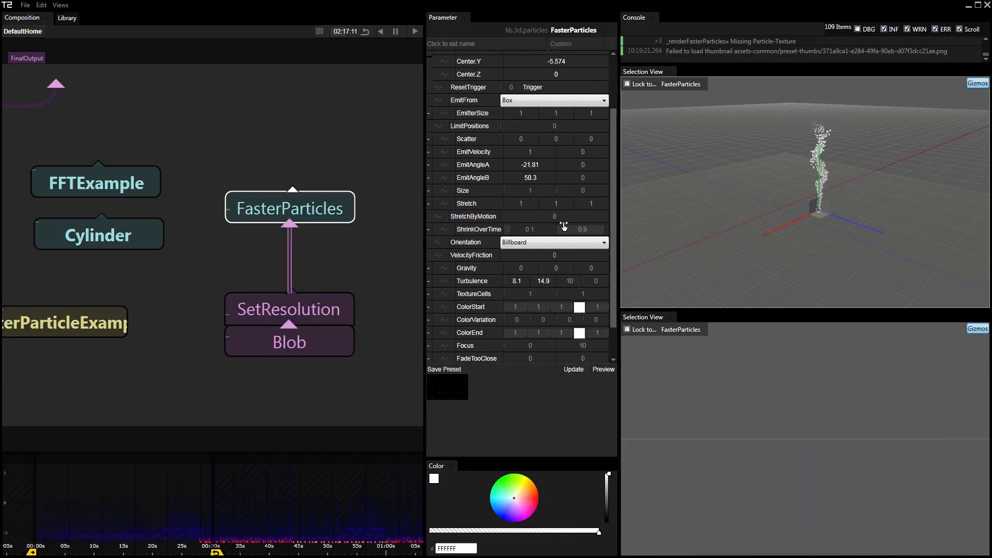
right_click(523, 178)
right_click(527, 166)
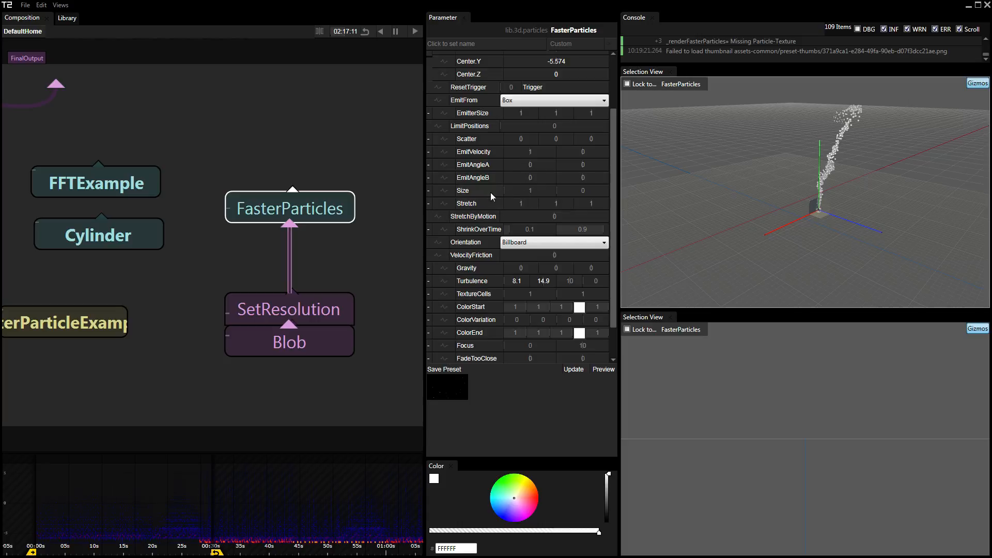
- Try the particle Size values 5.7 and 1.8, and reset Size to its defaults
left_click_drag(517, 193, 595, 197)
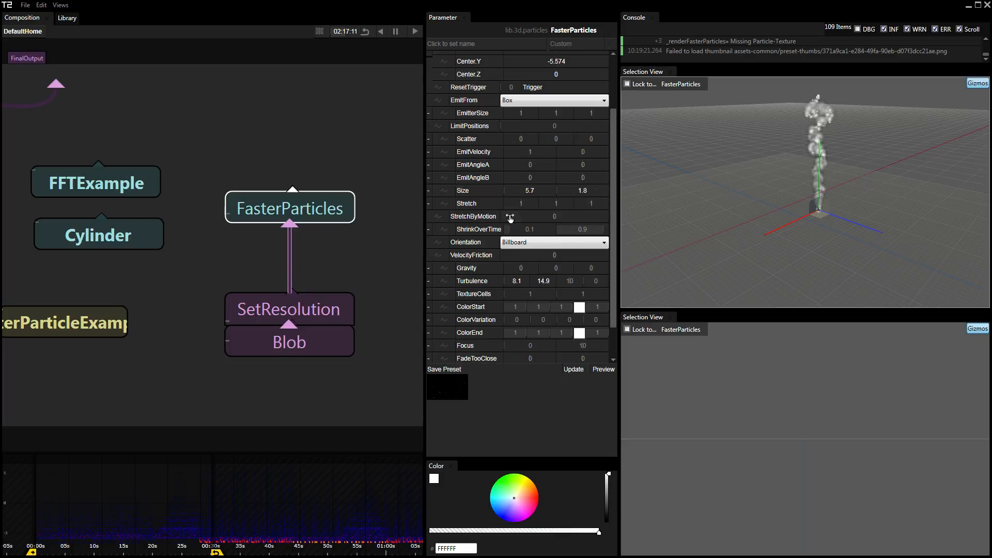
left_click(467, 190)
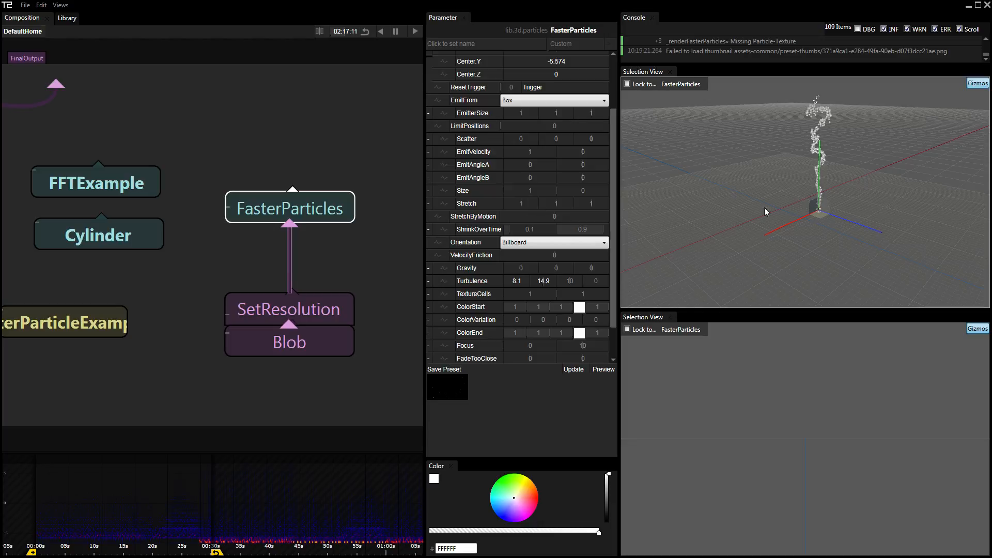
- Enlarge the upper Selection View and set the ShrinkOverTime values to 0.12 and 0
scroll(775, 209, "up", 3)
left_click_drag(779, 211, 805, 274)
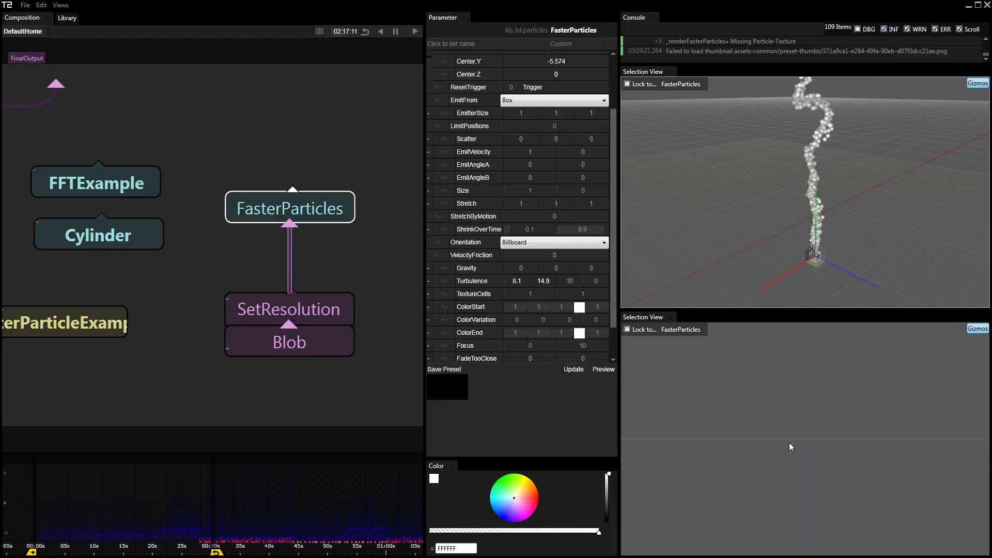
left_click_drag(790, 447, 790, 443)
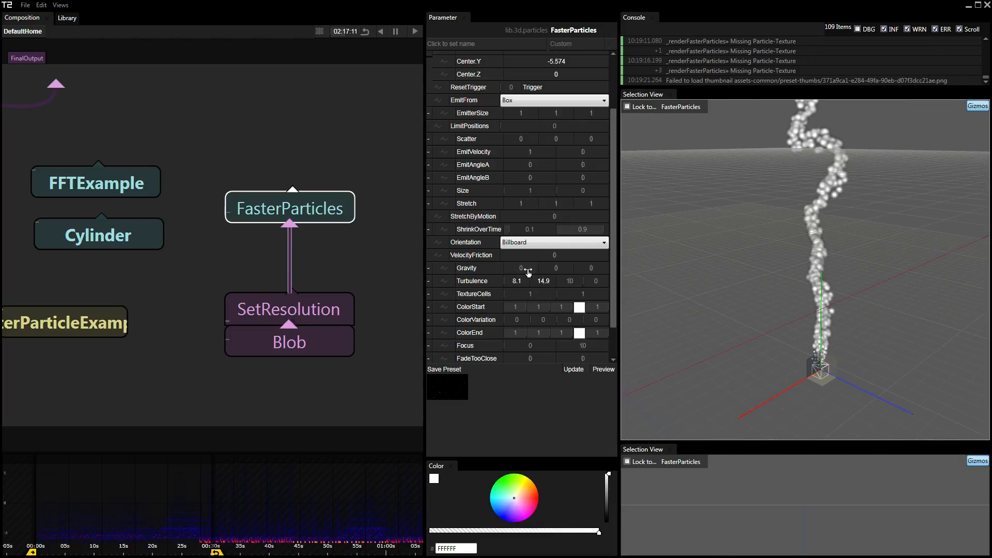
scroll(617, 258, "down", 3)
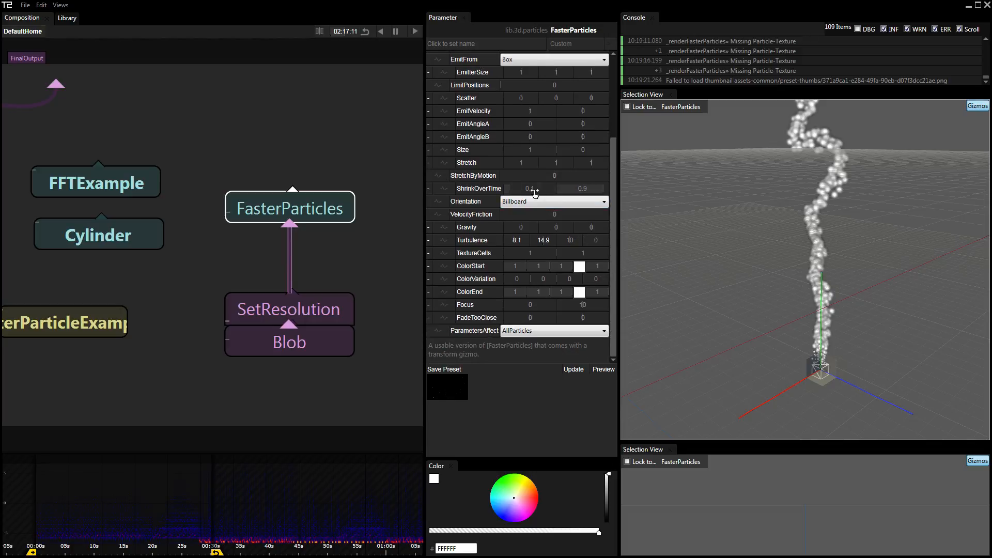
mouse_move(518, 192)
left_mouse_down()
mouse_move(596, 195)
mouse_move(519, 203)
left_mouse_up()
left_click_drag(587, 192, 496, 199)
left_click_drag(837, 274, 834, 203)
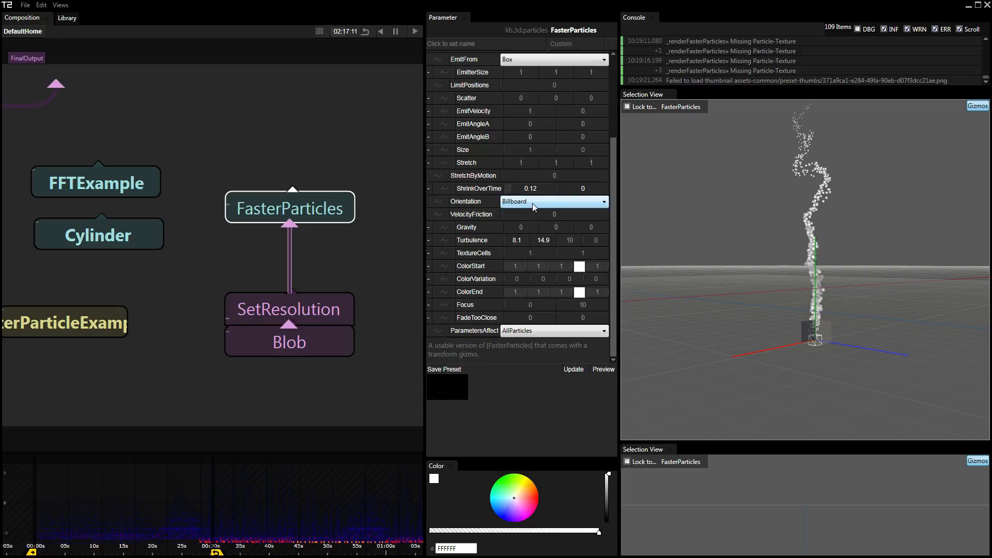
- Set the particle Orientation to Random and the first Stretch value to 7.22
scroll(698, 233, "up", 4)
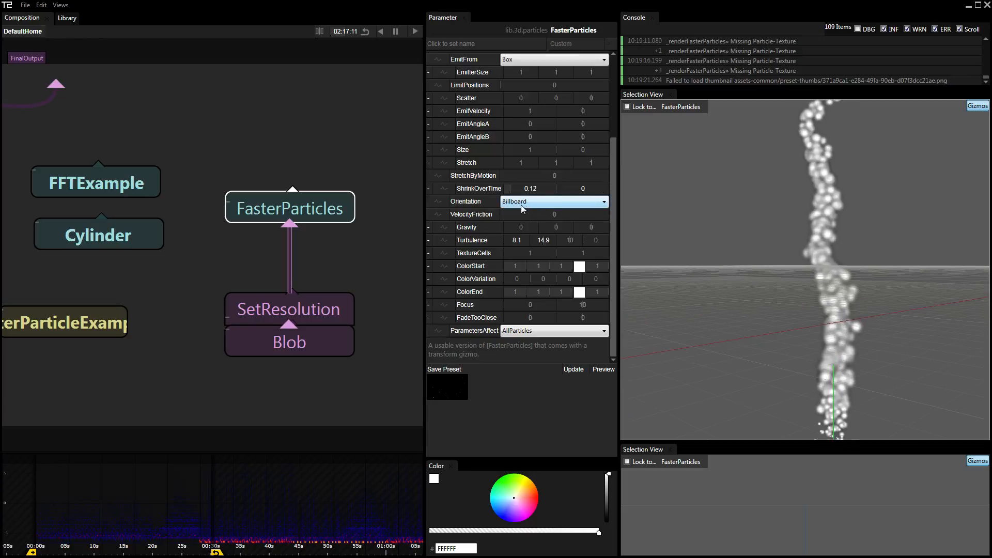
left_click(525, 206)
left_click(761, 268)
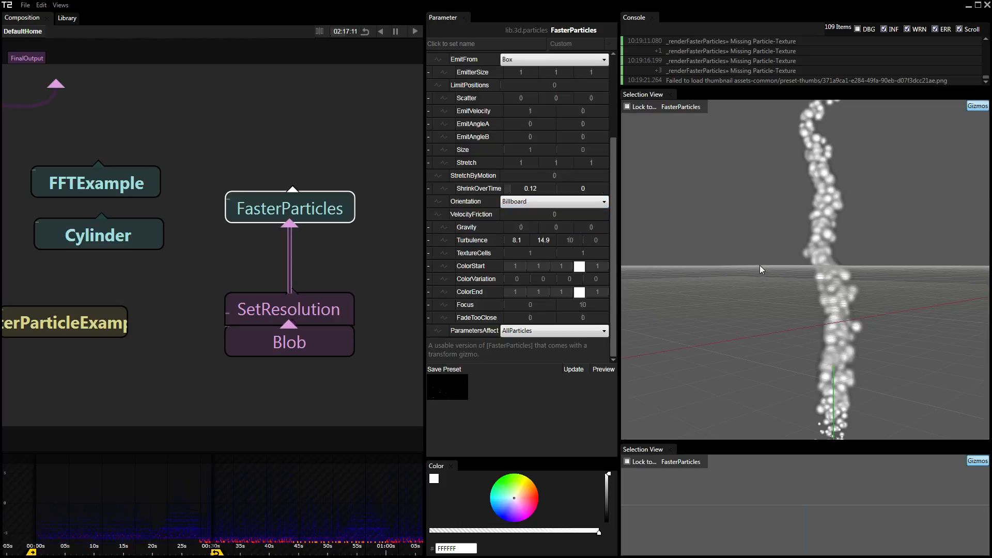
left_click_drag(857, 303, 866, 191)
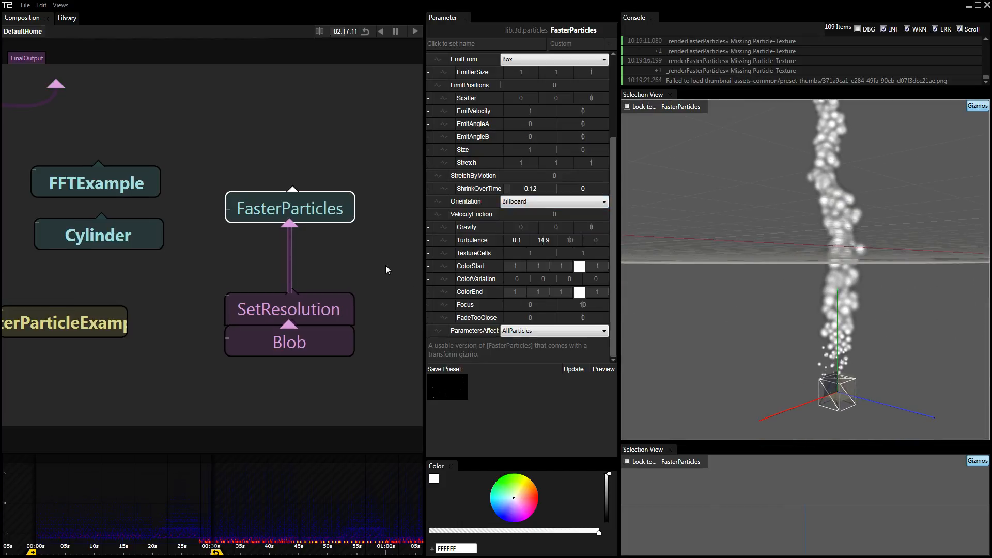
left_click_drag(386, 265, 306, 216)
left_click_drag(174, 310, 141, 340)
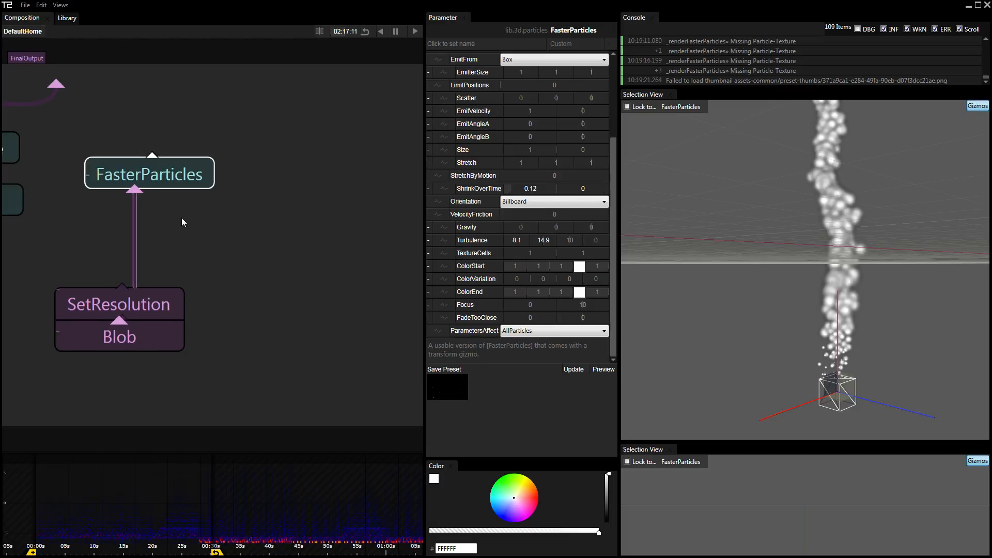
left_click(537, 207)
left_click(537, 222)
left_click_drag(533, 170, 854, 172)
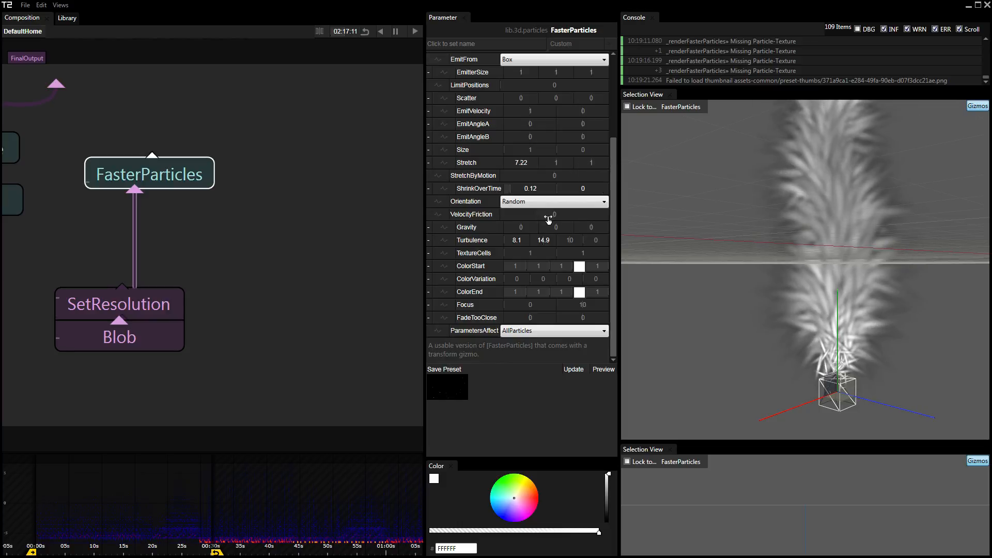
- Compare the Billboard and Random orientations on the stretched particles, and switch Orientation to Motion
left_click(549, 204)
left_click(542, 212)
left_click(544, 202)
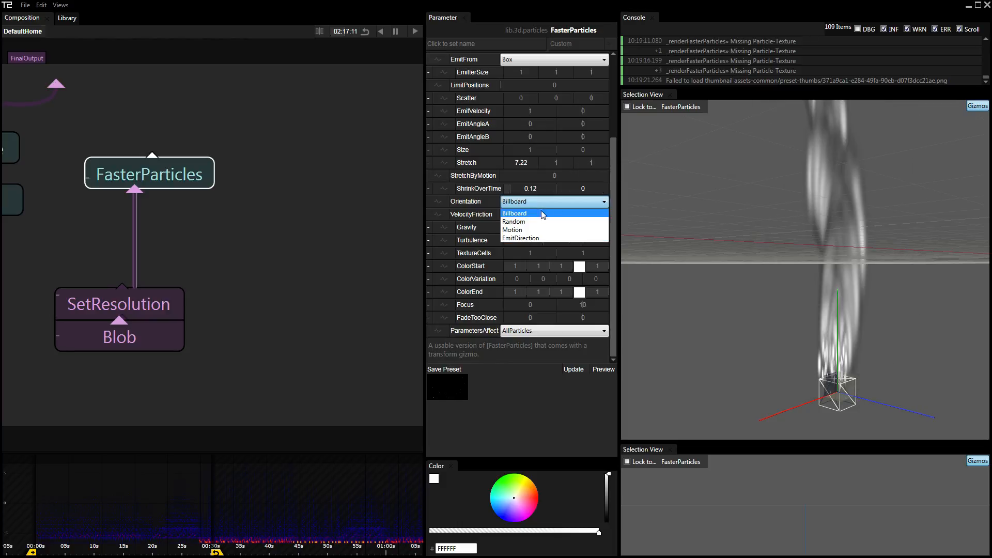
left_click(533, 222)
left_click(534, 203)
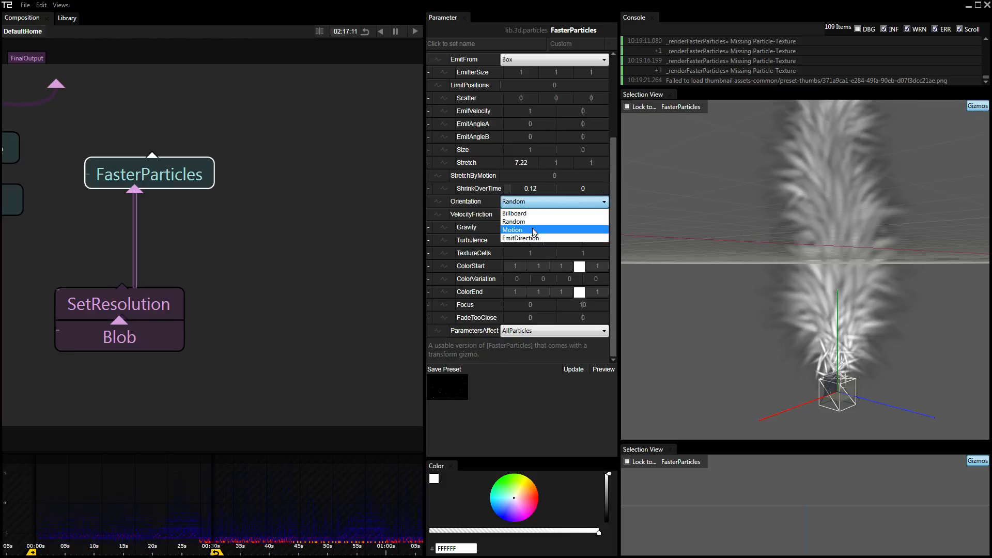
left_click(535, 230)
left_click_drag(831, 292, 773, 289)
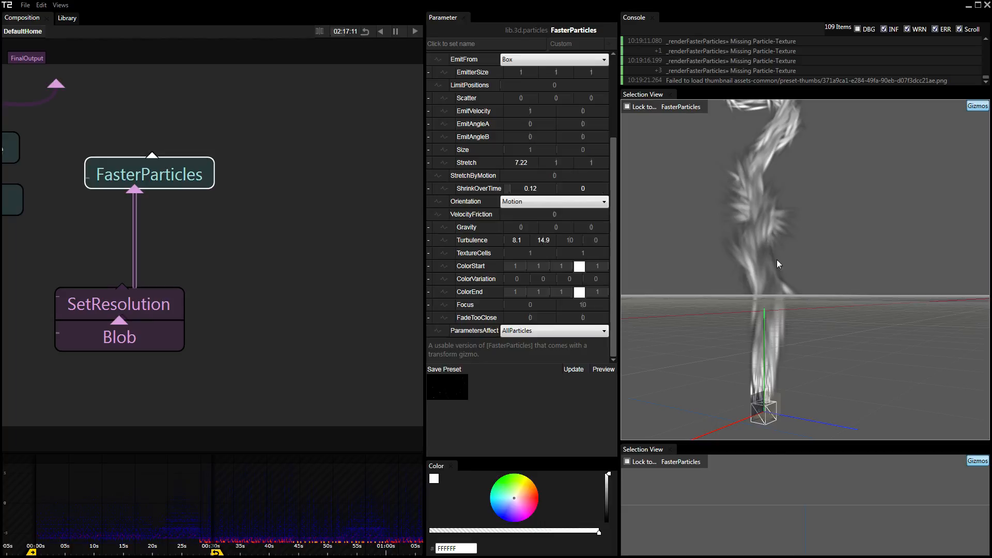
- Try the EmitDirection orientation on the stretched particles and switch Orientation back to Motion
left_click(544, 204)
left_click(538, 237)
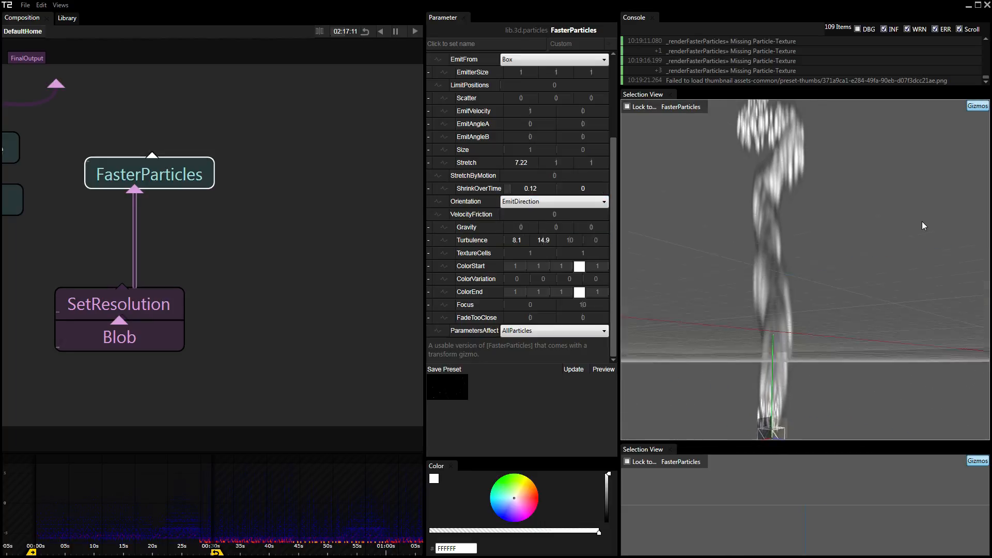
left_click_drag(922, 222, 898, 267)
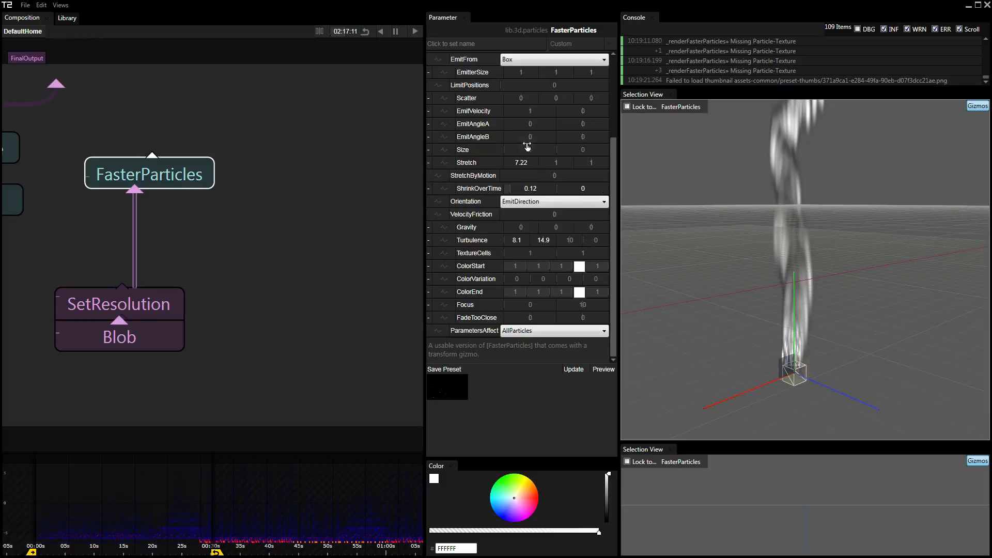
mouse_move(582, 125)
left_mouse_down()
mouse_move(773, 156)
mouse_move(589, 159)
mouse_move(582, 129)
left_mouse_up()
left_click(541, 202)
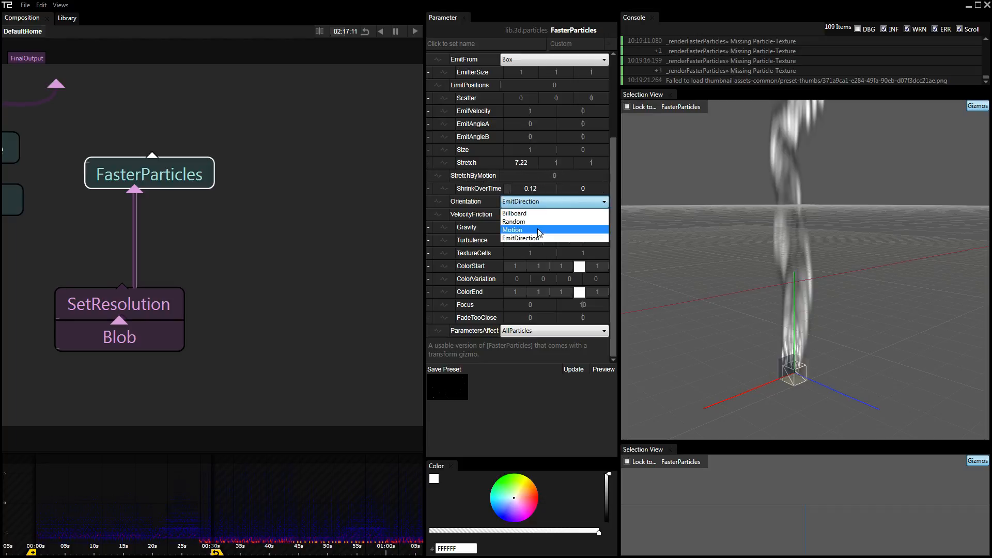
left_click(540, 232)
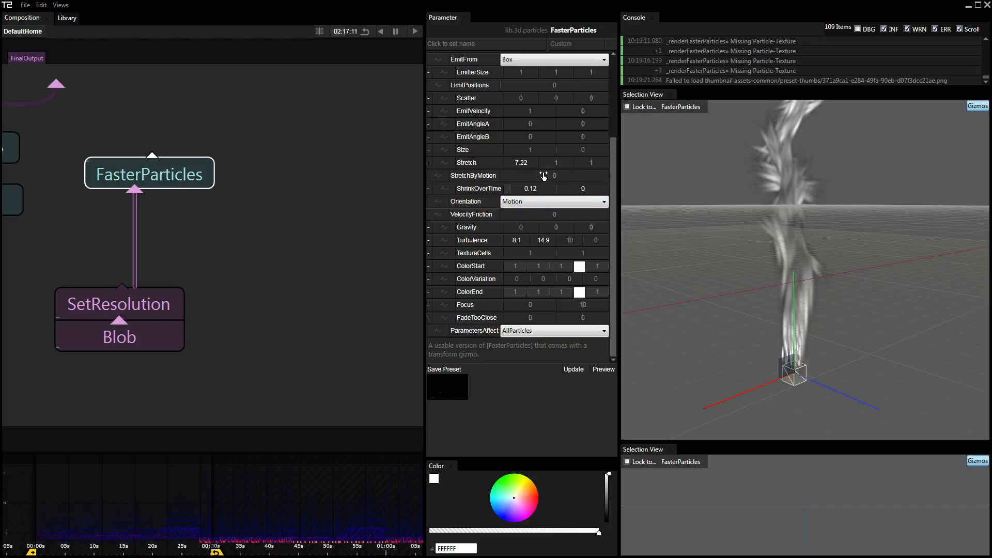
- Set StretchByMotion to 8.8 and reset the first Stretch value to 1
left_click_drag(555, 180, 601, 181)
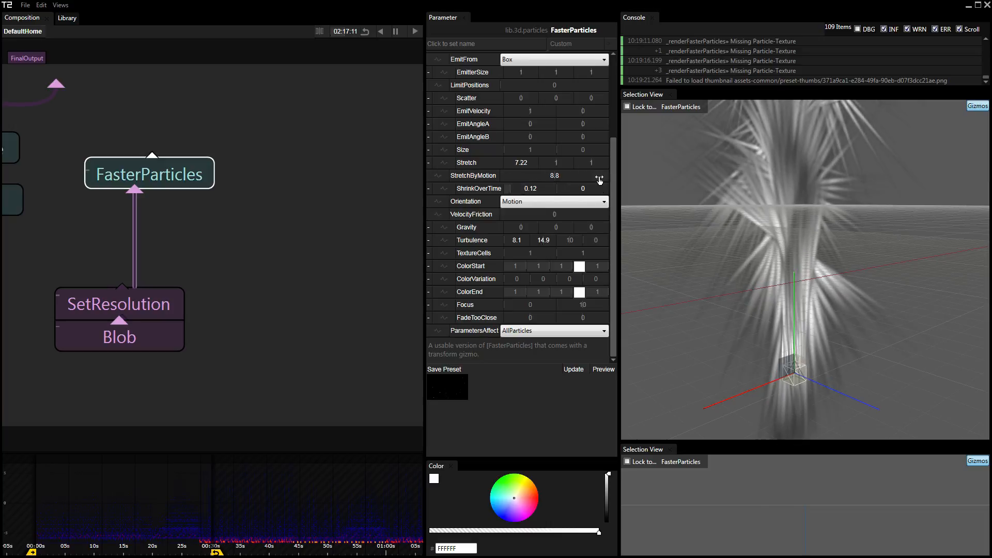
left_click(523, 166, "ctrl")
left_click_drag(741, 222, 782, 259)
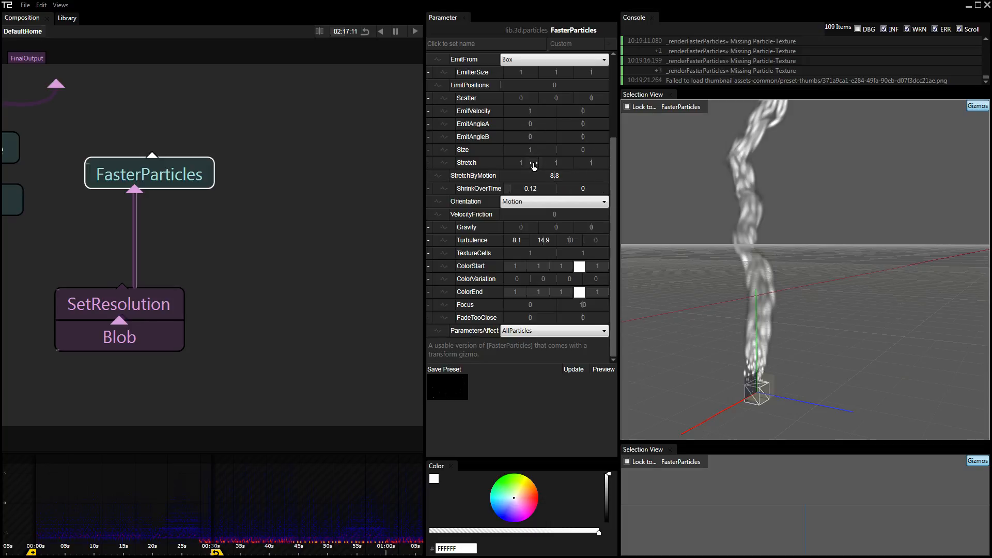
- Set the first Size value to 0.4 and move the playback time to 00:27:24
left_click_drag(531, 154, 531, 155)
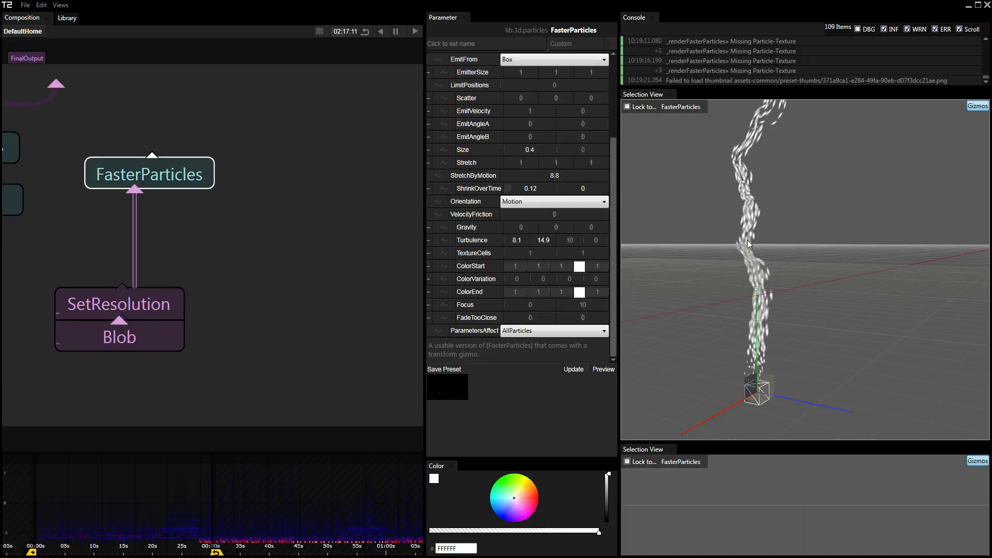
scroll(747, 244, "up", 3)
left_click_drag(748, 244, 833, 251)
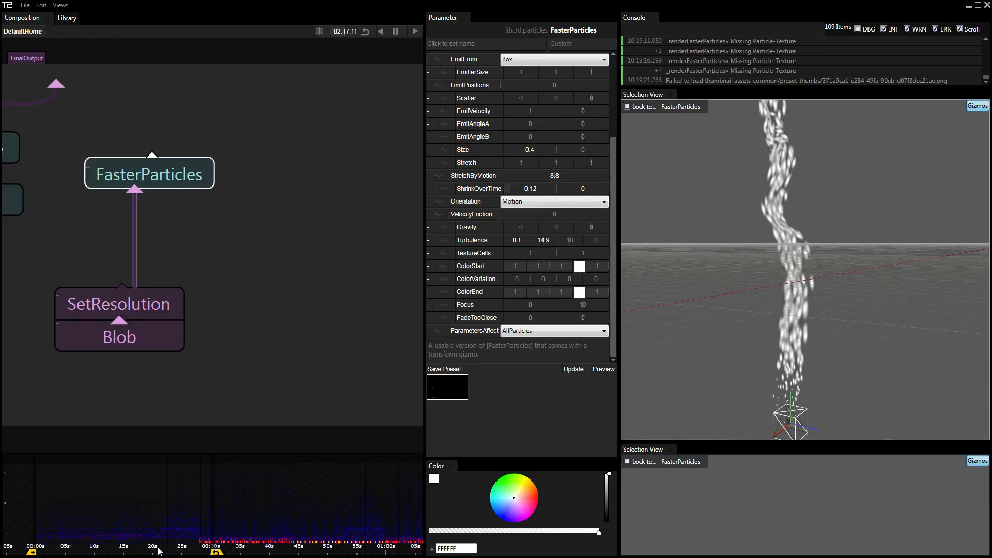
left_click_drag(167, 552, 199, 552)
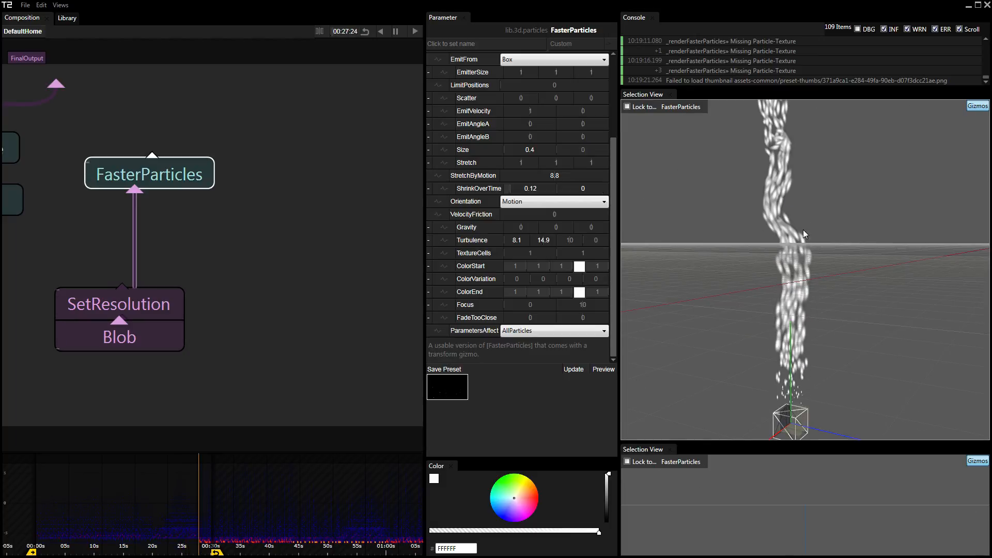
left_click_drag(803, 231, 759, 232)
- Try the second Gravity value at -0.7 and then at -0.39 to pull the particles downward
left_click_drag(849, 303, 829, 221)
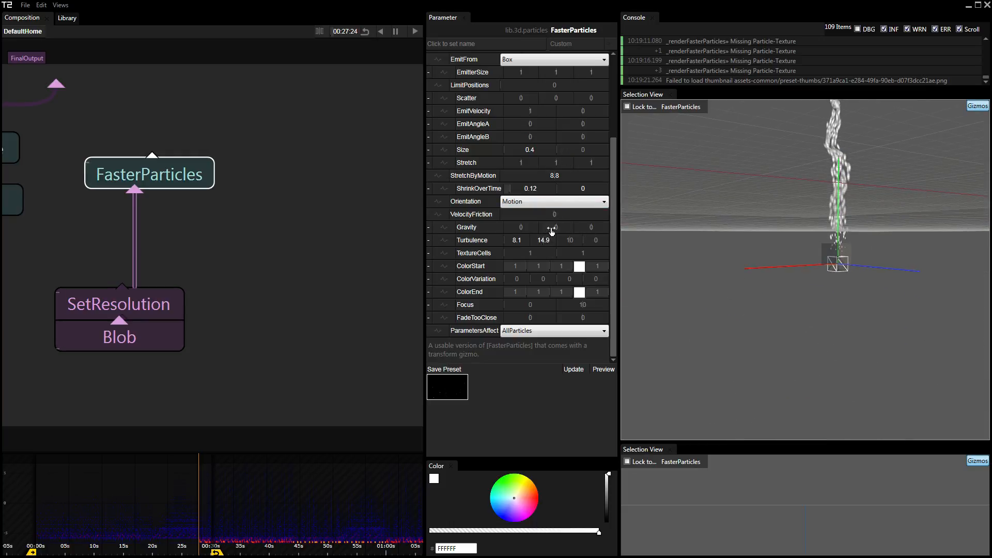
left_click_drag(551, 231, 516, 233)
left_click_drag(780, 325, 744, 191)
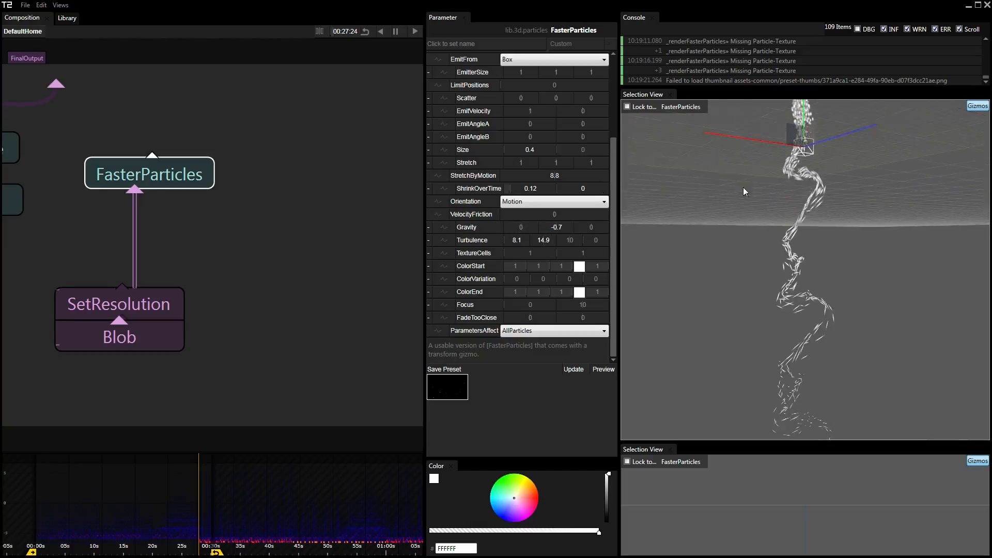
scroll(745, 191, "up", 2)
scroll(793, 231, "up", 1)
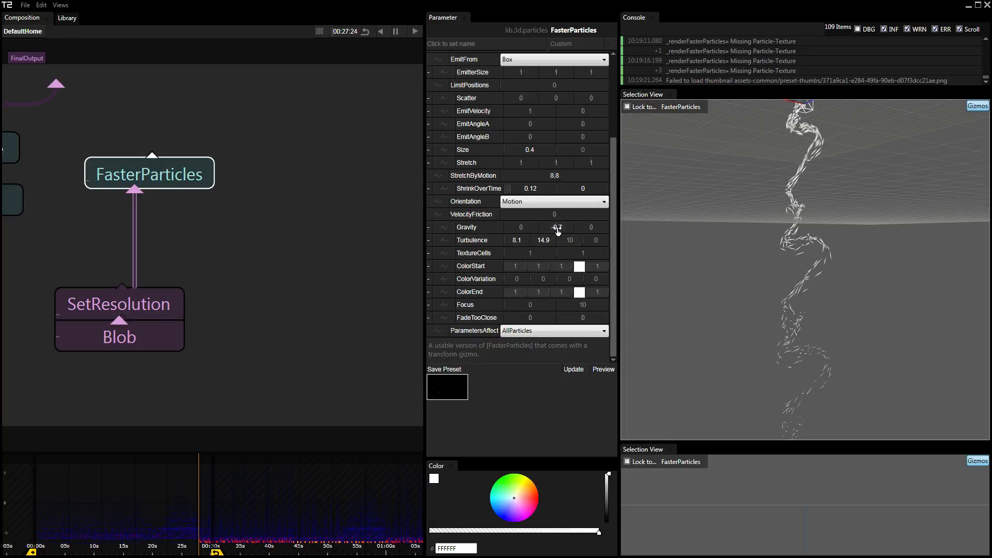
left_click_drag(558, 232, 632, 218)
left_click_drag(799, 195, 802, 393)
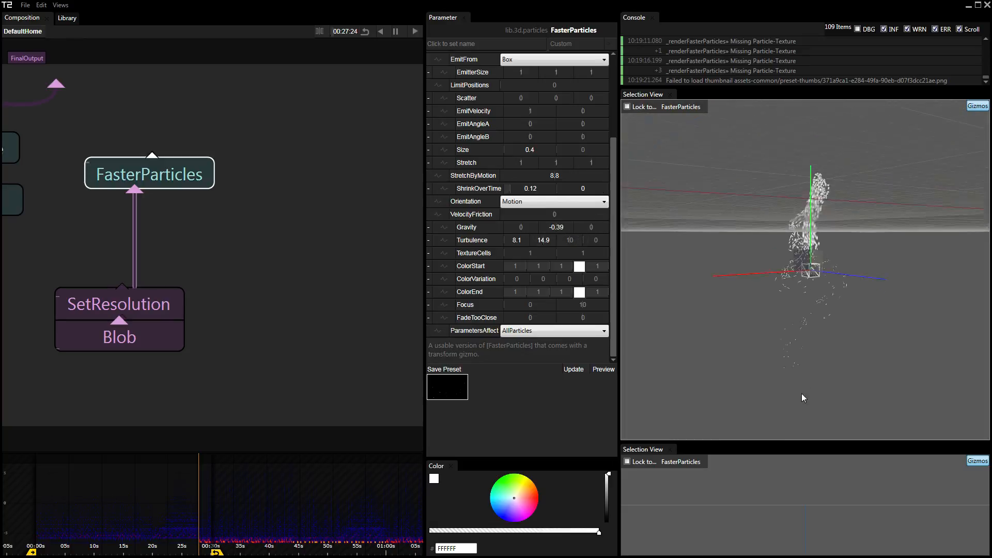
- Reset the first Turbulence value and the second Gravity value to 0, and expand Turbulence into its separate components
left_click_drag(516, 241, 589, 250)
right_click(518, 242)
right_click(570, 234)
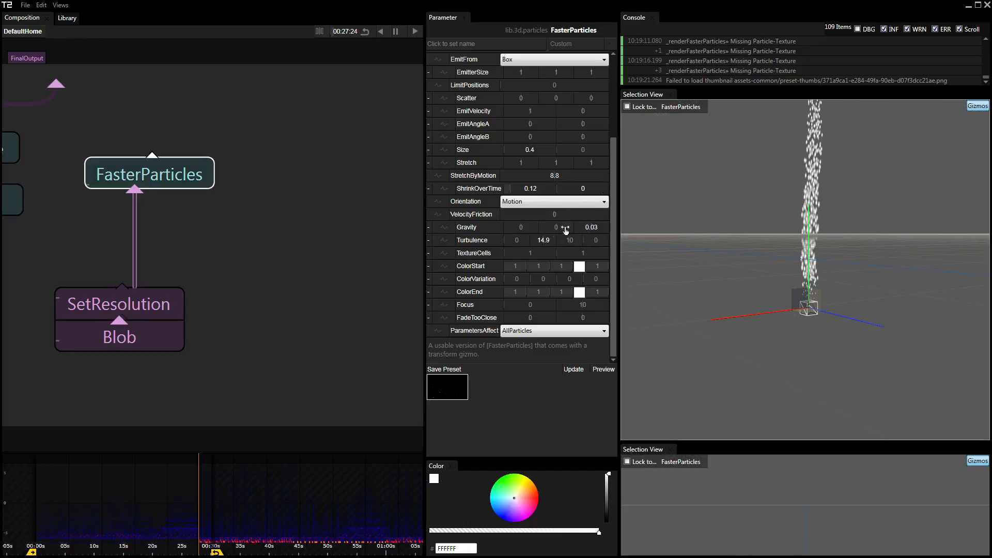
left_click(432, 241)
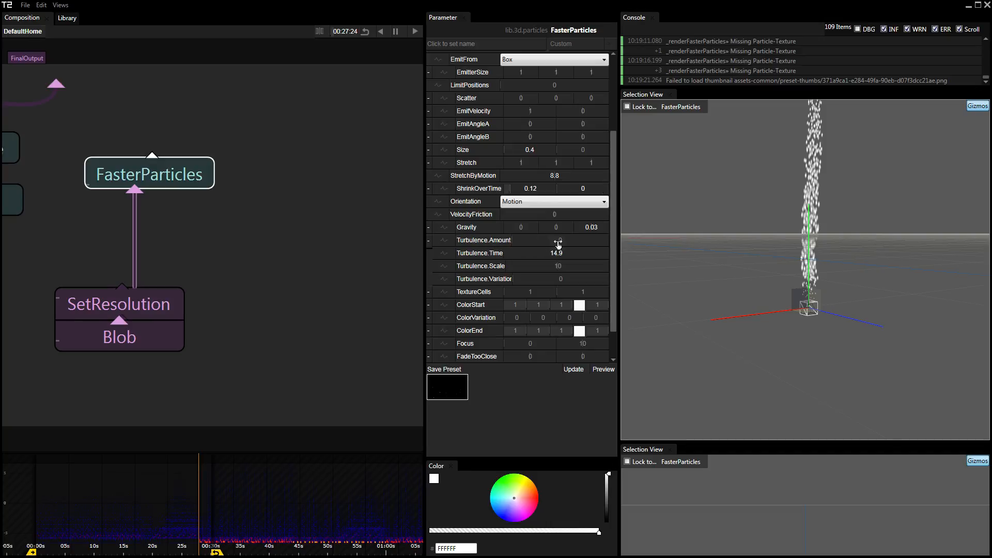
- Set FasterParticles' Turbulence Amount to 18.4, Time to 35.5 and Scale to 74.4
left_click_drag(558, 243, 680, 246)
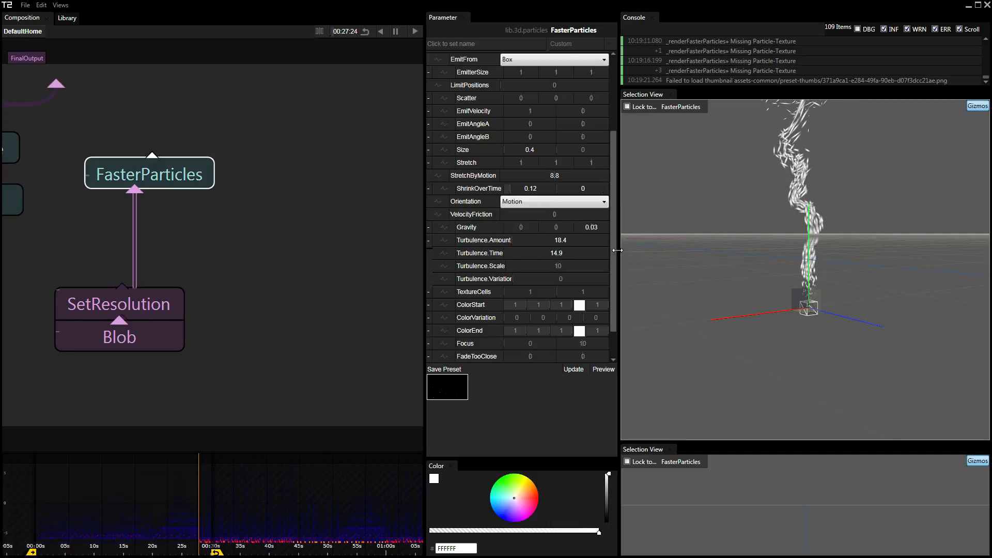
left_click_drag(556, 258, 710, 323)
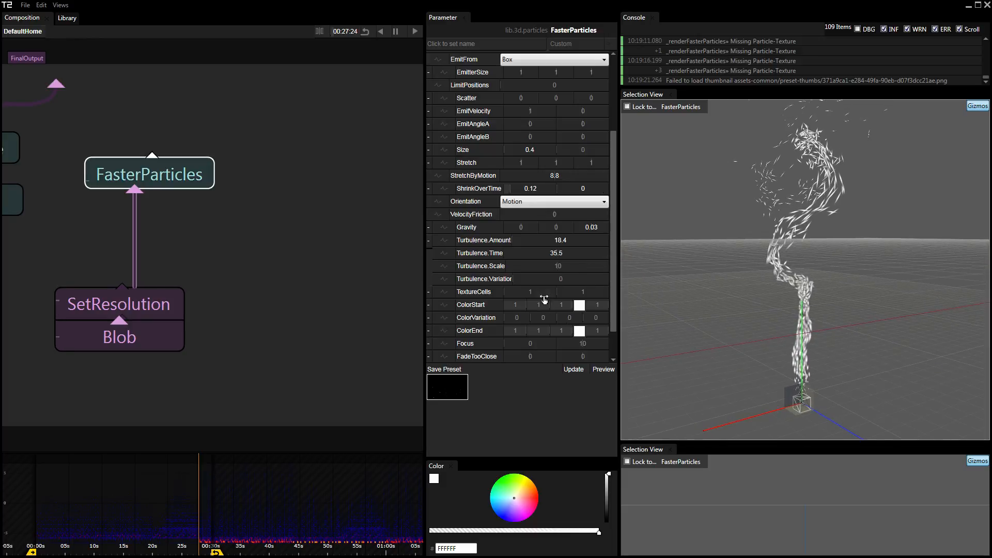
left_click_drag(555, 273, 590, 281)
left_click_drag(599, 285, 890, 300)
scroll(826, 288, "down", 4)
scroll(825, 285, "up", 2)
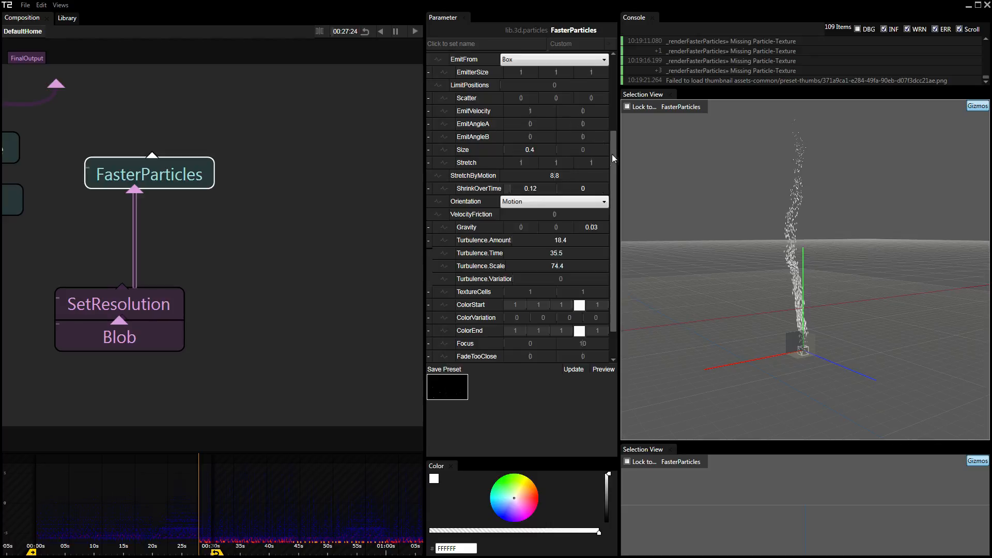
- Raise the ParticleCount of FasterParticles to 8294
scroll(612, 154, "up", 5)
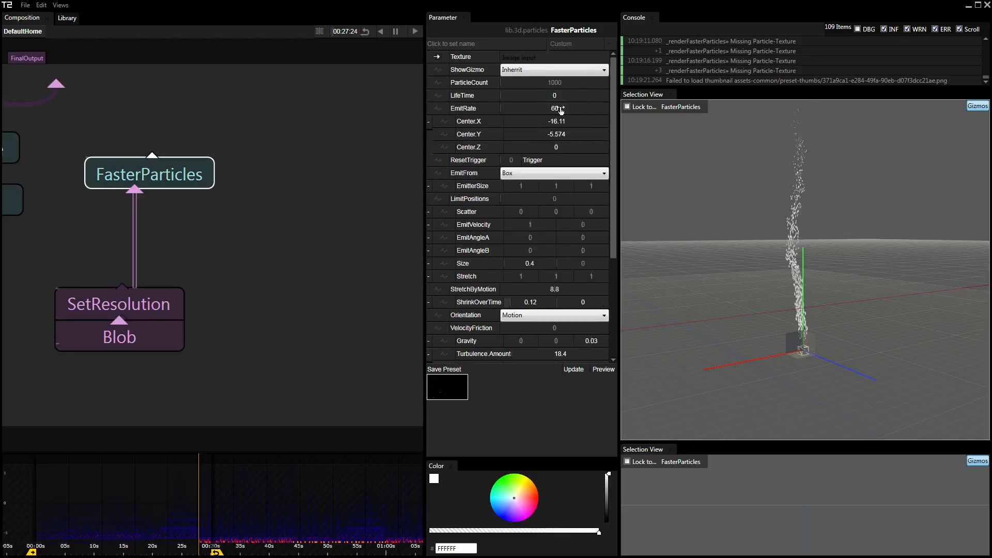
left_click_drag(554, 86, 922, 74)
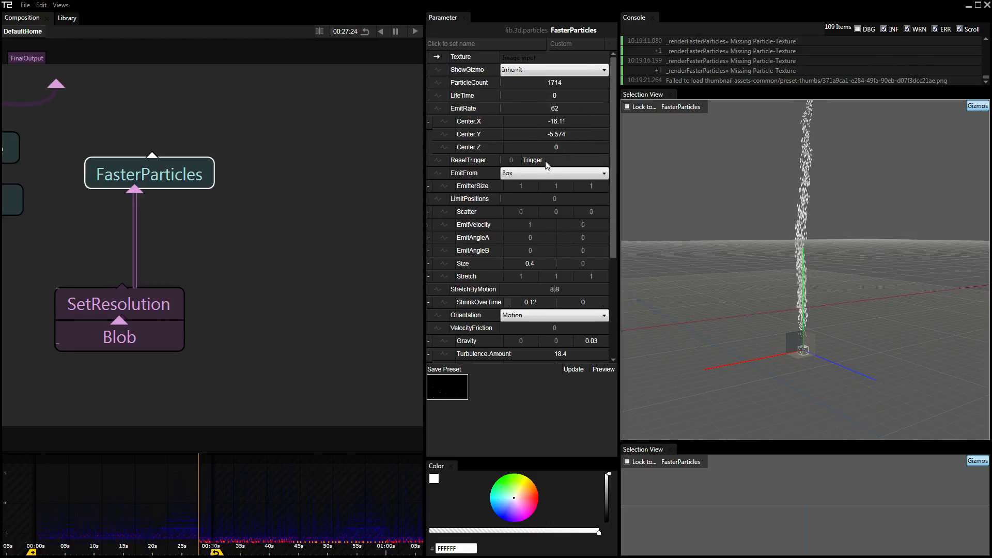
left_click_drag(551, 84, 890, 84)
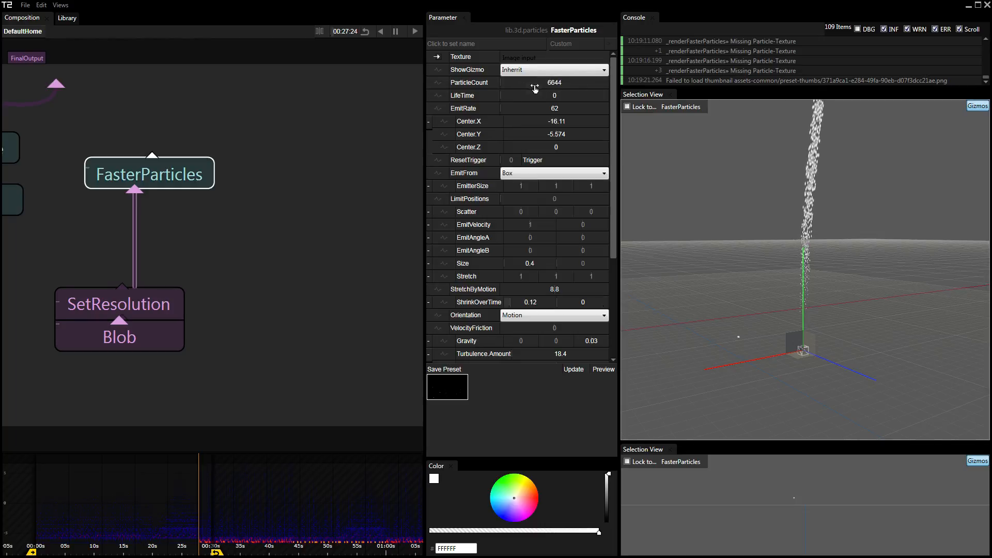
- Set EmitRate to 49 and the first EmitVelocity value to 1.54
scroll(775, 243, "down", 5)
left_click_drag(793, 244, 782, 300)
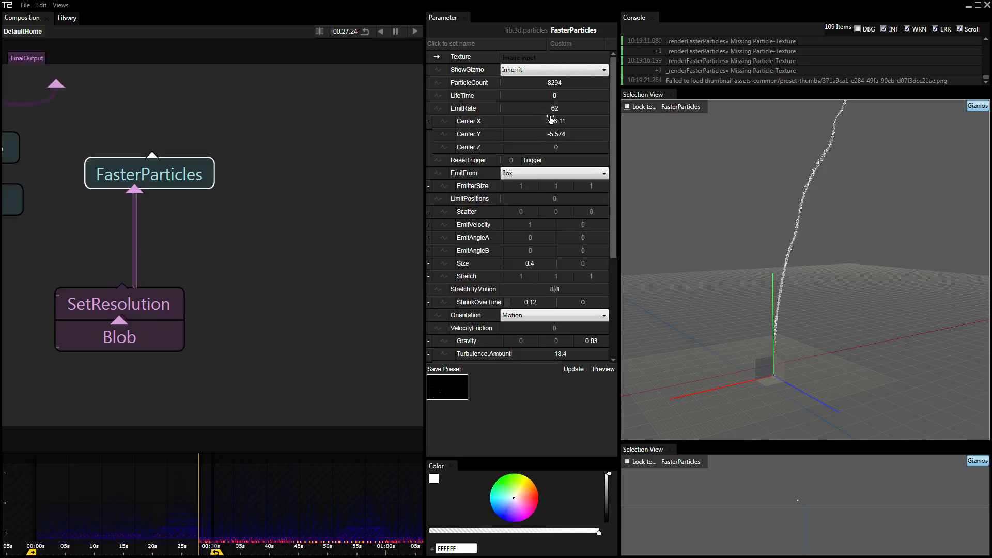
mouse_move(554, 109)
left_mouse_down()
mouse_move(591, 115)
mouse_move(553, 120)
left_mouse_up()
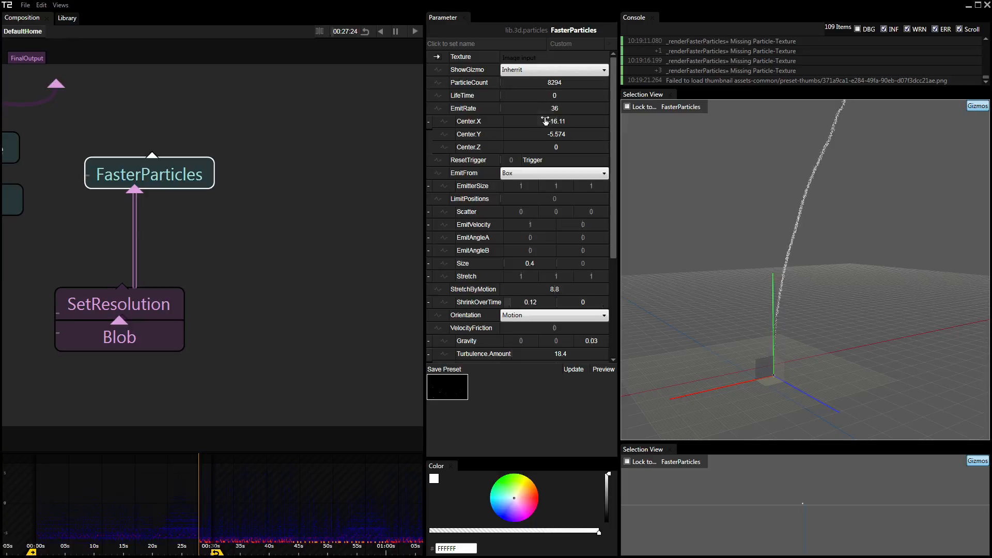
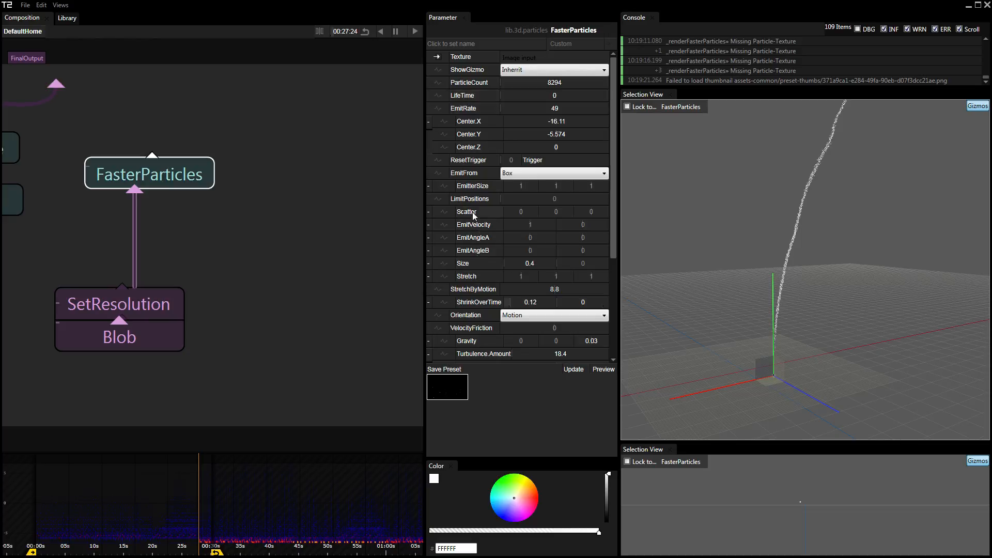
left_click_drag(531, 227, 707, 243)
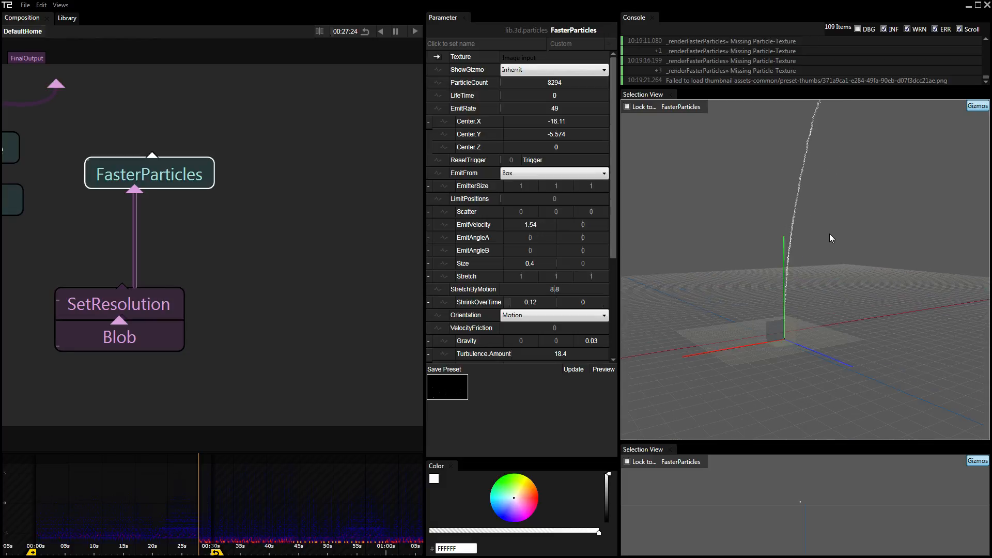
- Set Turbulence Amount to 123.7, Scale to 71 and Variation to 30.2, and view the particles from another angle
left_click_drag(614, 250, 603, 339)
left_click_drag(534, 251, 328, 282)
left_click_drag(510, 217, 726, 224)
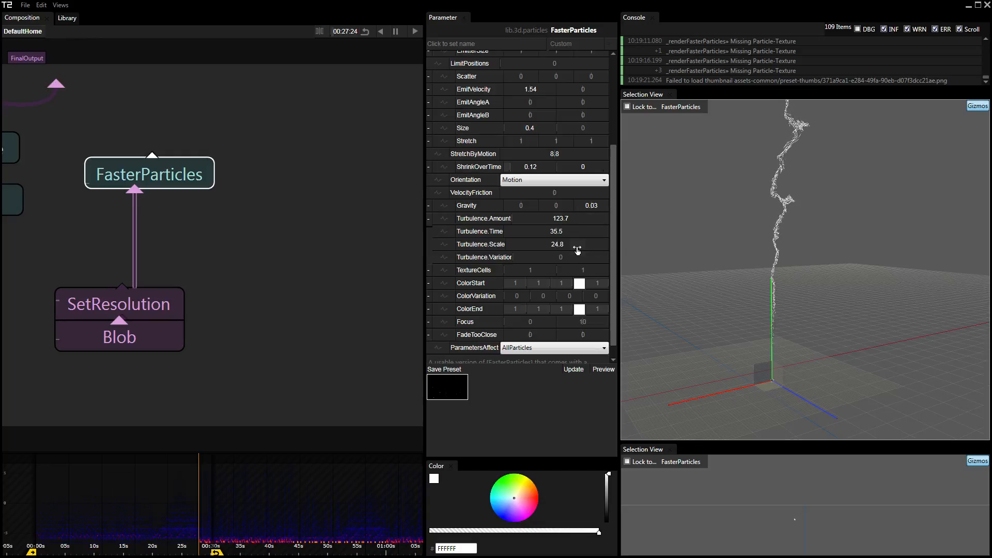
left_click_drag(577, 250, 630, 154)
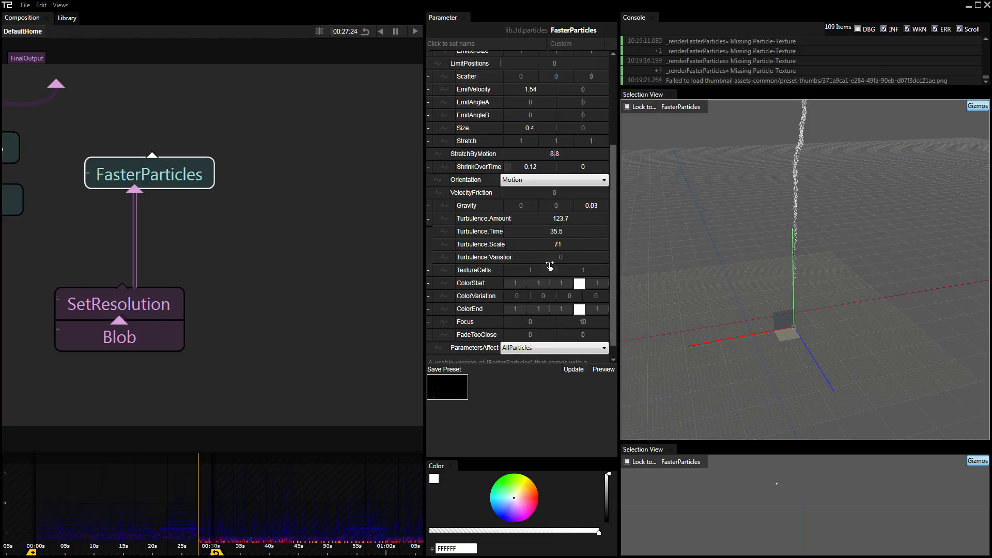
left_click_drag(548, 261, 699, 270)
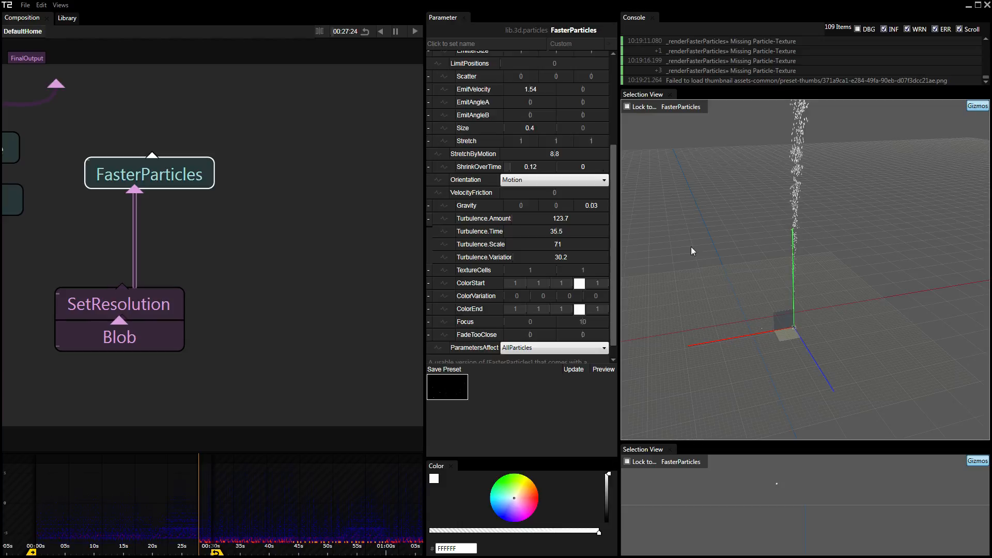
left_click_drag(748, 253, 924, 201)
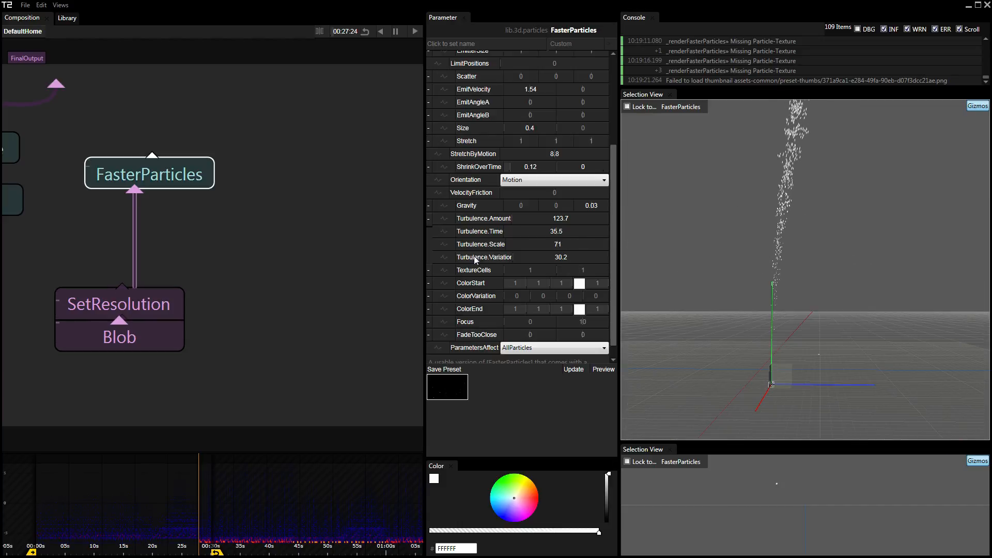
- Expand the TextureCells parameter into its separate Columns and Rows components
left_click_drag(615, 264, 612, 284)
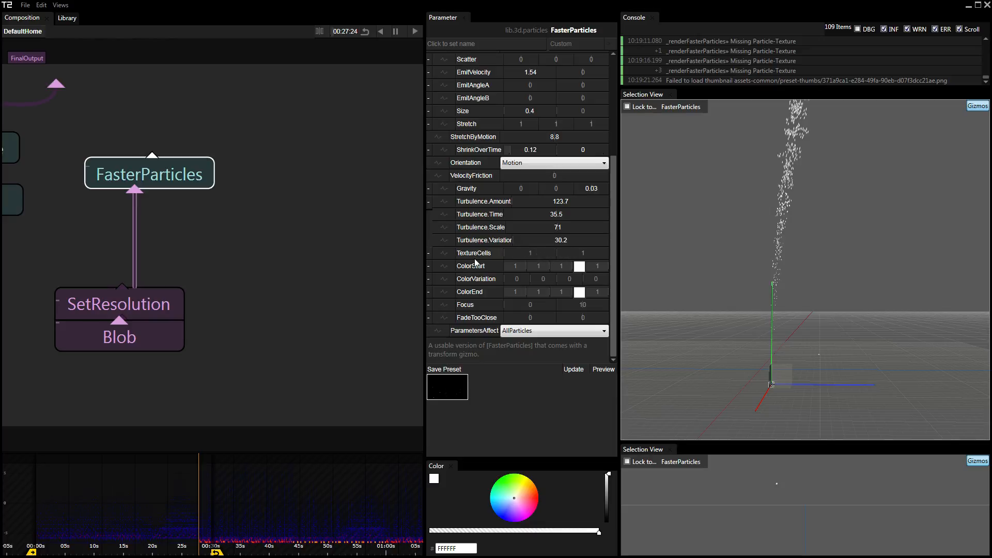
left_click(431, 258)
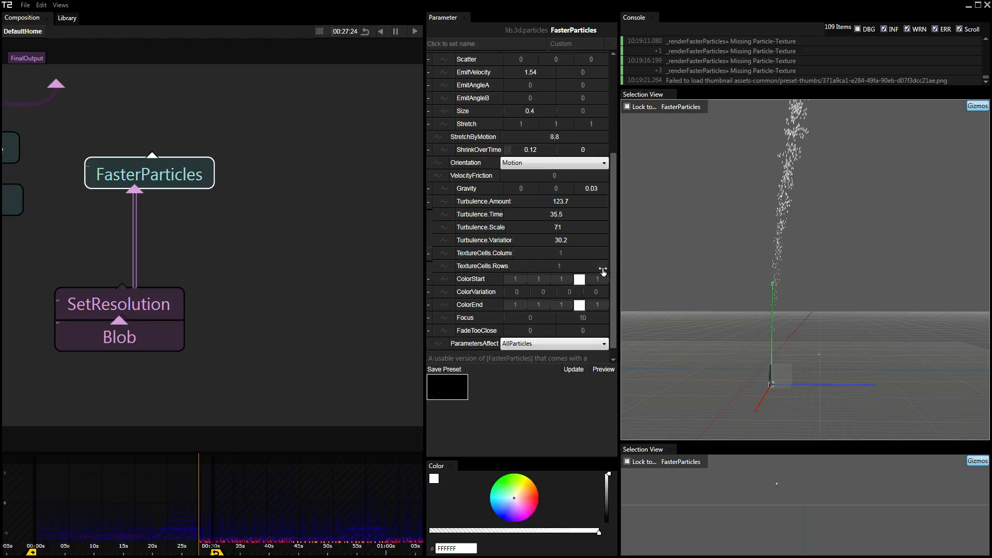
scroll(268, 335, "down", 3)
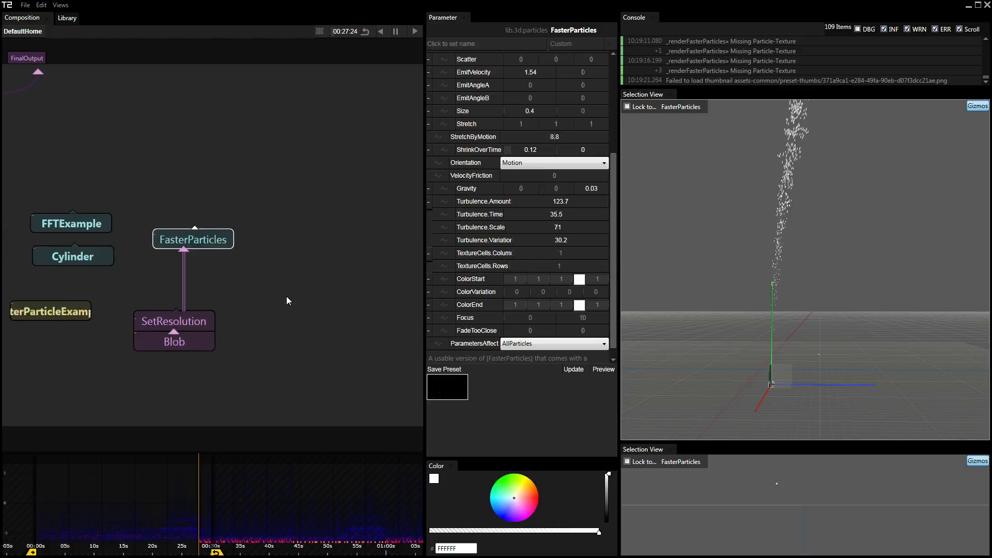
scroll(267, 252, "up", 4)
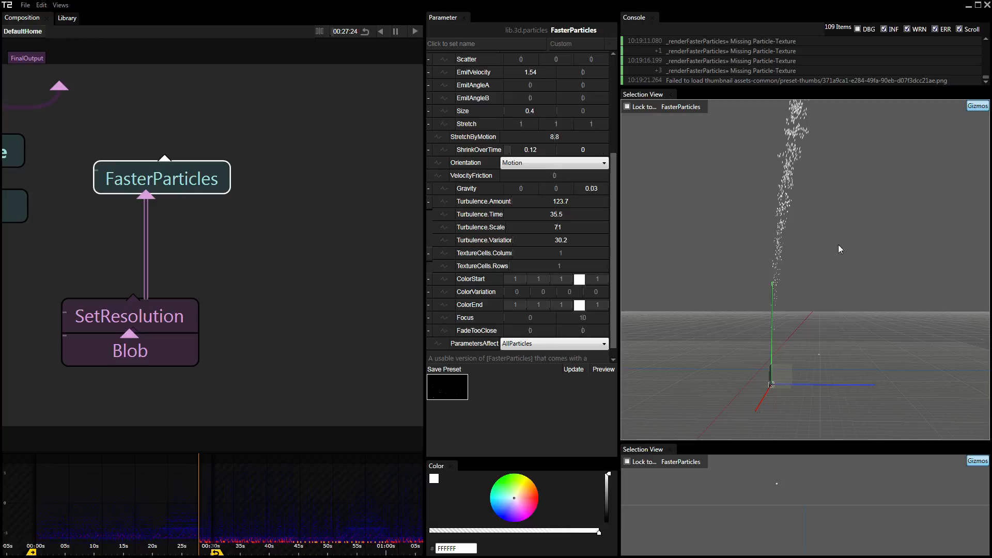
- Open the FasterParticleExamples operator and show the Camera of the dark landscape example
scroll(196, 178, "down", 5)
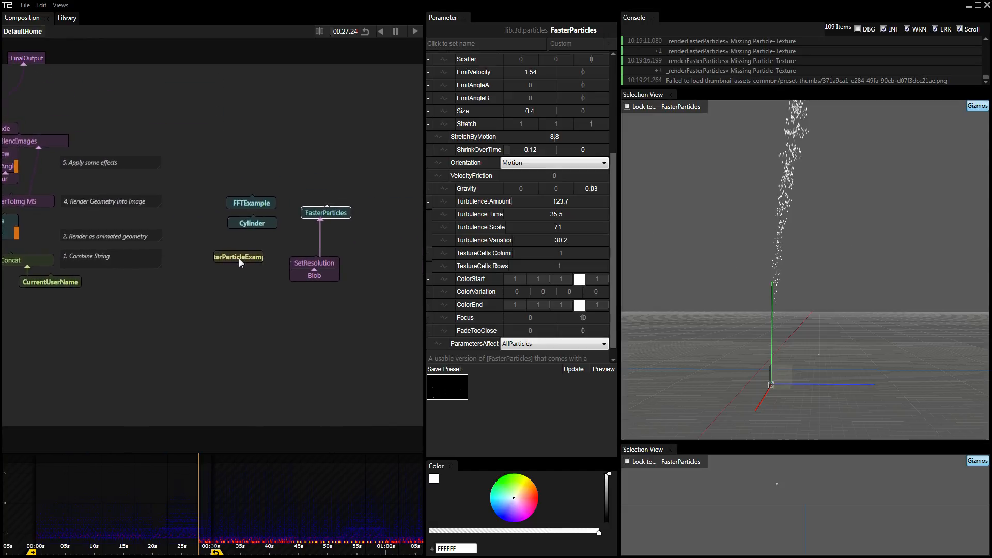
double_click(239, 257)
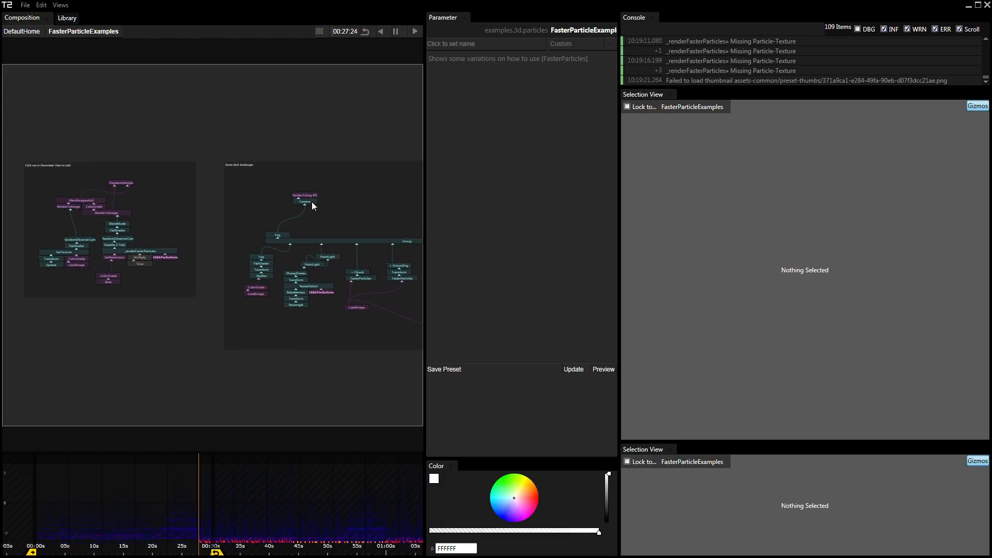
left_click(312, 202)
scroll(229, 213, "down", 3)
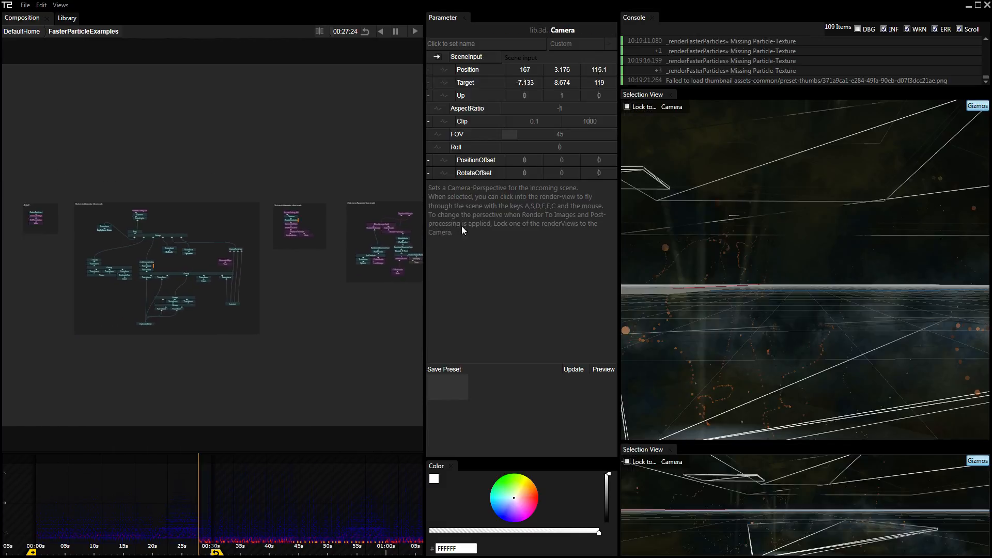
- Select the Camera of the locomotive example and lock the main Selection View to it
scroll(213, 216, "up", 4)
left_click(190, 216)
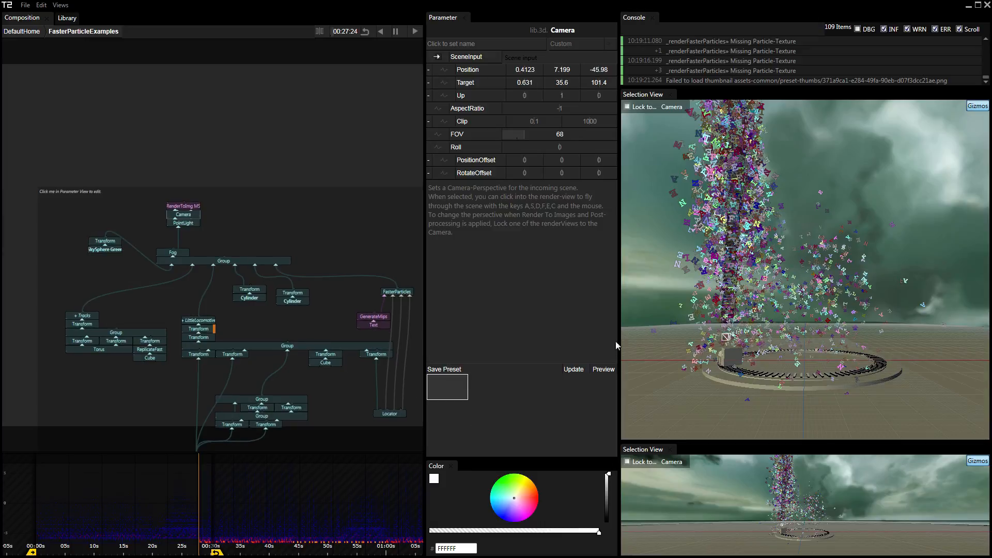
left_click_drag(312, 338, 213, 273)
left_click(638, 107)
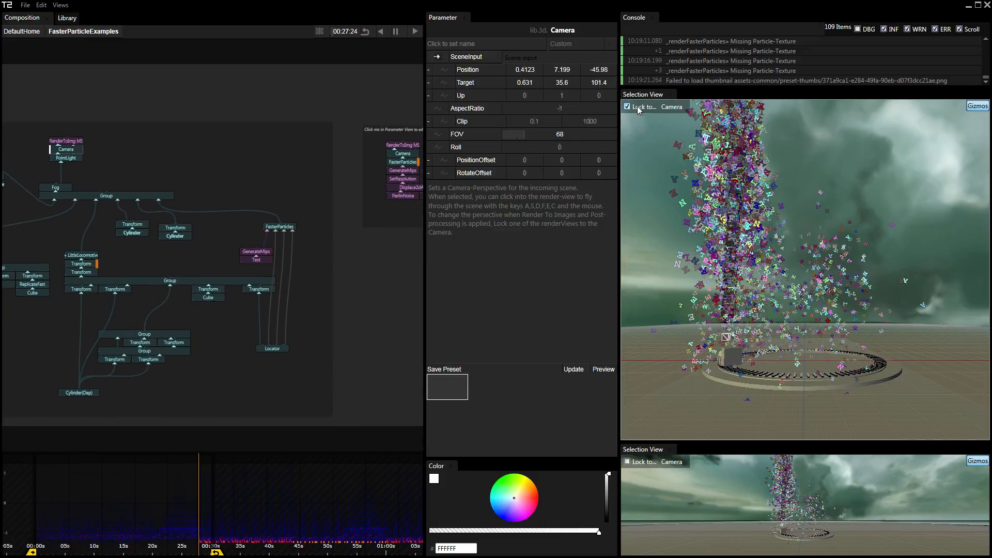
- Examine the settings of the example's Text, GenerateMips and FasterParticles operators, including the particle TextureCells
scroll(321, 331, "up", 4)
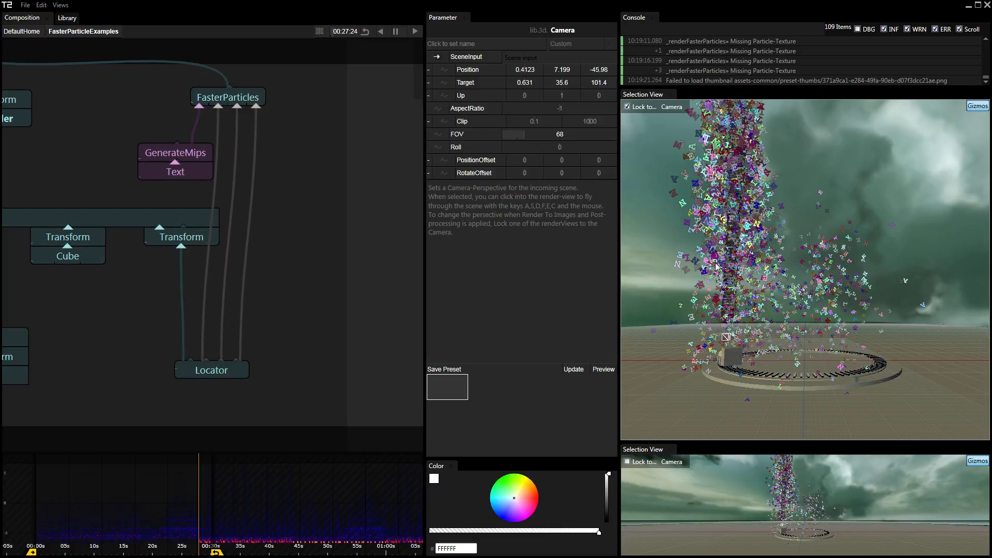
left_click(141, 172)
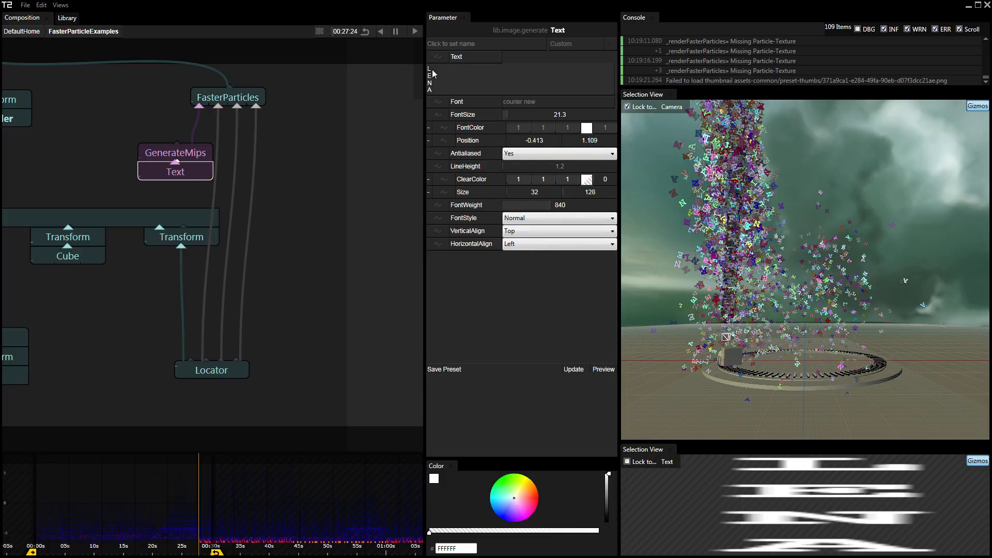
left_click(198, 154)
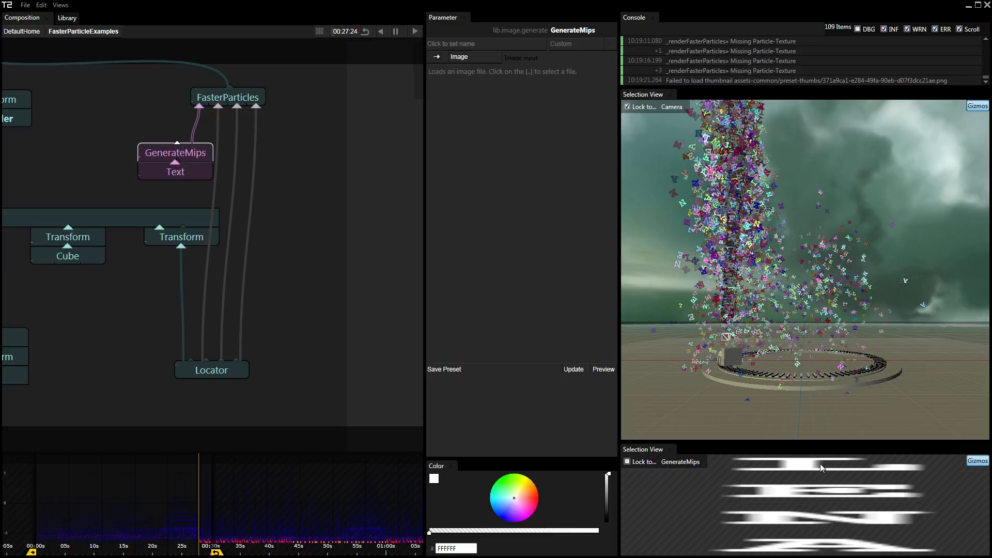
left_click(246, 99)
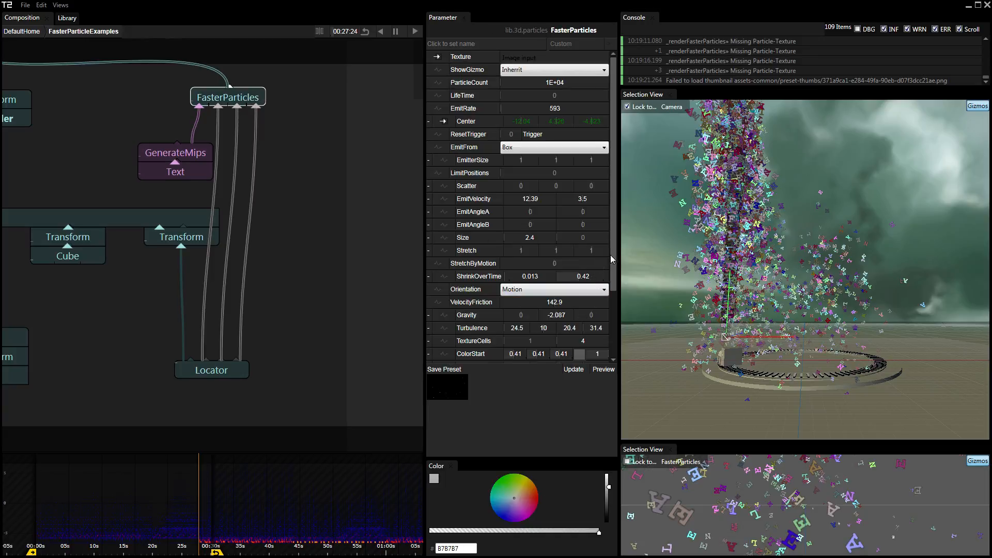
left_click_drag(615, 256, 620, 347)
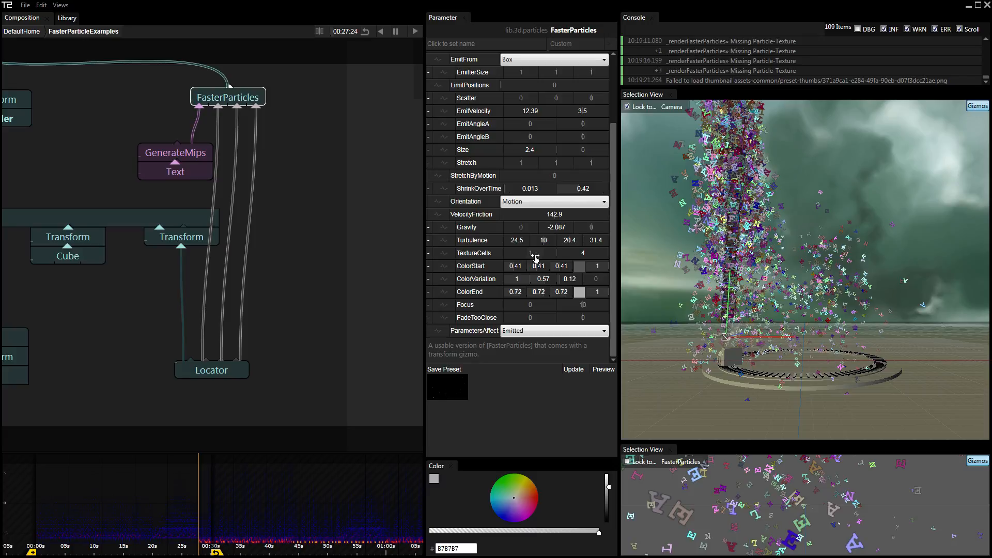
- Return to the DefaultHome composition and search for a new operator with "dust"
left_click(29, 31)
double_click(243, 291)
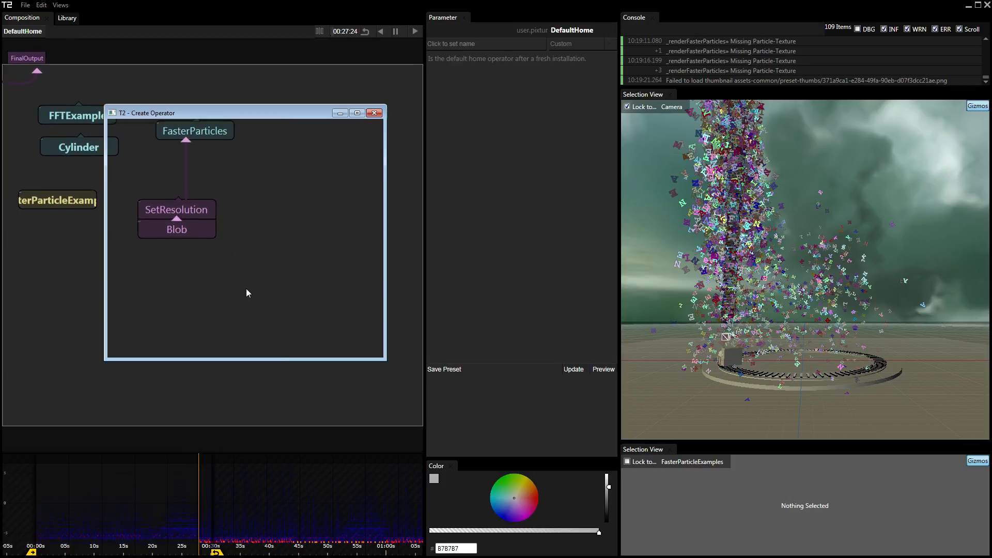
type("dust")
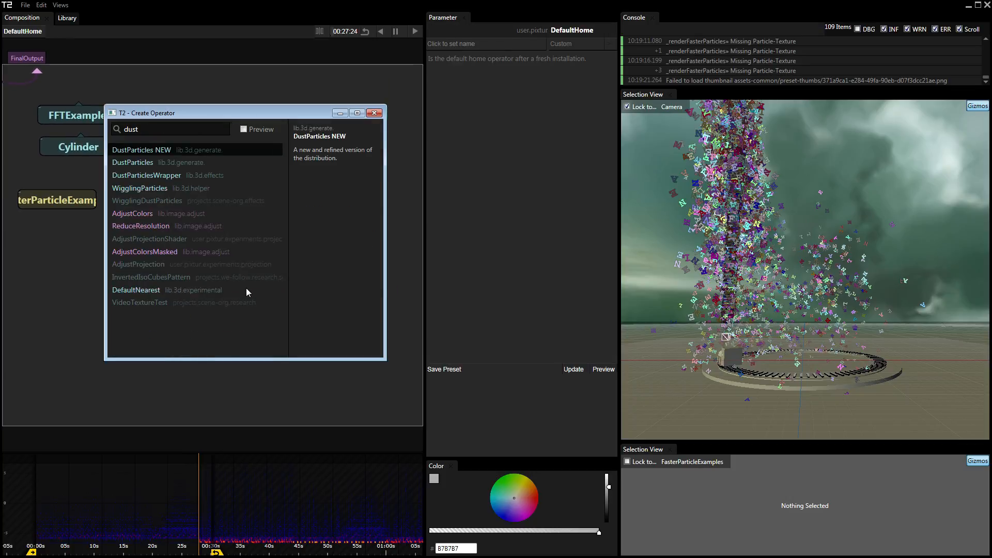
key("Down")
key("Down")
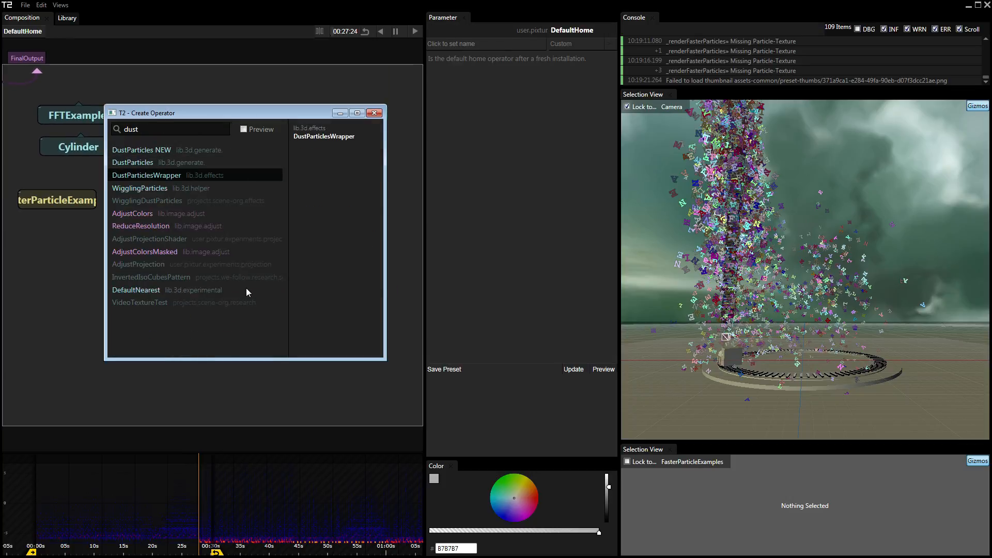
- Replace the operator search with "load" and create a LoadImage operator near the Blob
key("BackSpace")
key("BackSpace")
key("BackSpace")
key("BackSpace")
type("load")
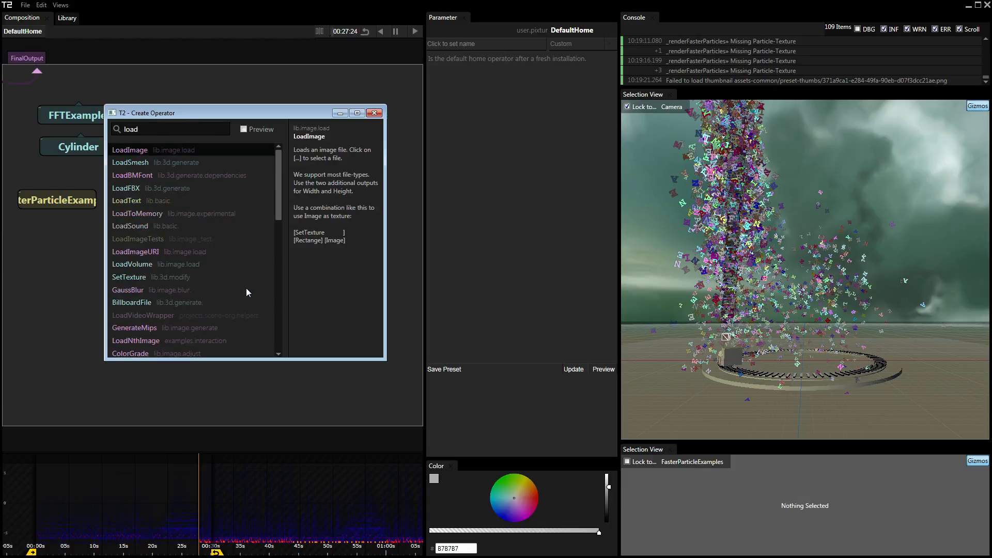
key("Return")
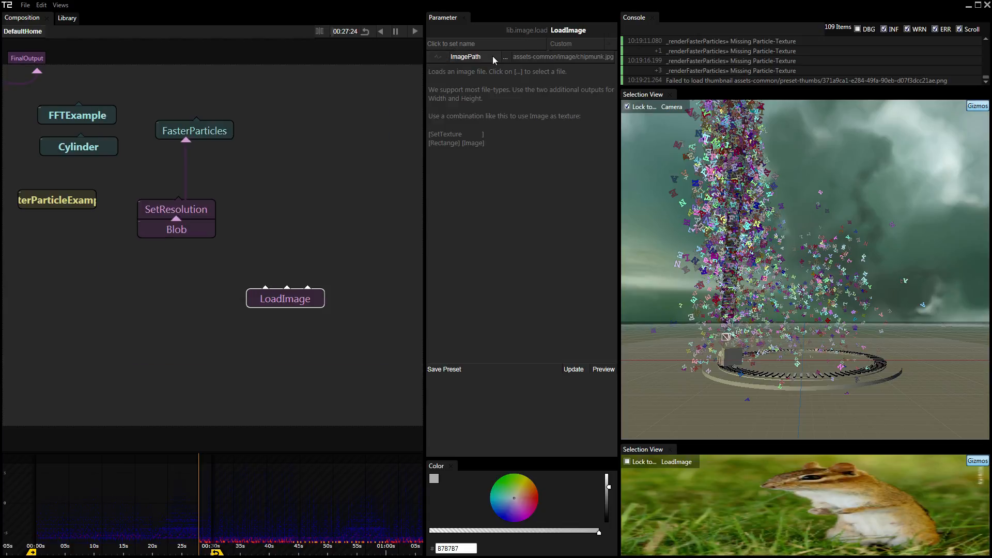
- Set the LoadImage operator's ImagePath to blurred_particles.png from the assets-common image folder
left_click(506, 57)
left_click(289, 87)
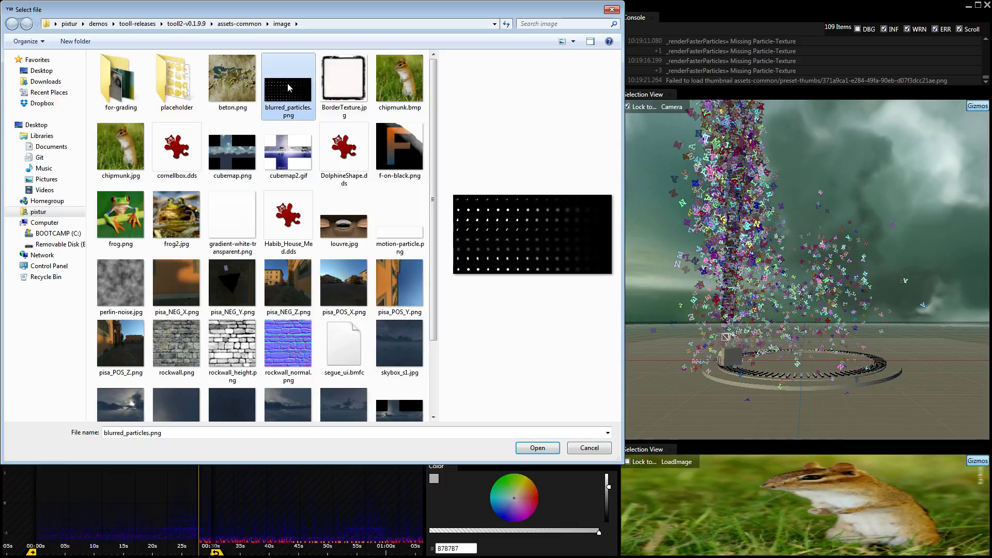
left_click(538, 449)
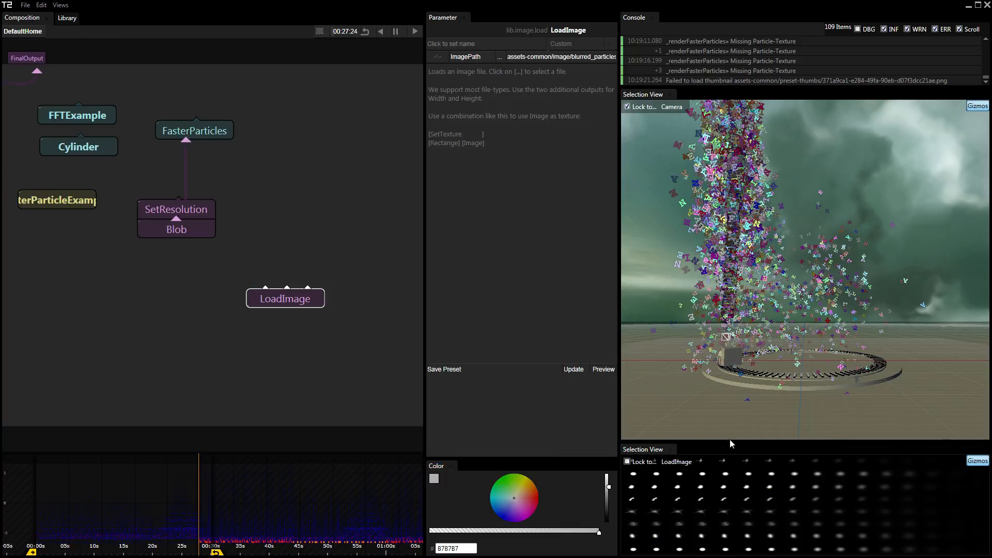
- Enlarge the lower selection view, unlock the upper one from the Camera, and display LoadImage in it
left_click_drag(731, 443, 731, 412)
left_click(197, 130)
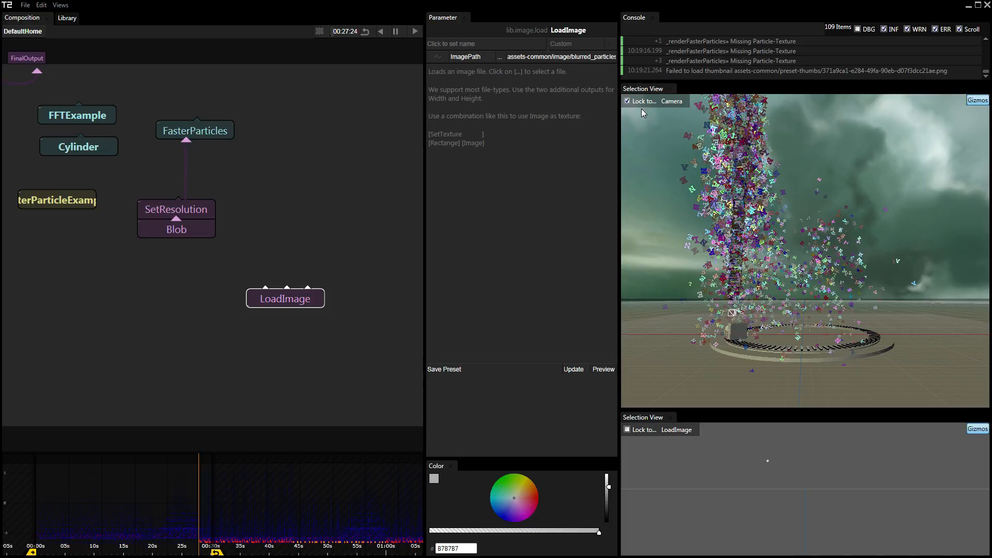
left_click(637, 103)
left_click(297, 307)
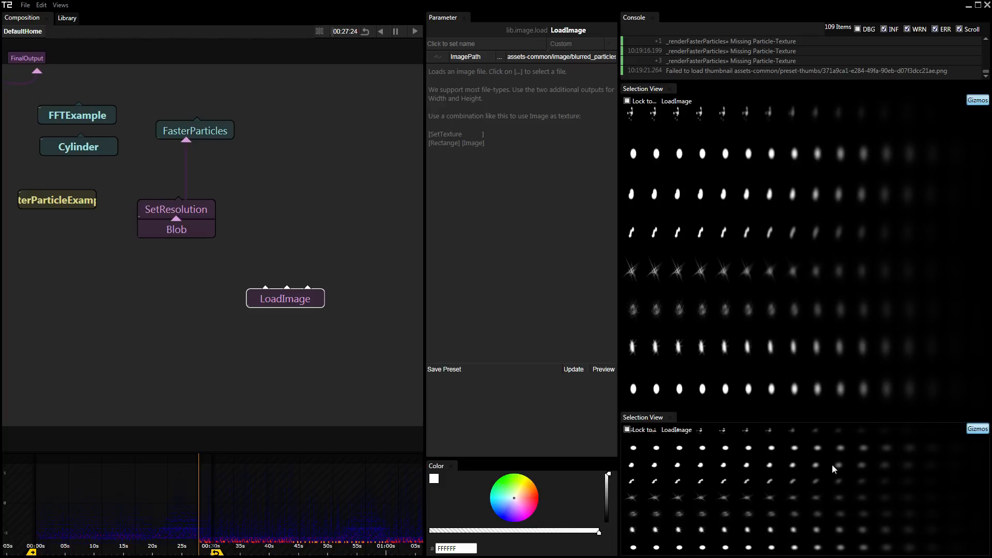
- Connect LoadImage to FasterParticles' Texture input in place of SetResolution and space the two operators apart
left_click_drag(281, 309, 208, 138)
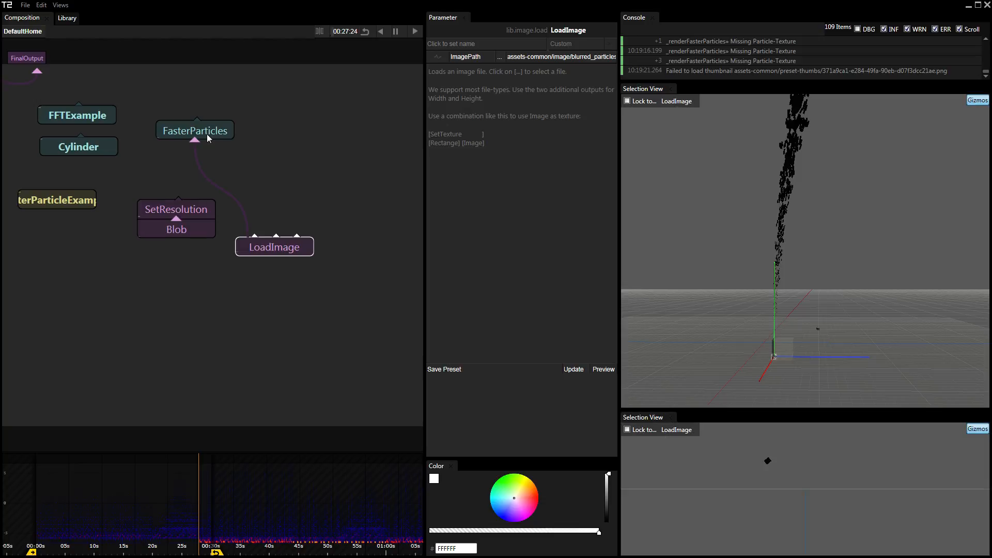
left_click(208, 137)
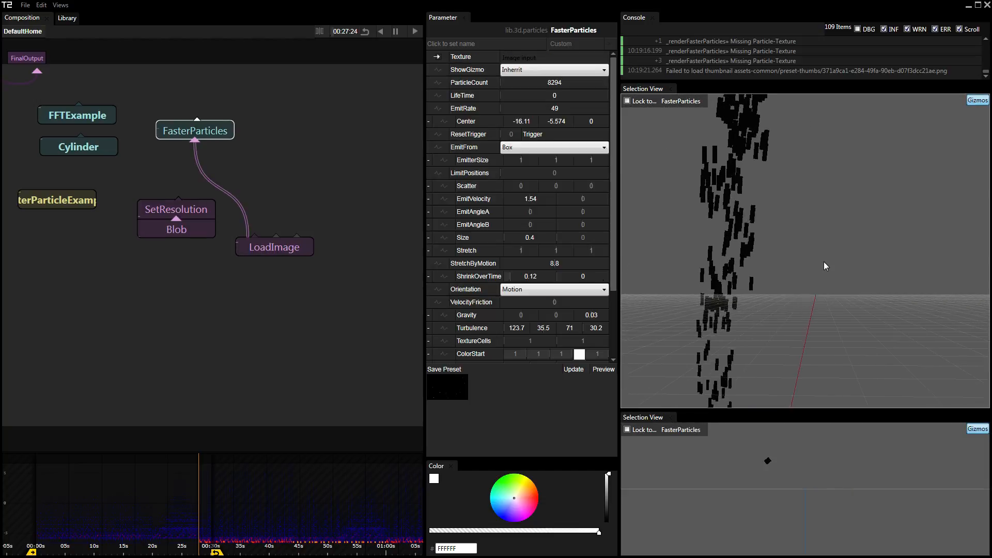
left_click_drag(274, 254, 273, 272)
left_click_drag(211, 129, 240, 140)
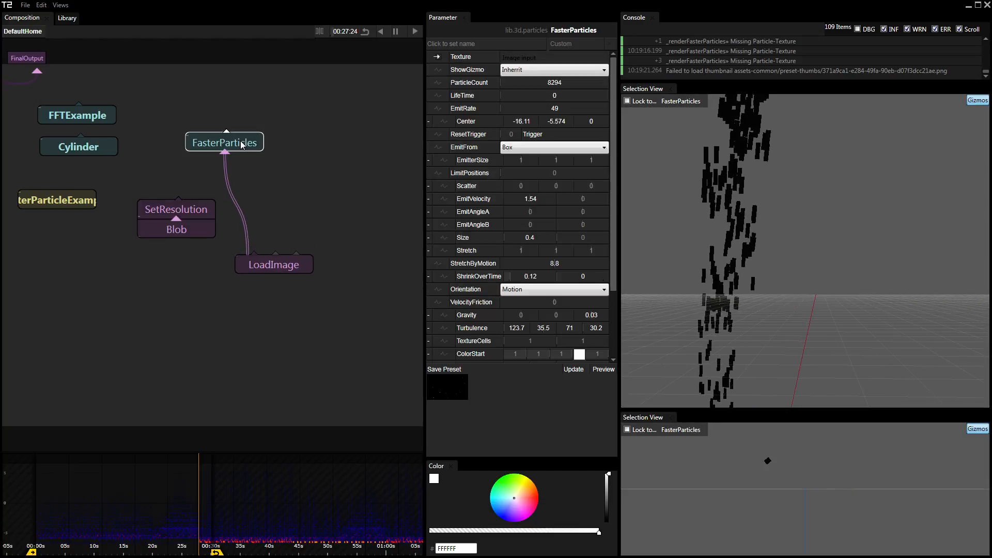
- Add a BlendMode operator in Add mode on top of FasterParticles and lock the upper selection view to it
key("Tab")
type("blen")
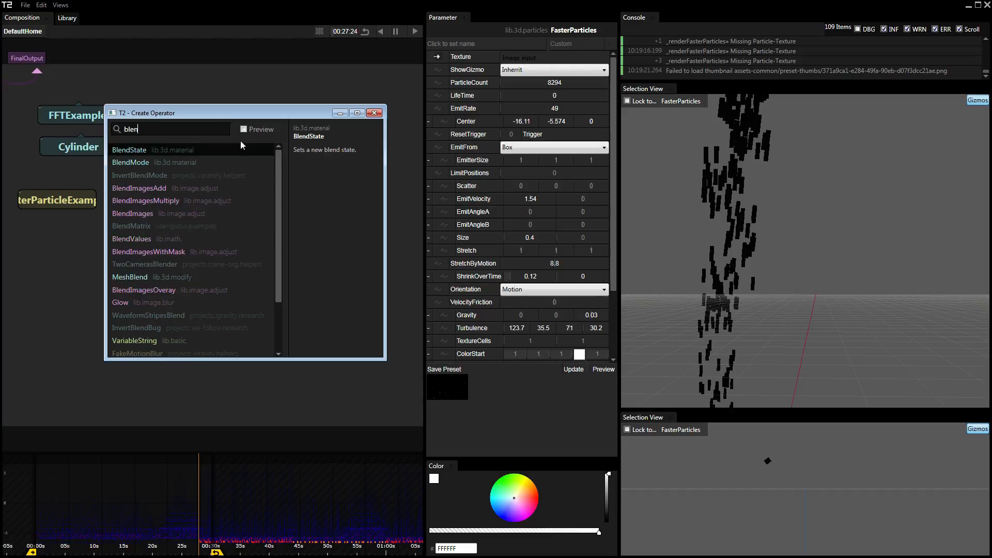
key("Down")
key("Return")
left_click(539, 71)
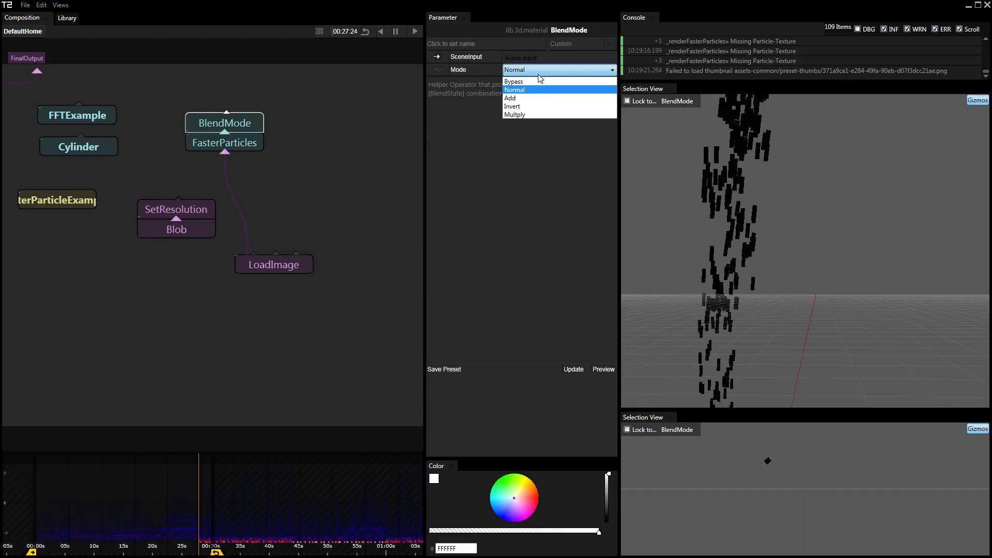
left_click(535, 98)
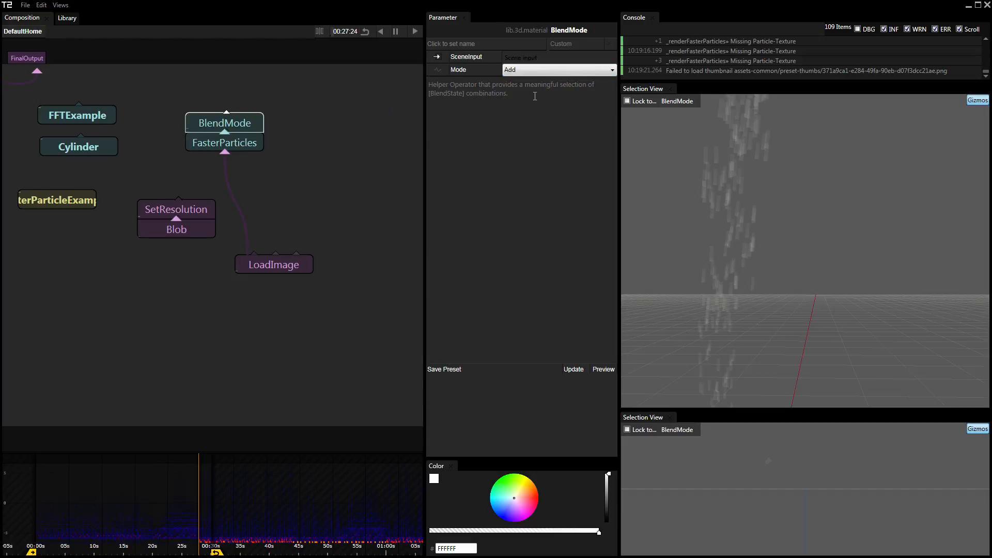
left_click(627, 100)
- Set FasterParticles' TextureCells to 16 by 8 to match the cell grid of the loaded image
left_click(289, 270)
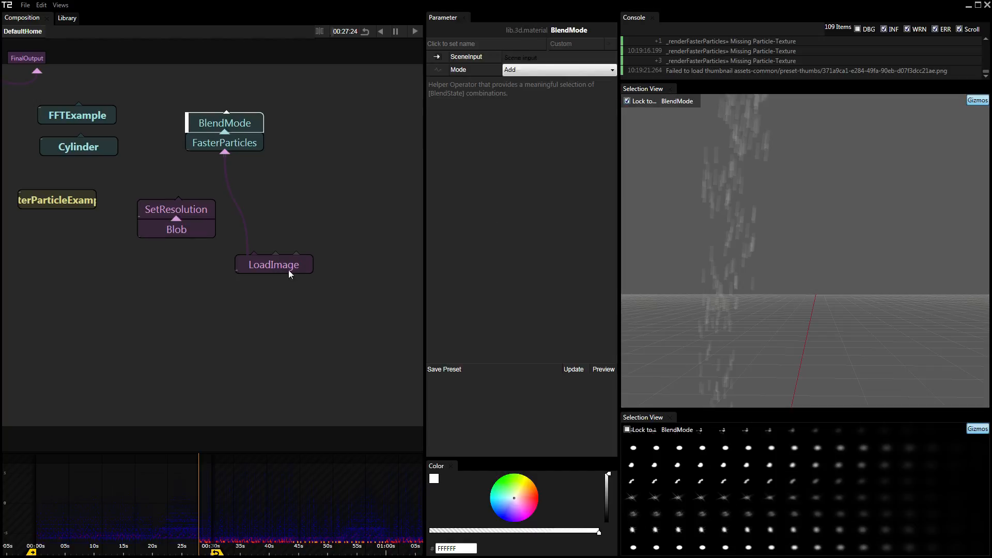
left_click(252, 146)
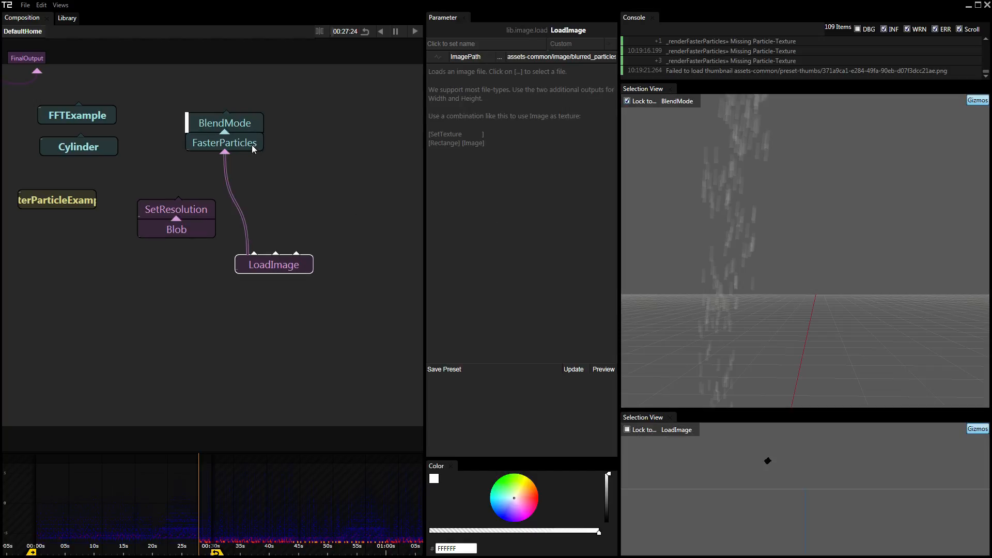
left_click_drag(616, 172, 621, 291)
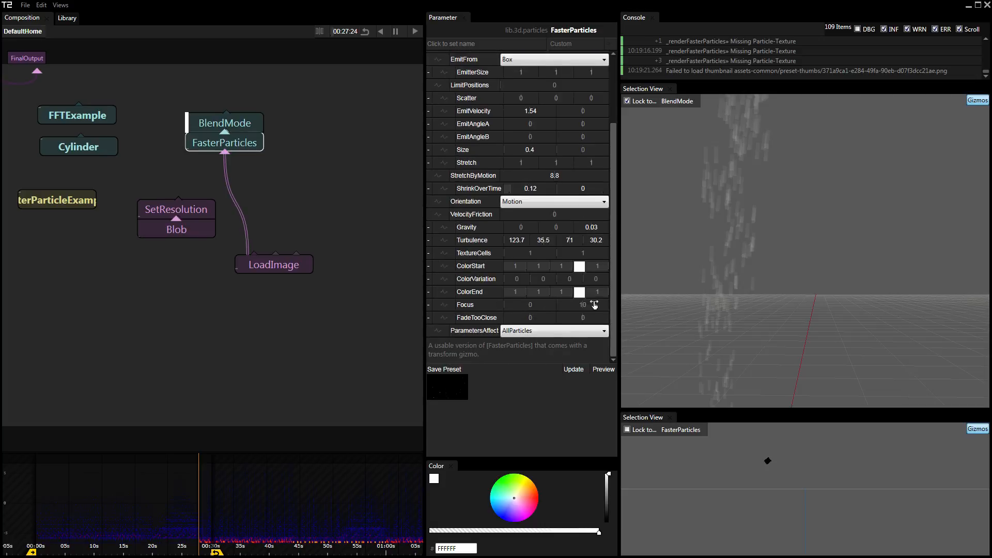
left_click(527, 258)
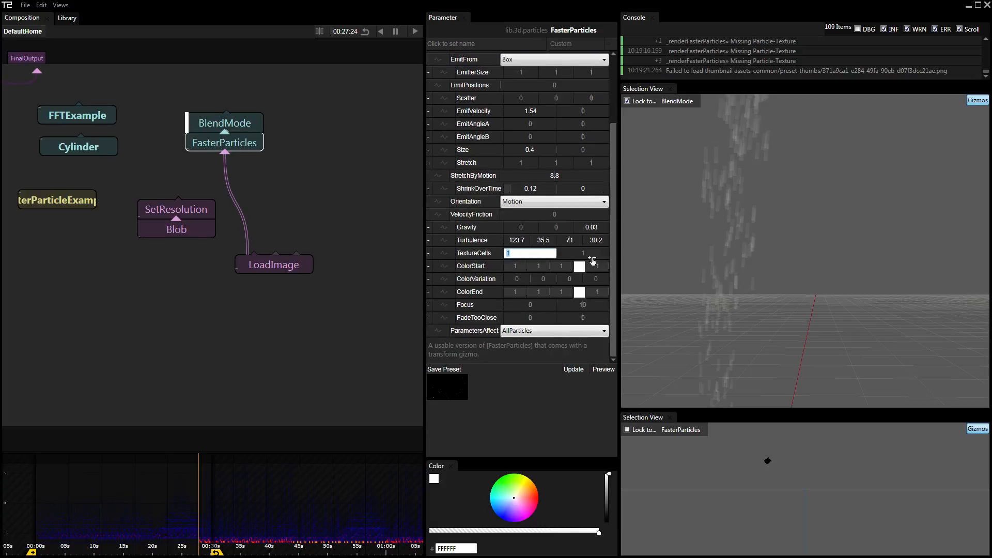
type("16")
left_click(593, 255)
type("8")
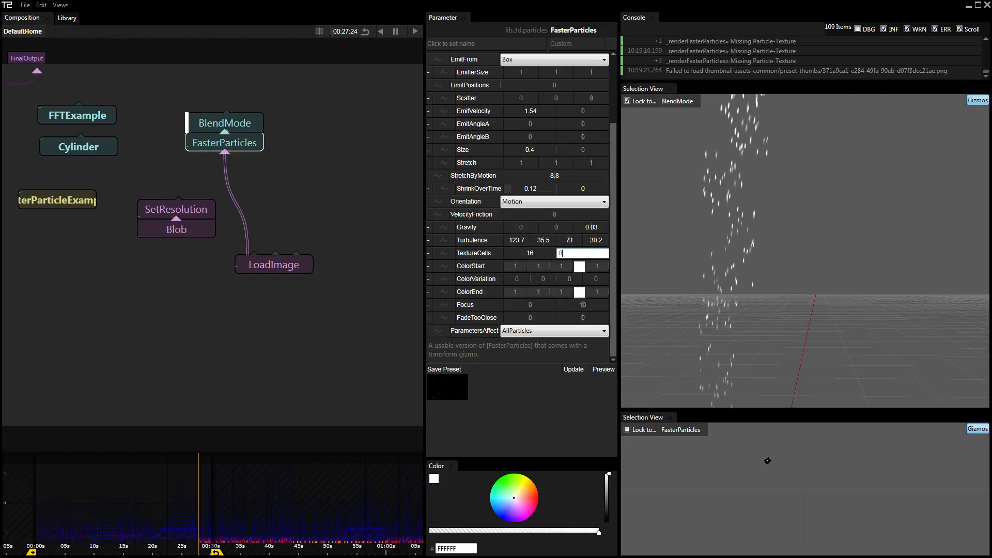
- Reset FasterParticles' StretchByMotion to 0 and set the particle Size to 2.2
left_click(827, 274)
scroll(816, 276, "up", 4)
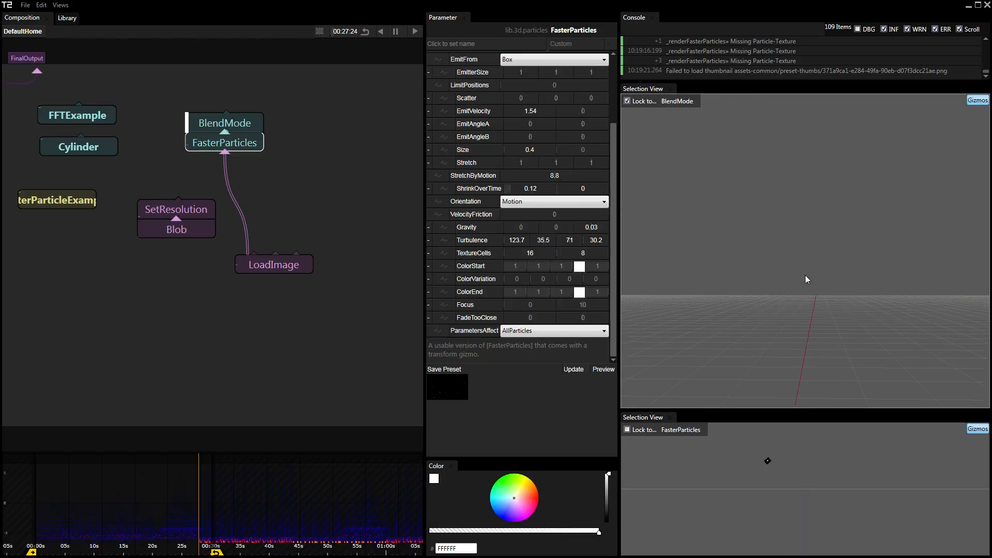
scroll(809, 271, "down", 3)
left_click_drag(816, 267, 867, 255)
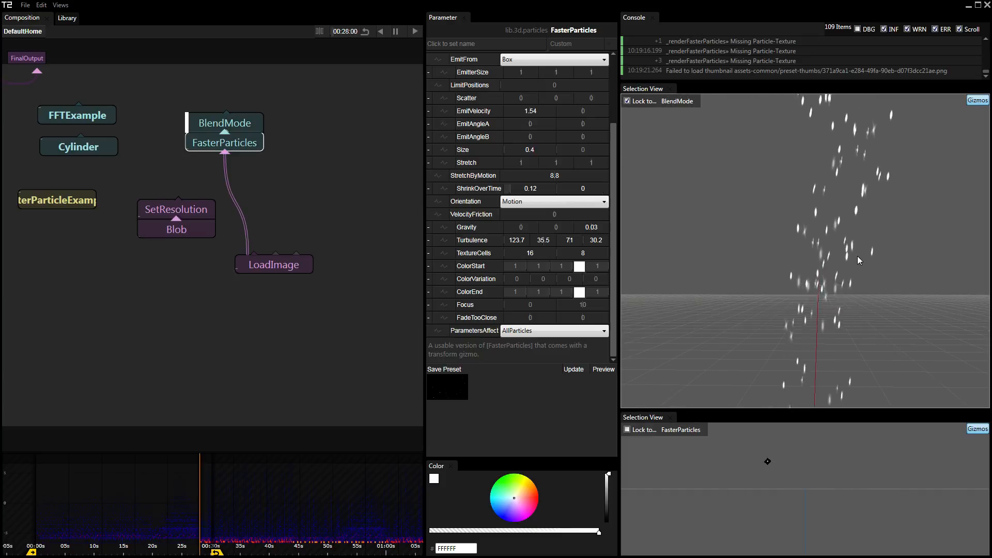
scroll(812, 246, "up", 3)
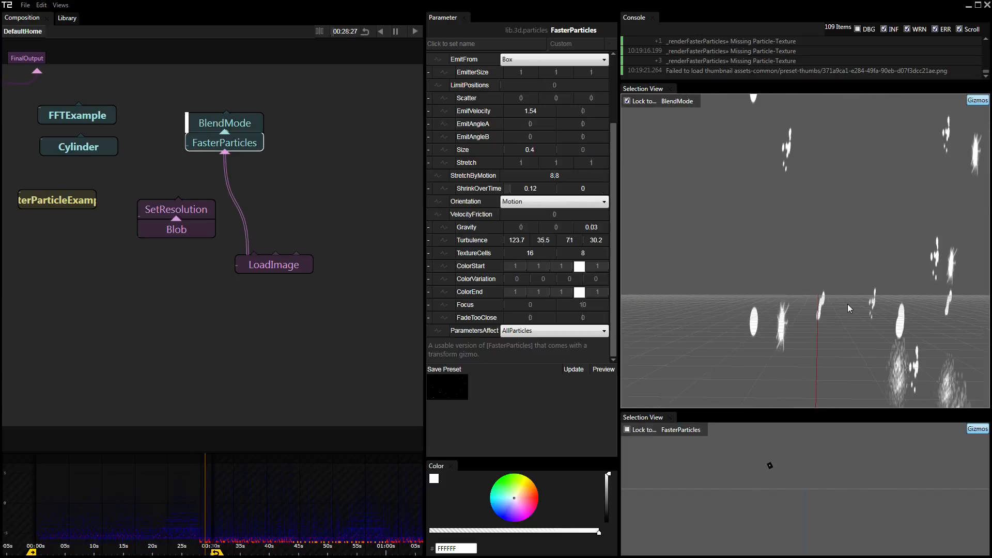
scroll(850, 303, "down", 3)
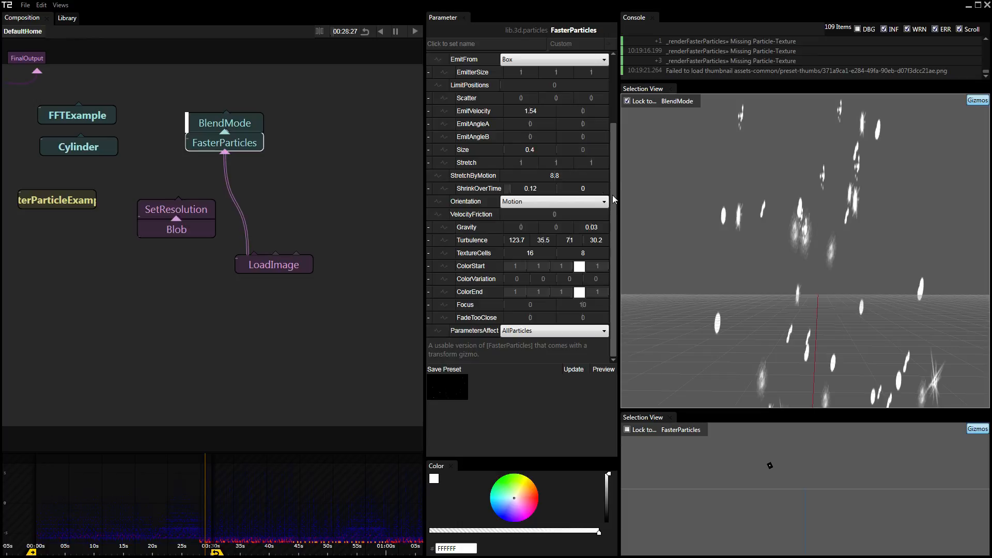
right_click(562, 181)
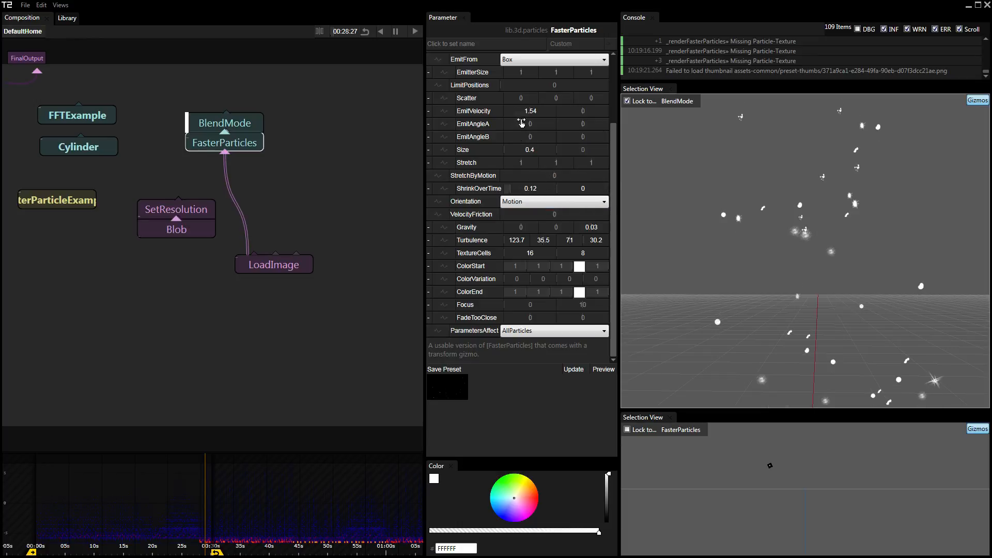
mouse_move(530, 152)
left_mouse_down()
mouse_move(566, 154)
mouse_move(540, 154)
left_mouse_up()
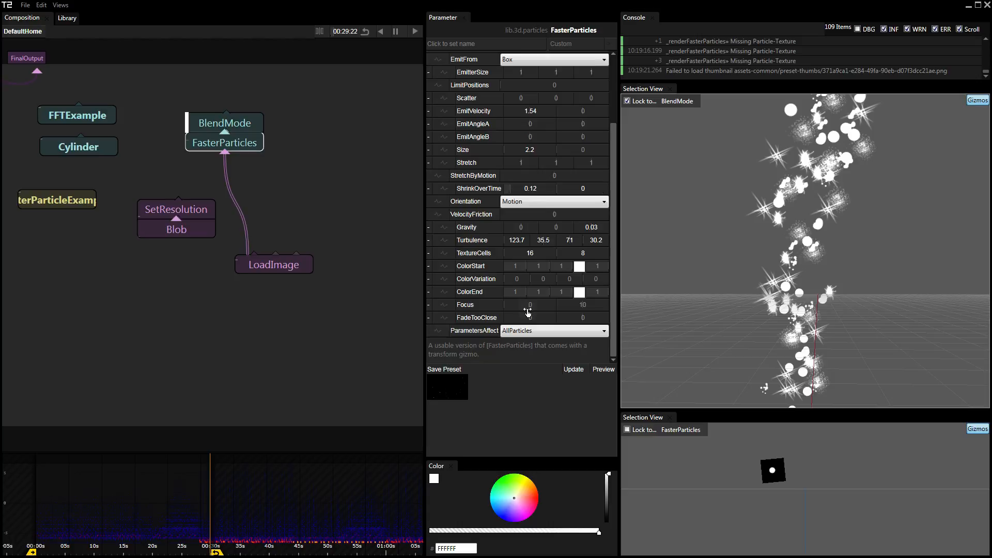
- Set FasterParticles' Focus to 0.7 and inspect the particles at close range and from a distance
left_click_drag(528, 311, 532, 313)
left_click_drag(776, 259, 810, 267)
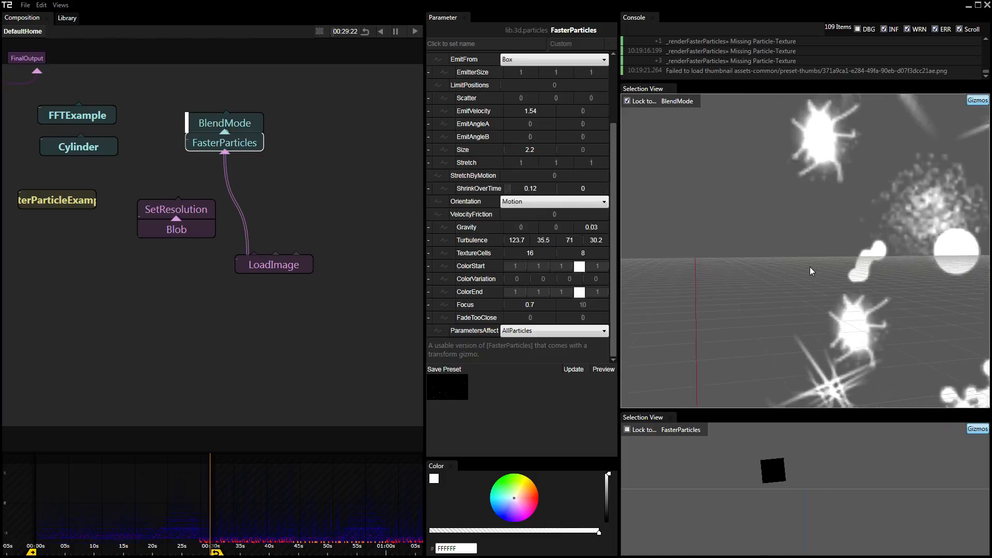
left_click_drag(811, 266, 897, 259)
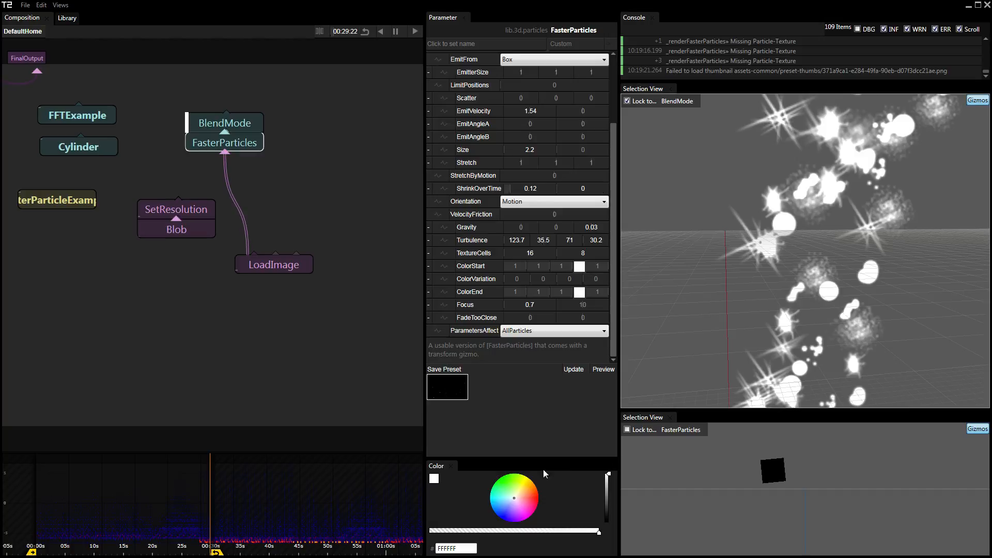
- Set the particles' ColorStart to red FF0020 and return Focus to 0
left_click(539, 501)
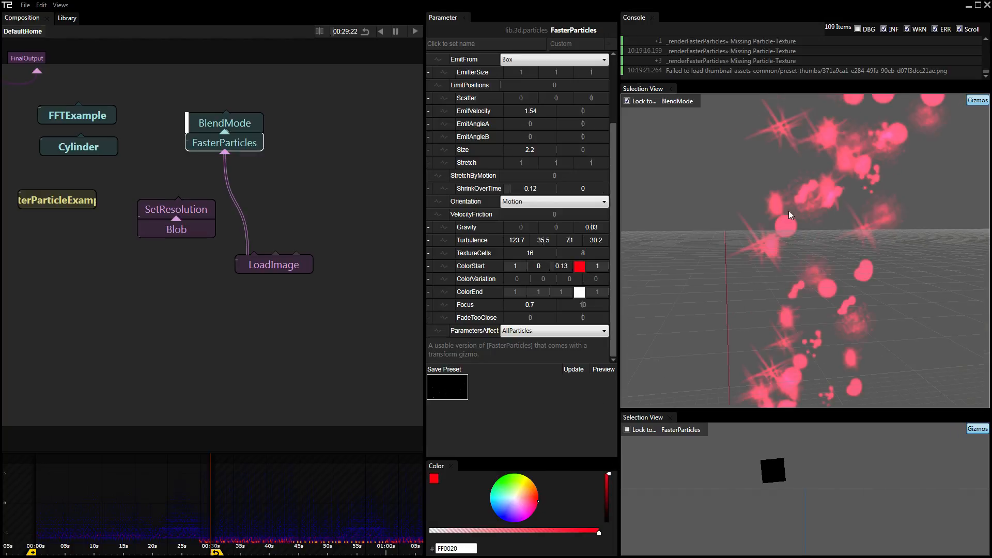
left_click_drag(531, 308, 266, 301)
scroll(914, 262, "down", 5)
- Set the particles' ColorEnd to FF0056 and inspect the column's color from near and far
left_click(586, 293)
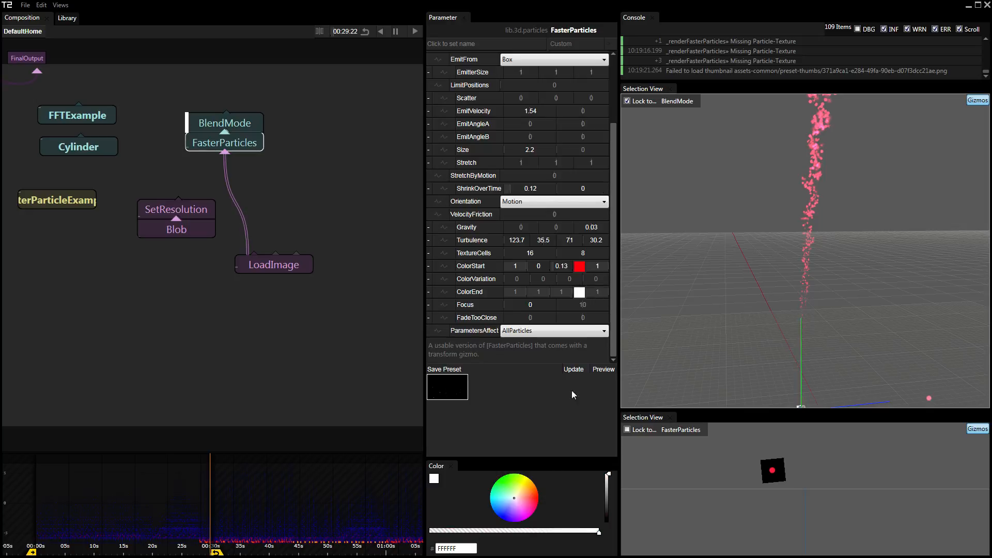
left_click(538, 507)
scroll(797, 243, "up", 3)
scroll(802, 233, "down", 4)
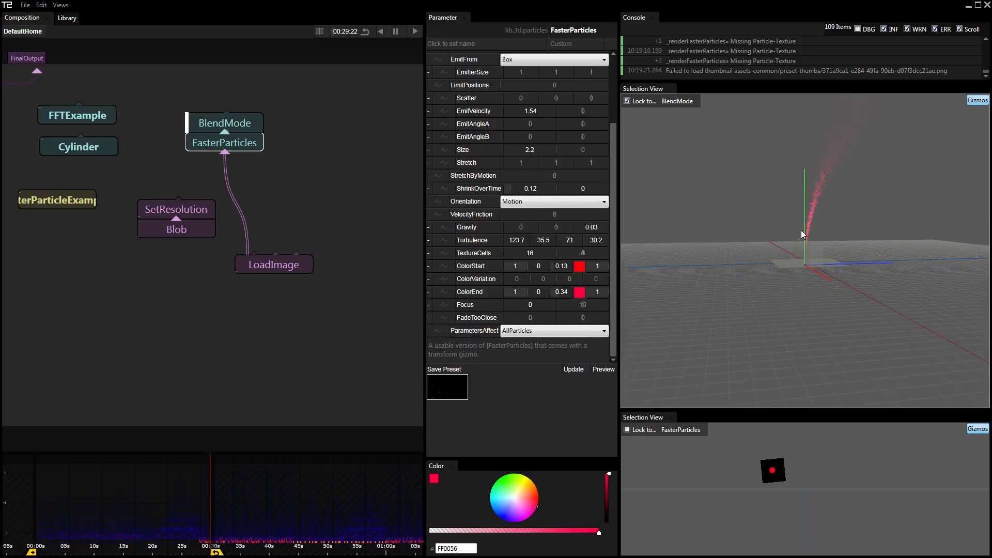
scroll(801, 233, "up", 5)
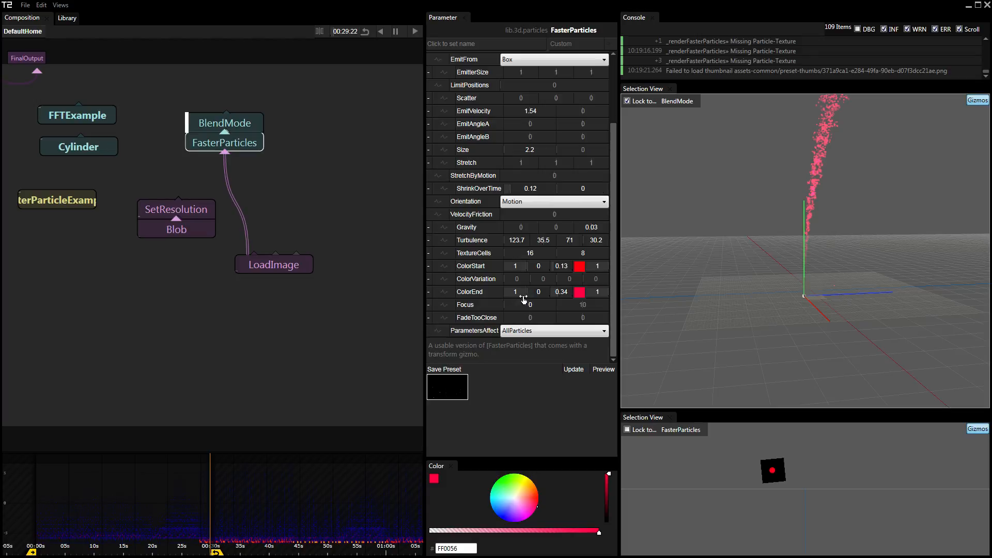
scroll(835, 256, "up", 2)
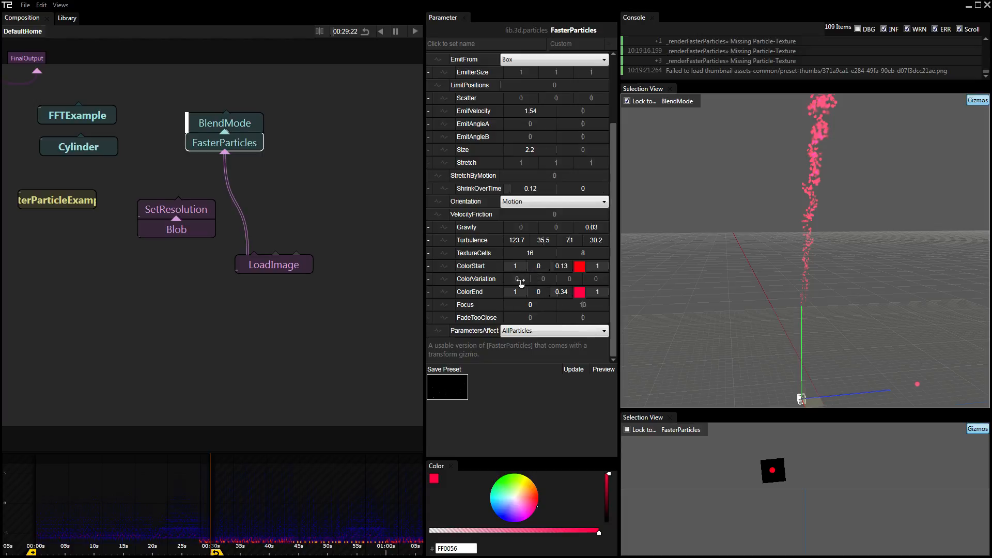
- Reset ColorStart and ColorEnd to white, and set ColorVariation to hue 0.55, saturation 1 and brightness 1
left_click(480, 267)
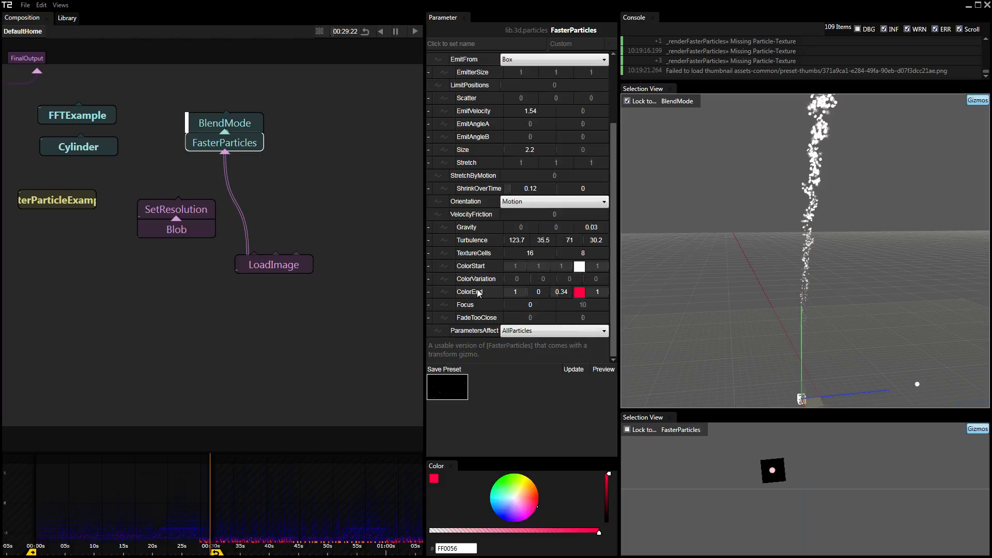
left_click(477, 290)
left_click_drag(513, 280, 722, 286)
left_click_drag(539, 284, 643, 288)
left_click(429, 280)
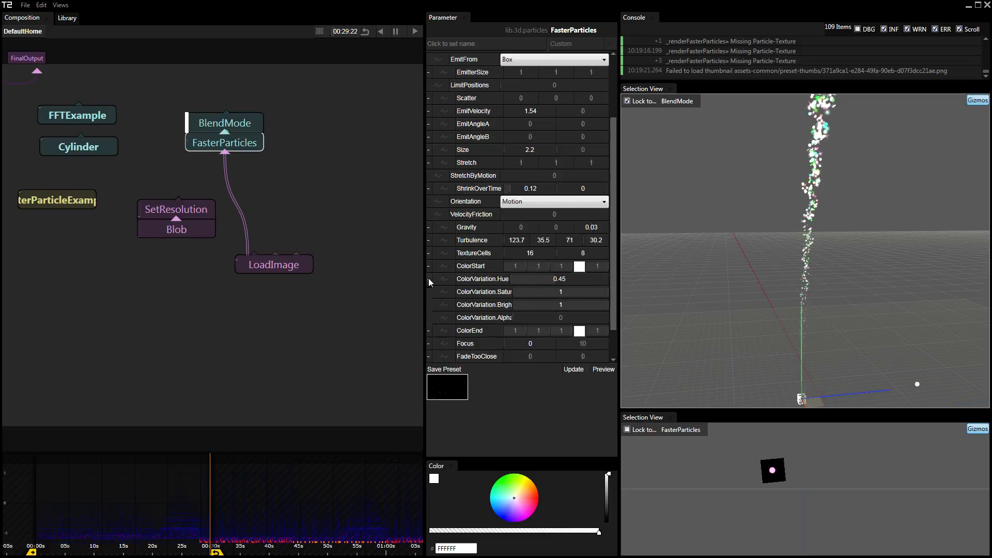
scroll(803, 247, "up", 5)
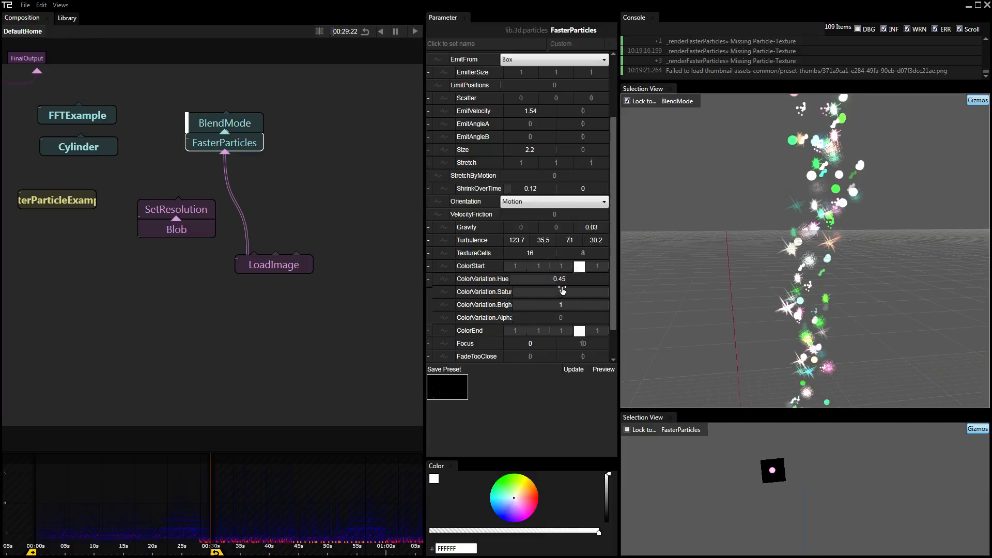
left_click_drag(567, 283, 575, 285)
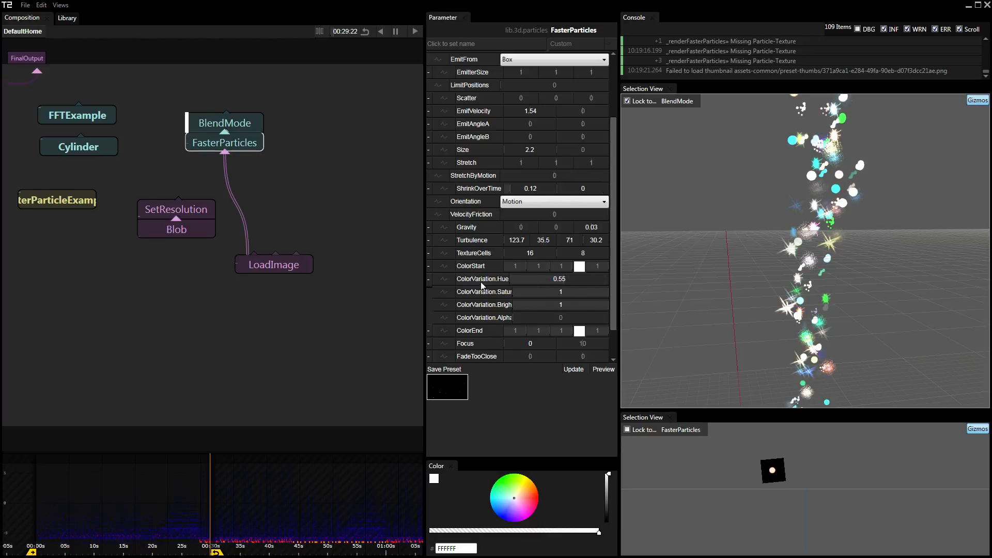
- Set ColorStart to 1, 0, 0.18 and ColorEnd to FF001F, and reduce ColorVariation to hue 0.07 with saturation and brightness 0
left_click_drag(529, 497, 543, 502)
left_click(581, 333)
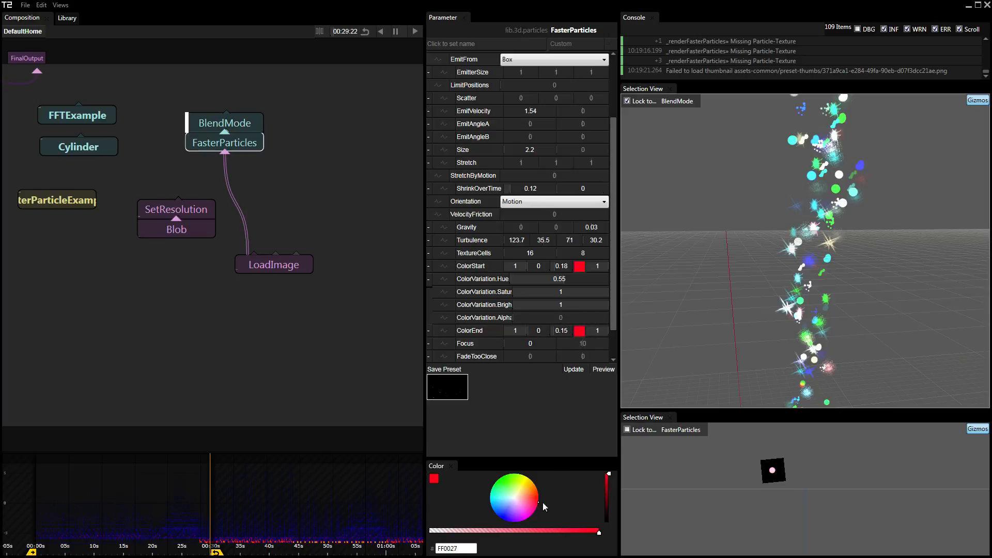
left_click_drag(572, 284, 528, 284)
left_click_drag(848, 272, 719, 268)
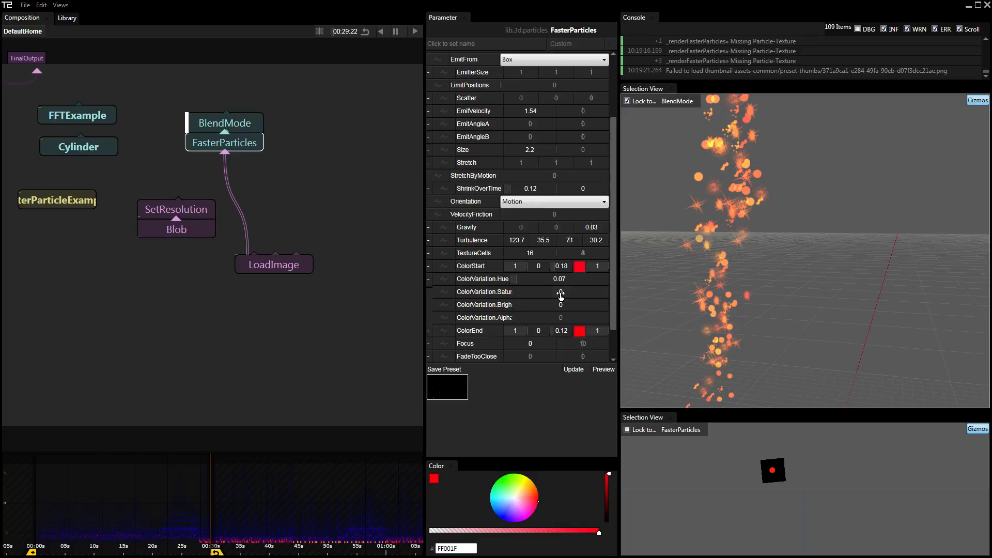
- Set the particles' ColorVariation alpha to 1 and inspect the particle column
left_click_drag(561, 295, 667, 317)
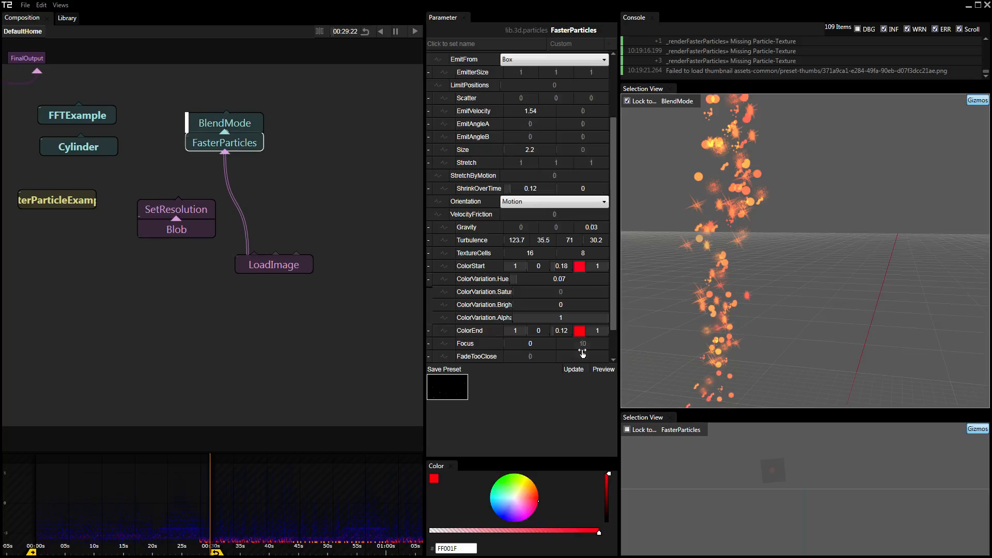
left_click_drag(613, 295, 618, 178)
scroll(697, 191, "down", 5)
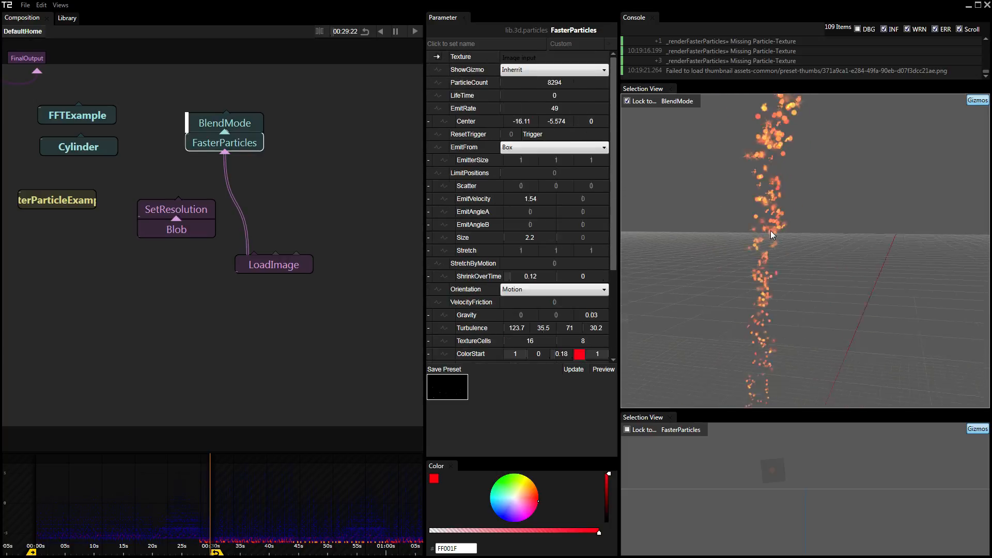
scroll(771, 238, "up", 3)
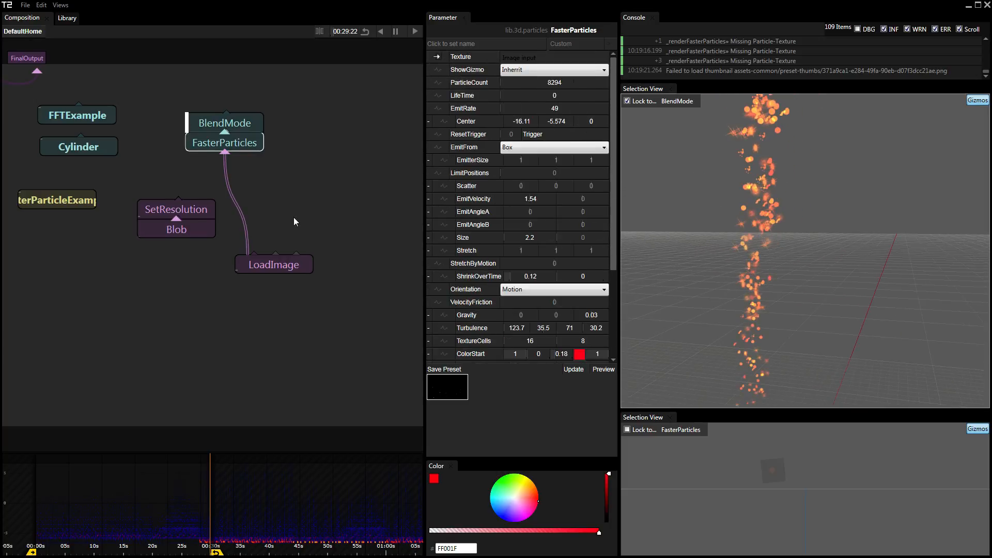
scroll(251, 194, "down", 3)
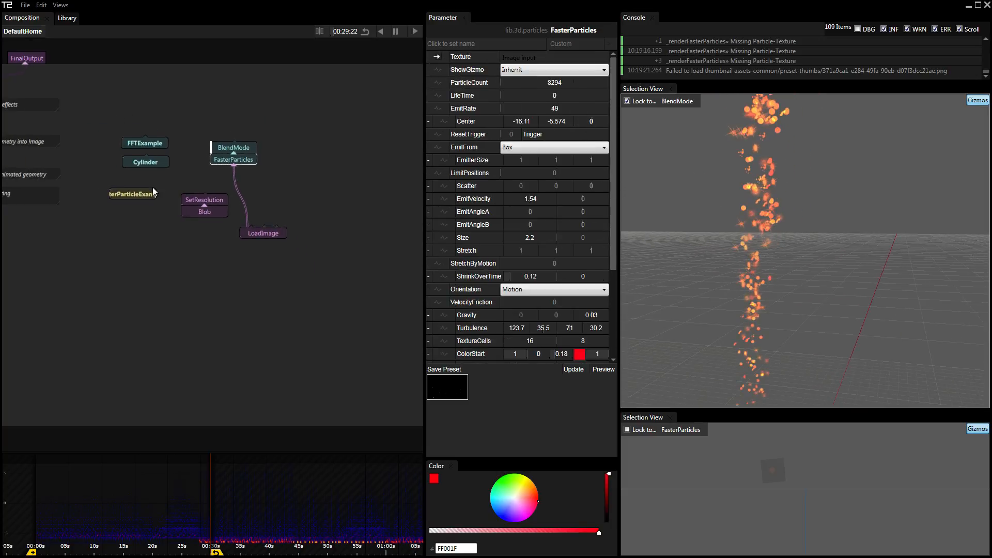
scroll(154, 186, "up", 4)
left_click_drag(166, 202, 214, 202)
left_click_drag(612, 216, 632, 133)
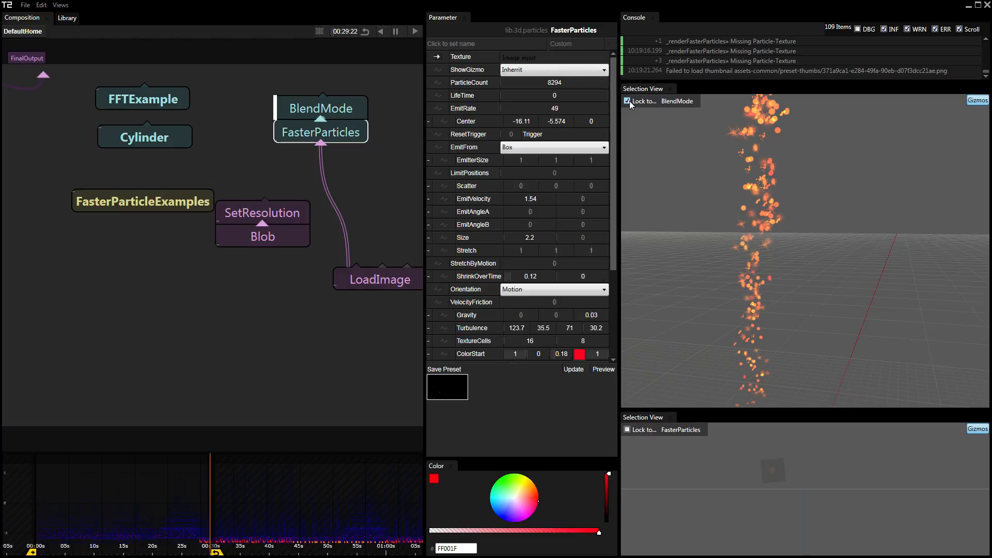
scroll(365, 163, "down", 4)
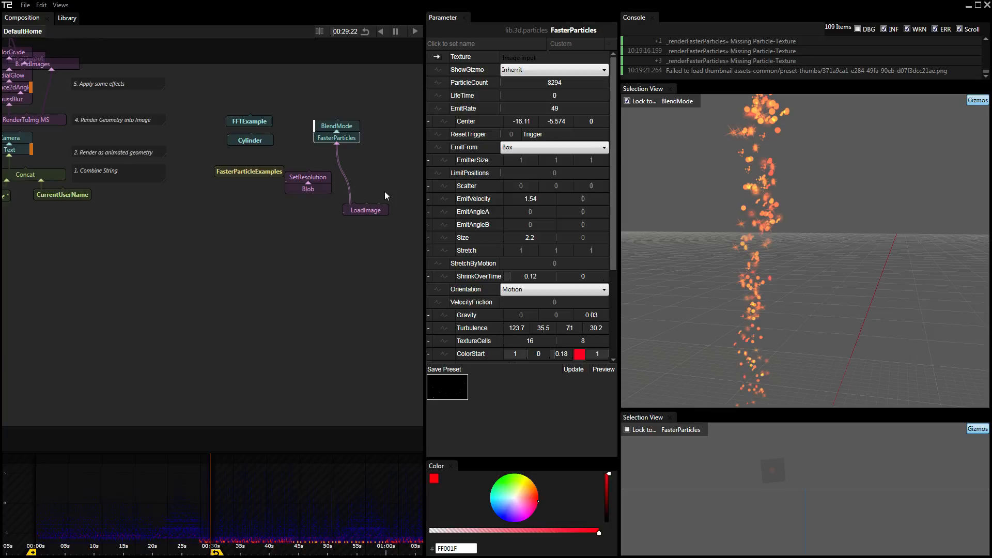
- Add the non-deprecated Cylinder operator in the empty space beside the BlendMode and FasterParticles stack
left_click_drag(300, 183, 243, 209)
left_click(292, 172)
key("Tab")
type("cly")
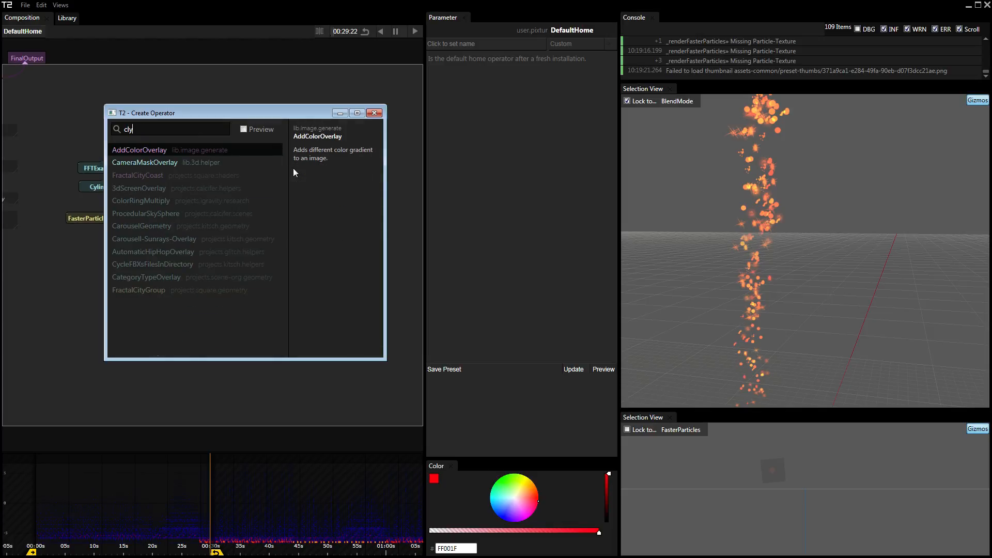
key("BackSpace")
key("BackSpace")
type("yl")
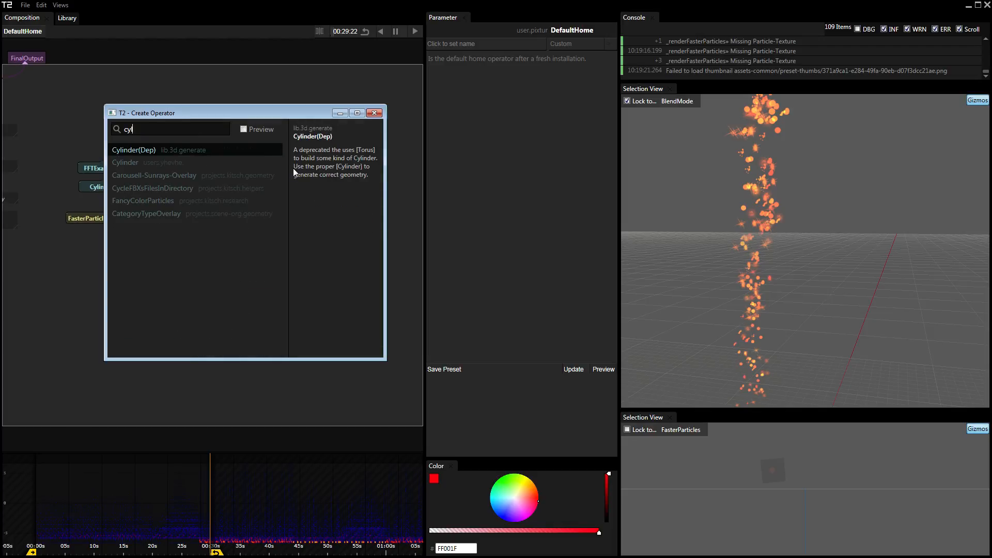
key("Down")
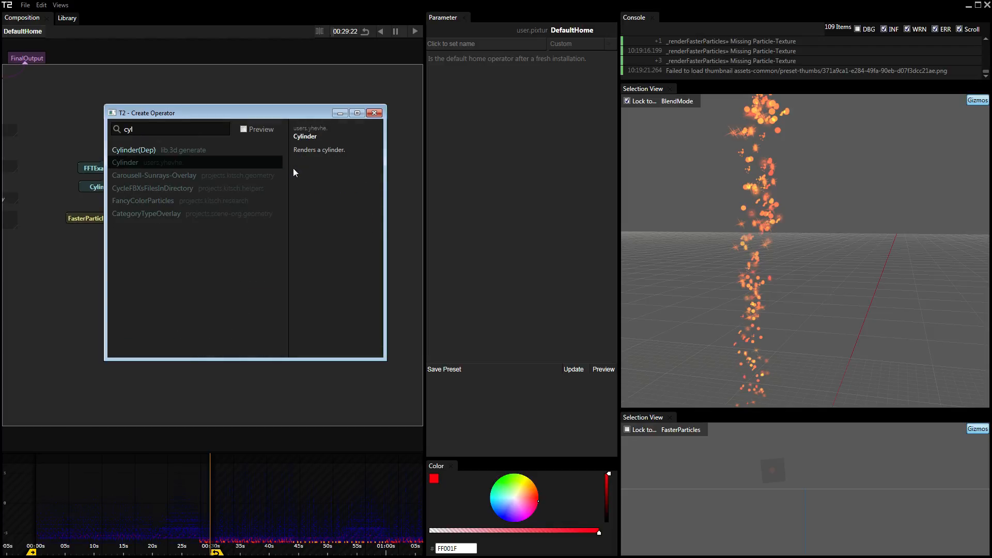
key("Up")
key("Down")
key("Return")
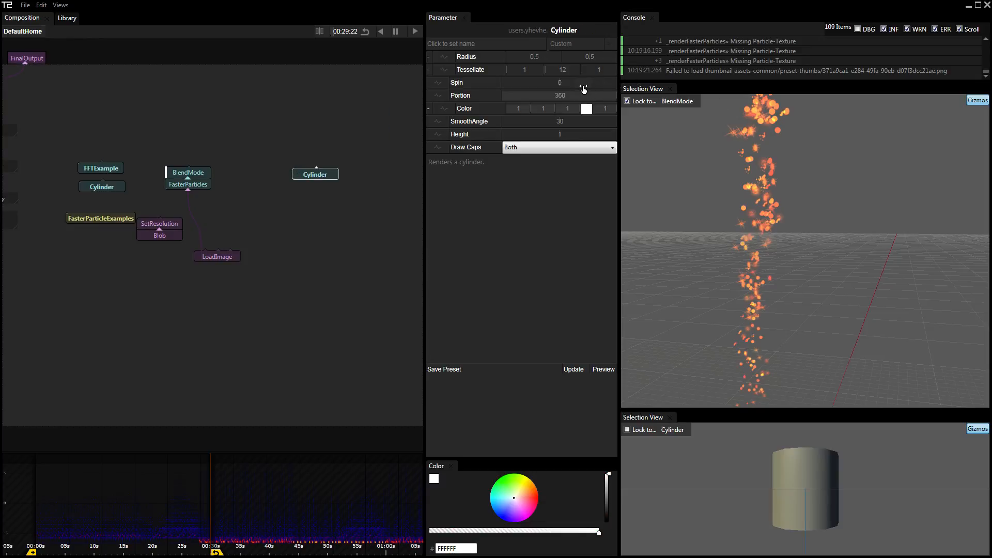
- Set the new cylinder's two Radius values to 0.4 and -0.3
left_click_drag(538, 60, 537, 61)
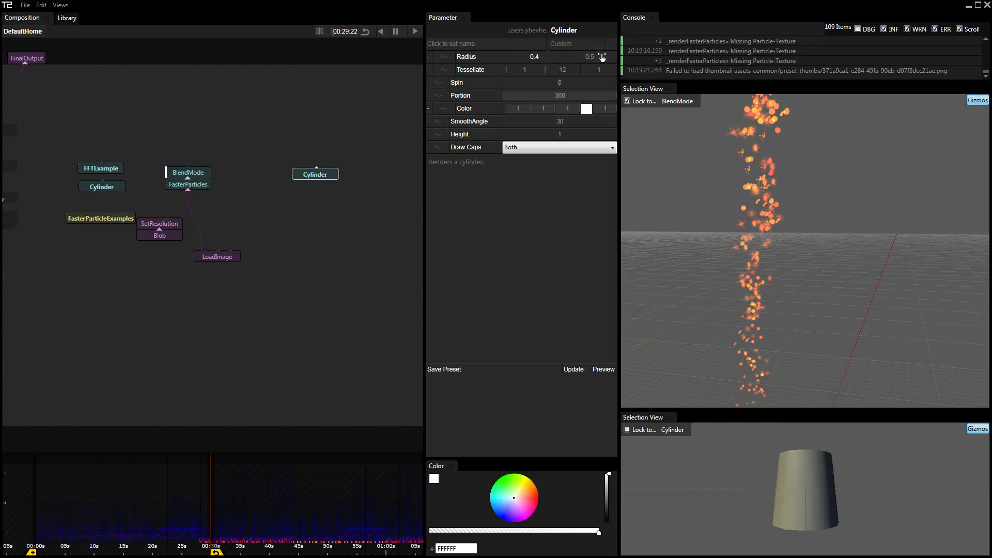
left_click_drag(602, 58, 566, 76)
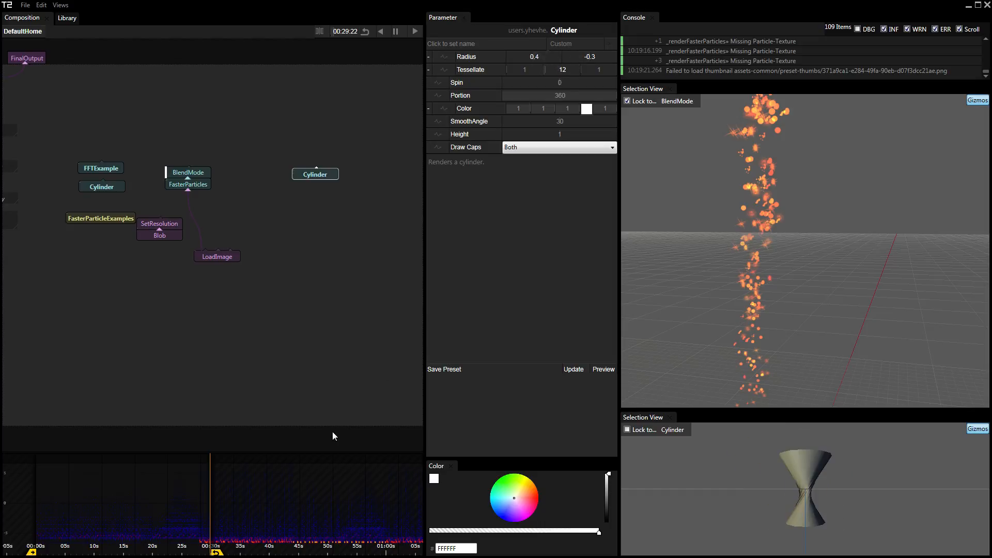
- Import the FBX file test-scene-v01.fbx from the assets-common/fbx/reference-scene folder
scroll(276, 401, "down", 3)
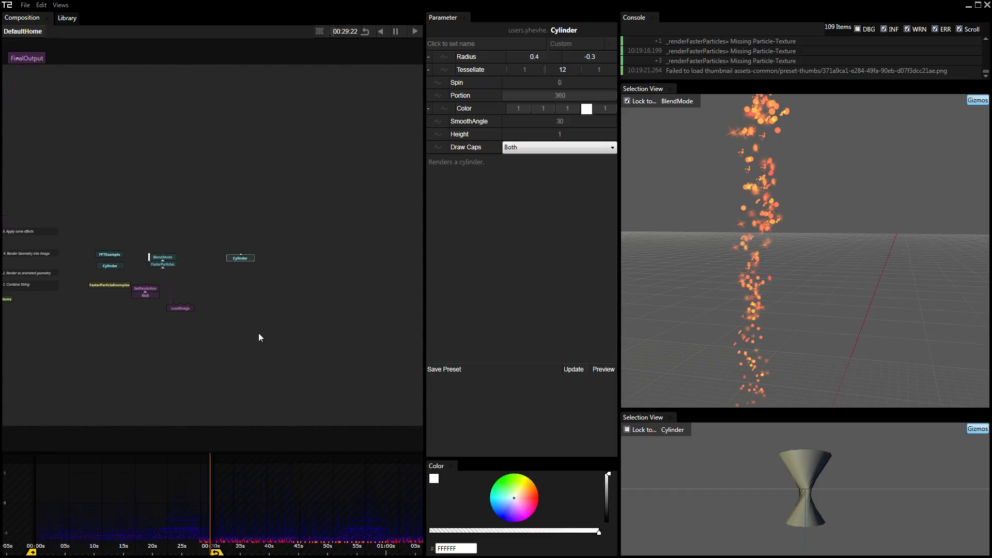
left_click_drag(309, 241, 250, 192)
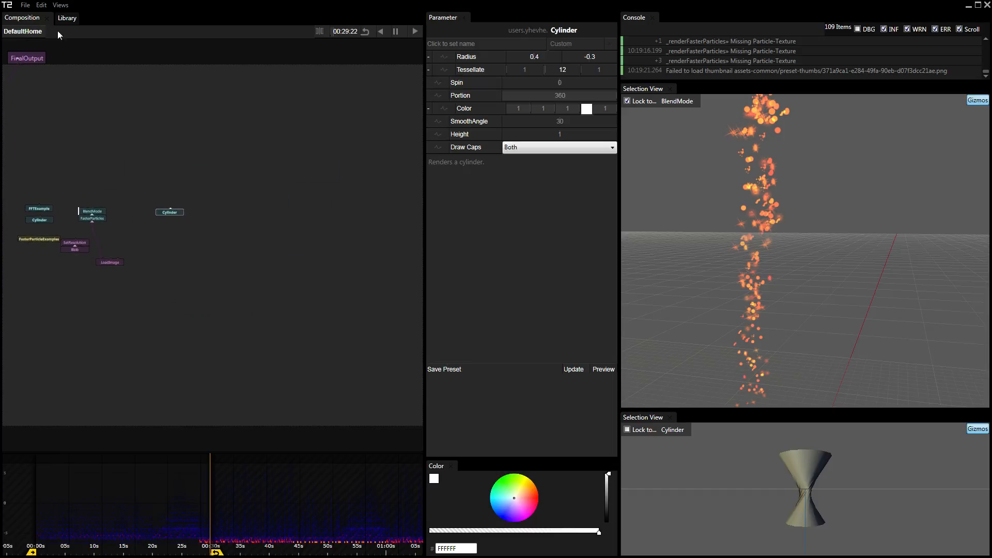
left_click(24, 6)
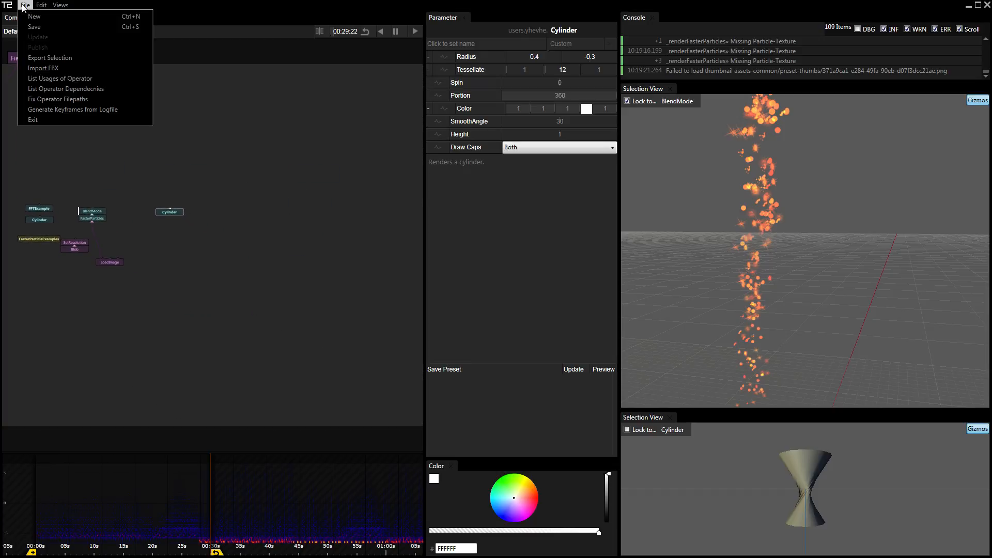
left_click(59, 67)
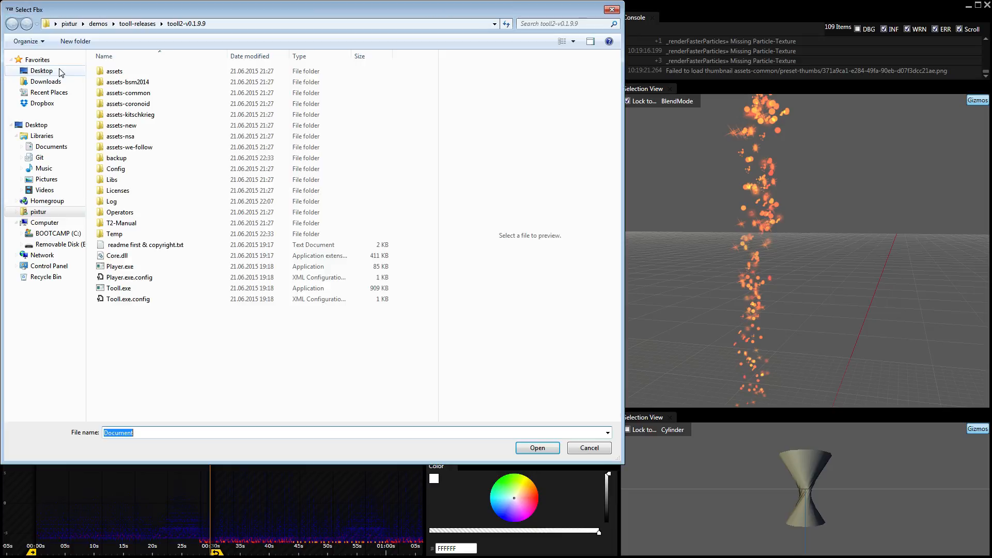
left_click(136, 106)
double_click(136, 93)
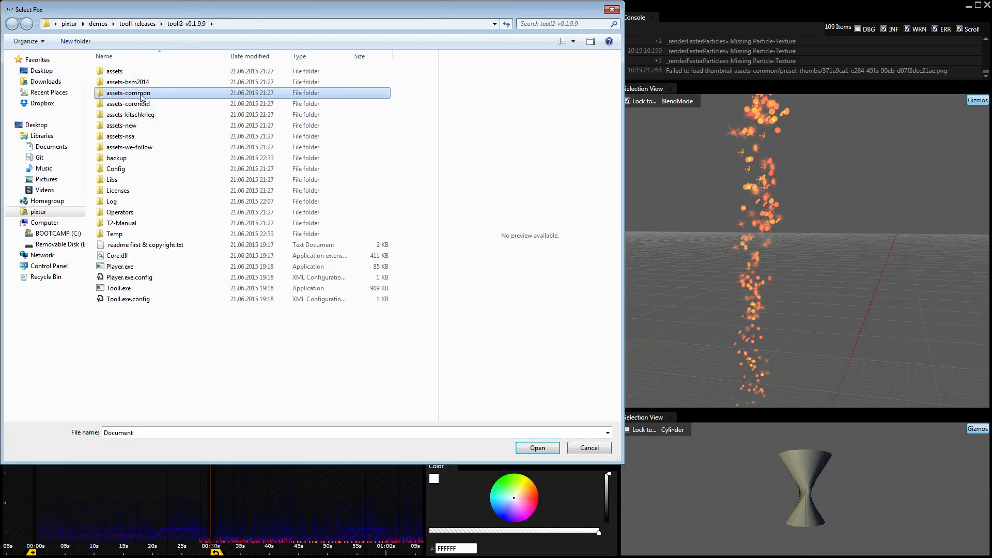
double_click(120, 98)
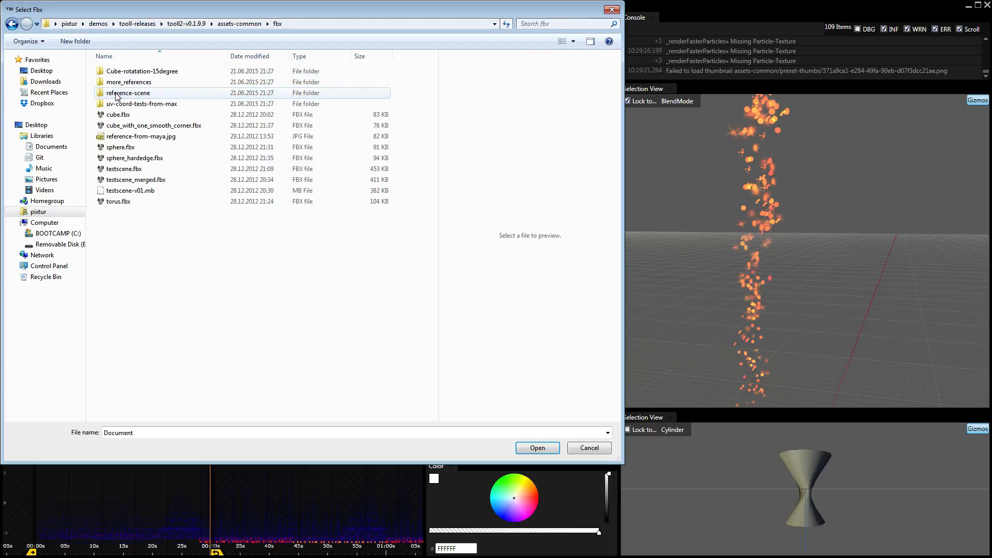
left_click(143, 100)
double_click(144, 98)
double_click(144, 105)
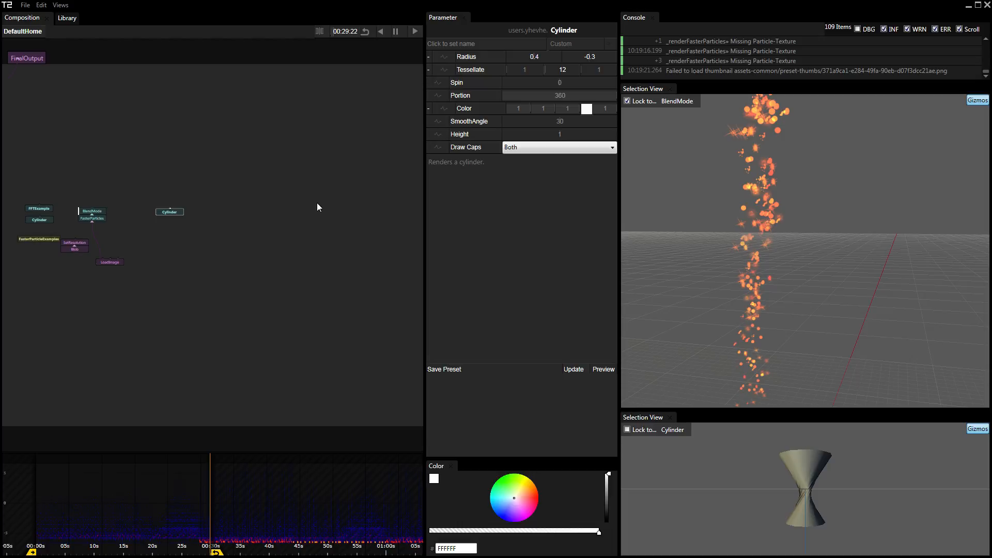
- Select the imported scene's root Group, unlock the larger selection view from BlendMode and frame the whole scene from above
scroll(315, 246, "down", 3)
left_click_drag(314, 246, 183, 209)
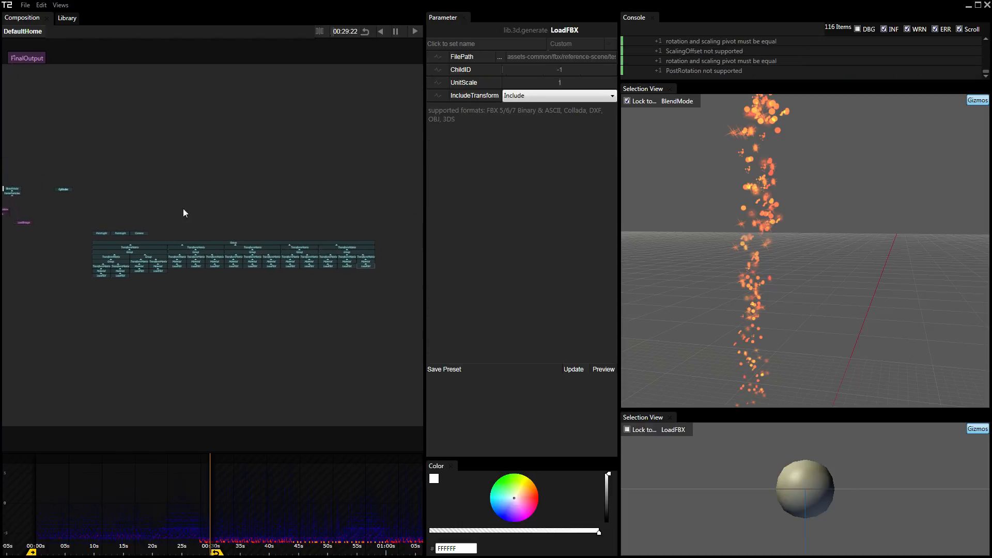
scroll(191, 214, "up", 4)
left_click(283, 266)
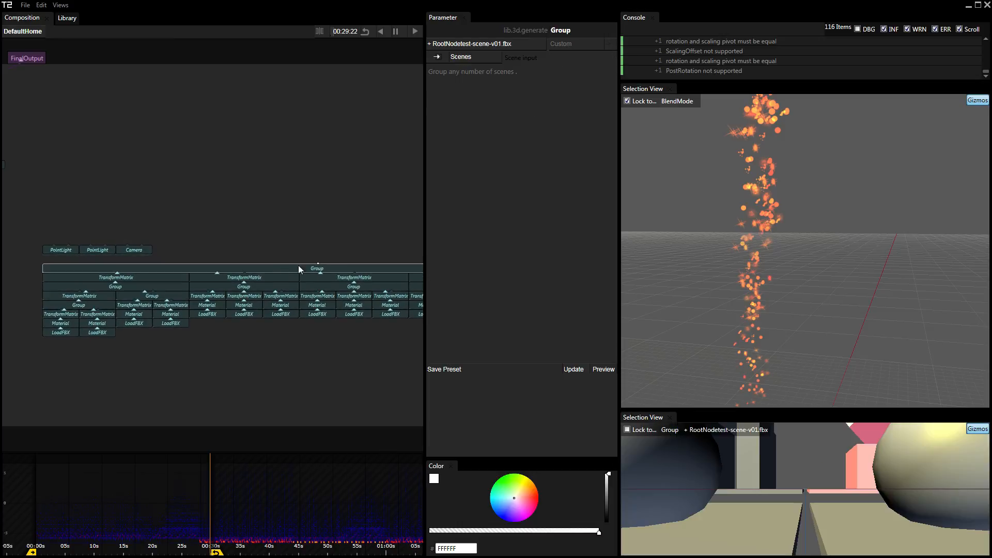
scroll(773, 498, "down", 3)
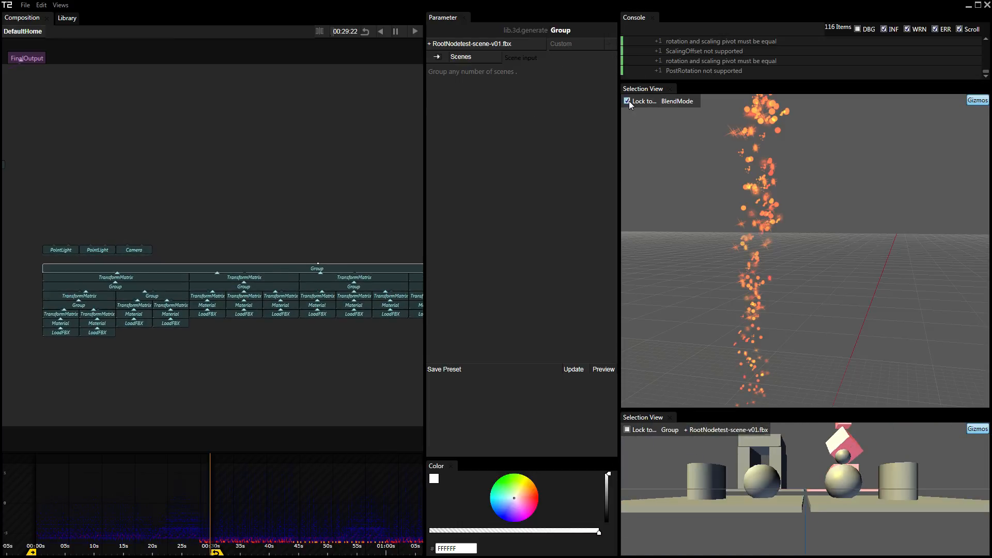
left_click(628, 101)
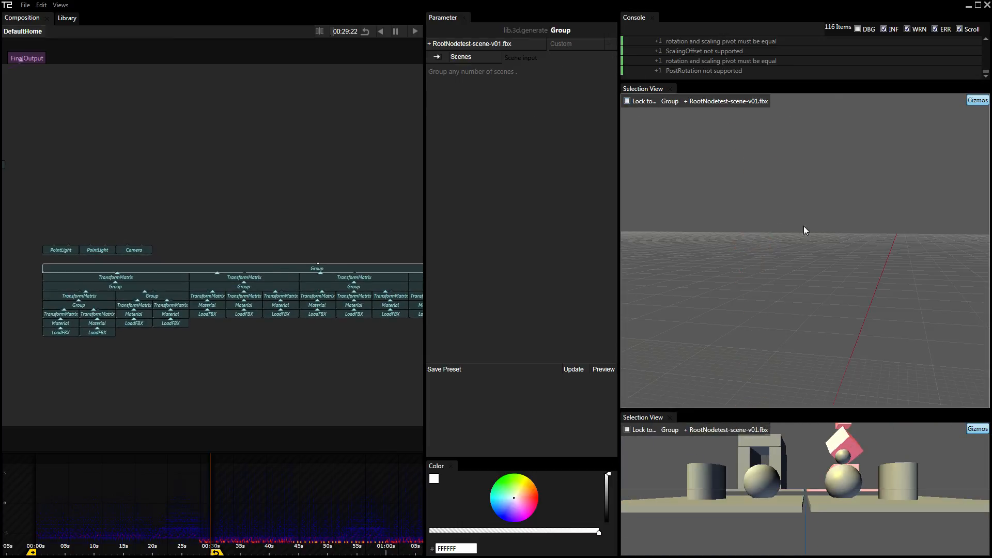
scroll(798, 247, "up", 3)
scroll(796, 265, "up", 5)
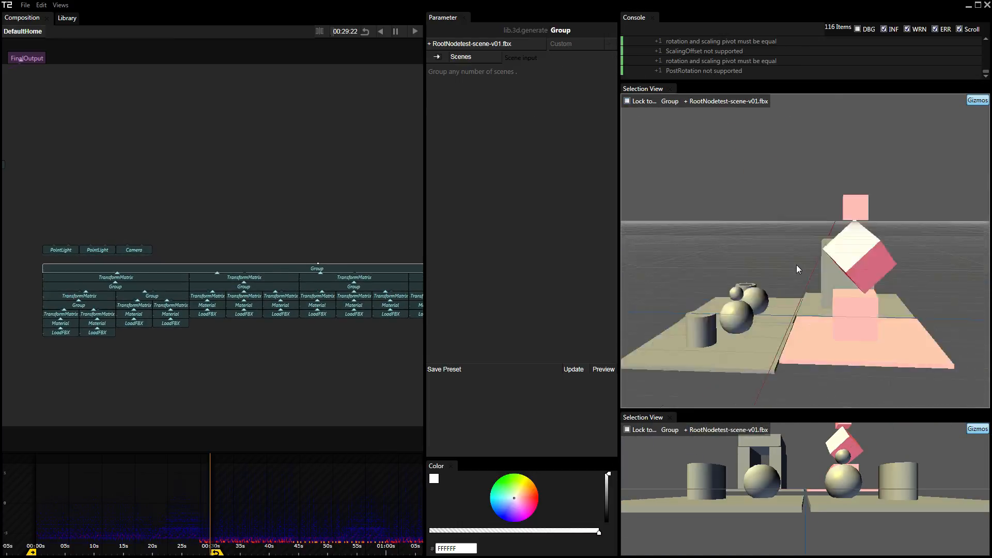
left_click_drag(796, 265, 903, 288)
scroll(739, 237, "down", 3)
left_click_drag(818, 231, 849, 270)
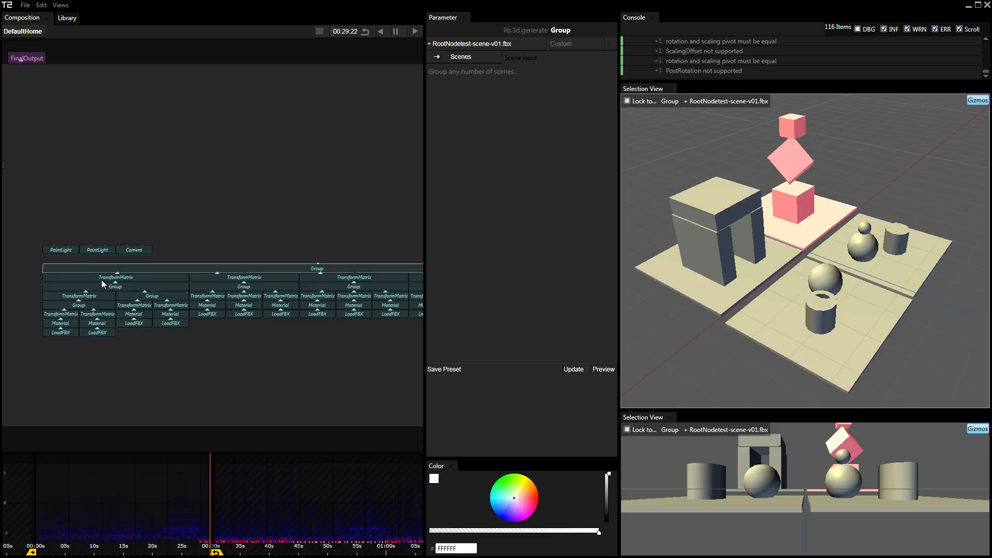
- Examine the imported scene's operator tree with its lights, camera, groups, transforms, materials and meshes, and compare it with the rendered scene
scroll(102, 284, "up", 3)
left_click_drag(124, 300, 223, 253)
scroll(222, 254, "up", 3)
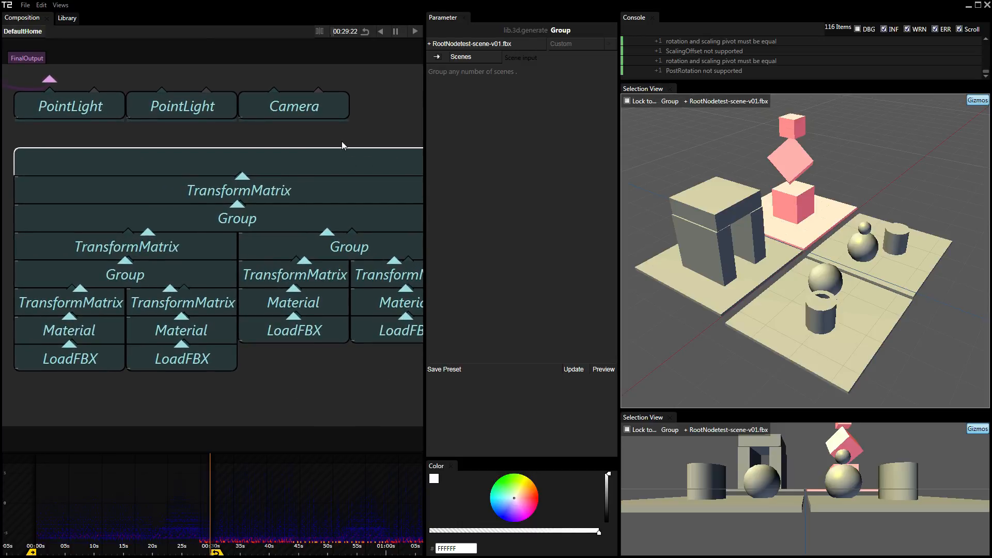
scroll(354, 133, "down", 4)
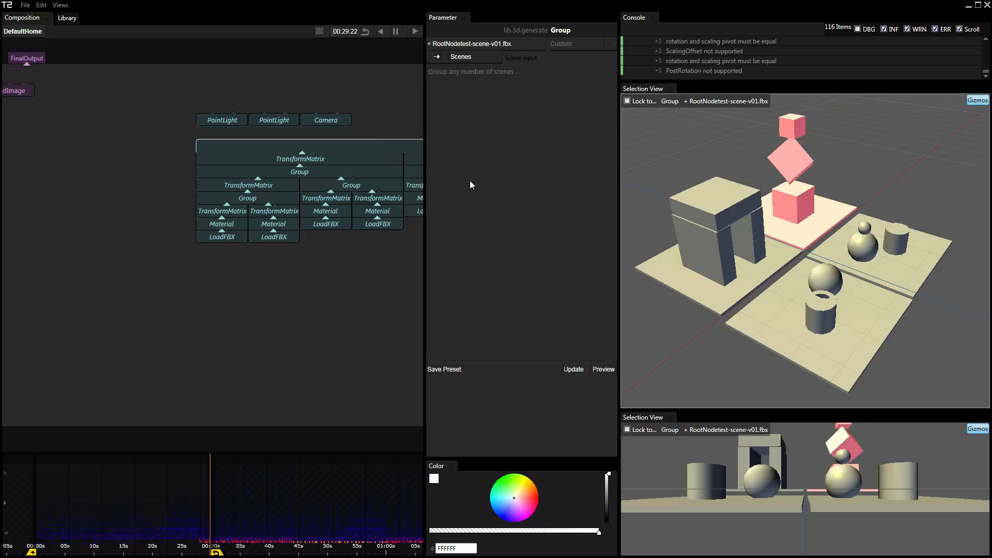
scroll(406, 119, "down", 3)
left_click_drag(394, 120, 149, 196)
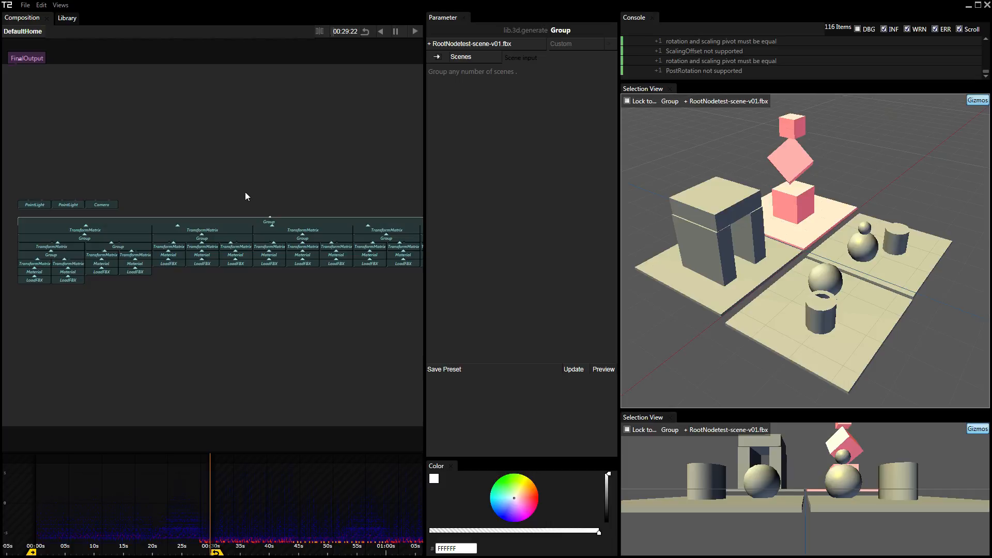
left_click_drag(882, 266, 818, 273)
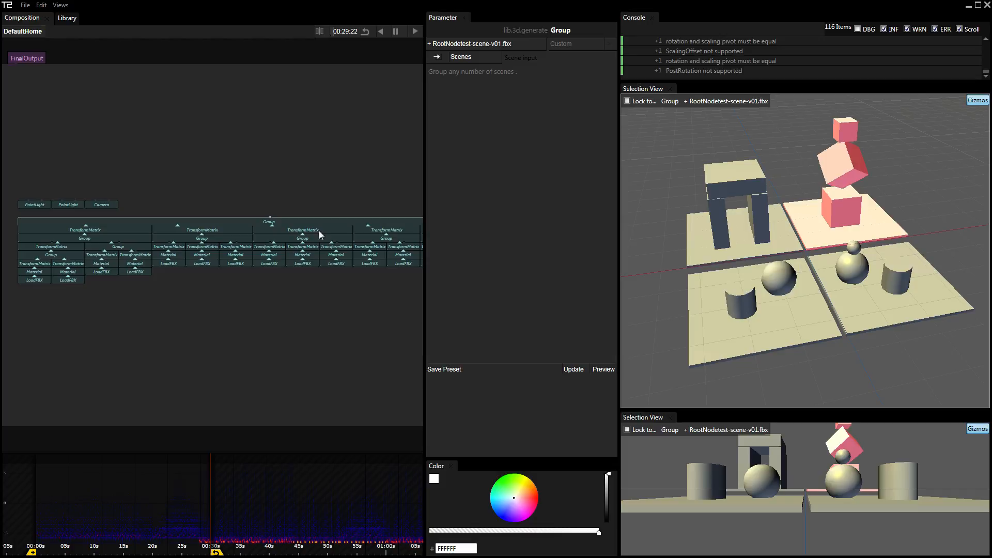
scroll(244, 195, "down", 2)
scroll(163, 183, "up", 2)
left_click_drag(162, 183, 337, 168)
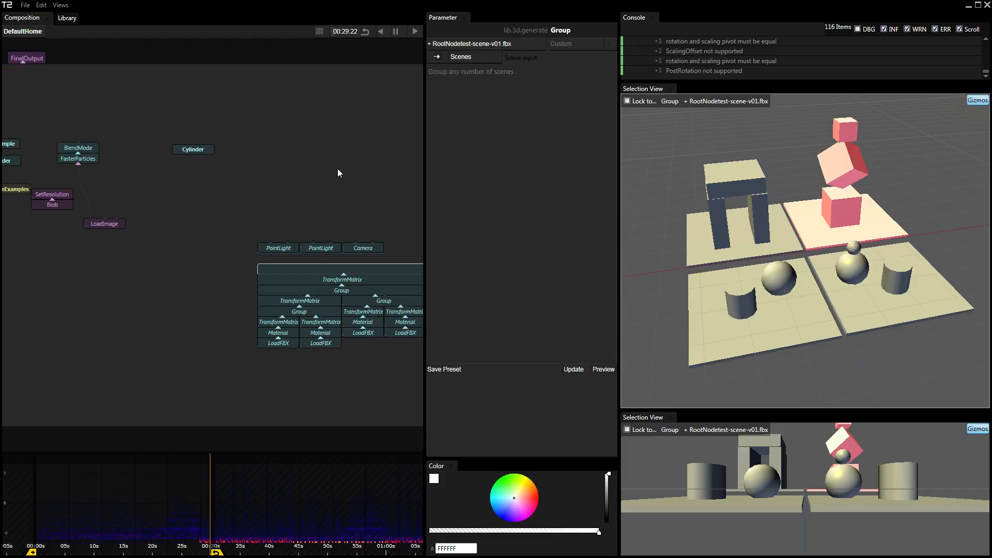
left_click_drag(337, 169, 107, 156)
scroll(240, 203, "down", 1)
scroll(240, 204, "down", 2)
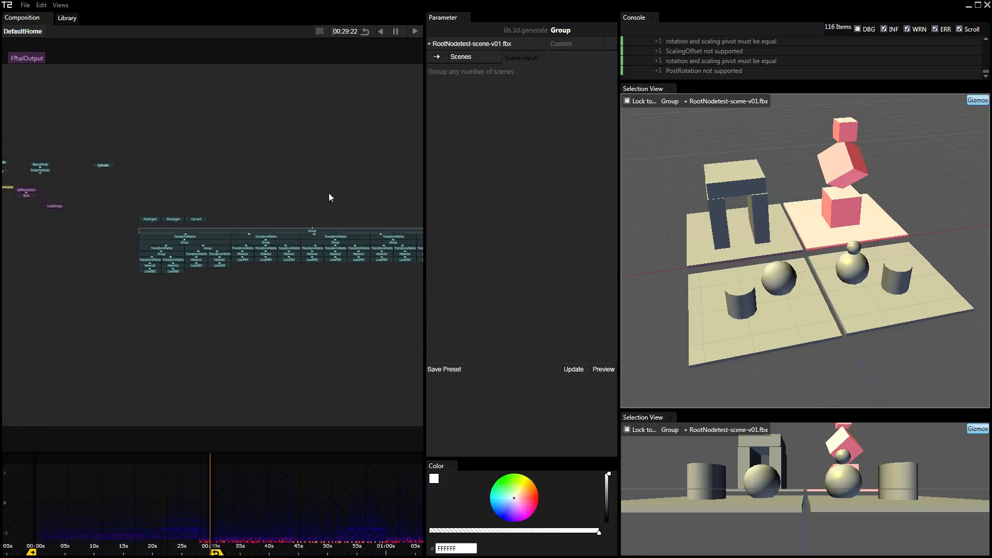
left_click_drag(317, 187, 237, 206)
scroll(237, 207, "up", 3)
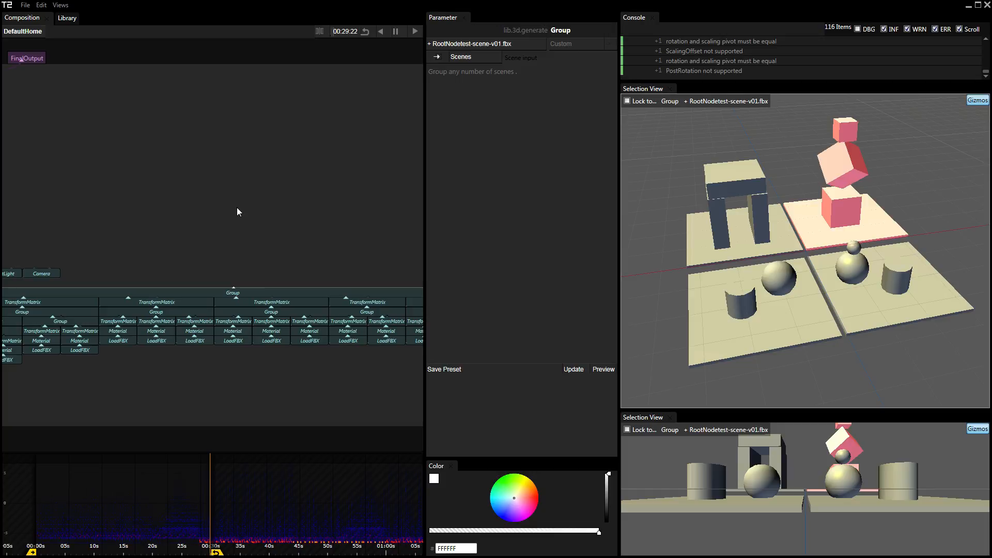
scroll(237, 208, "down", 3)
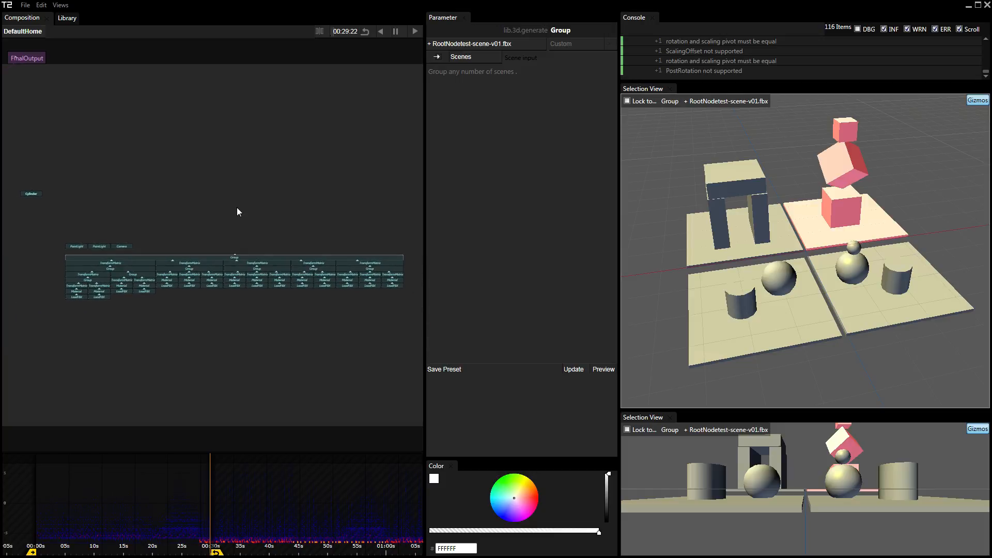